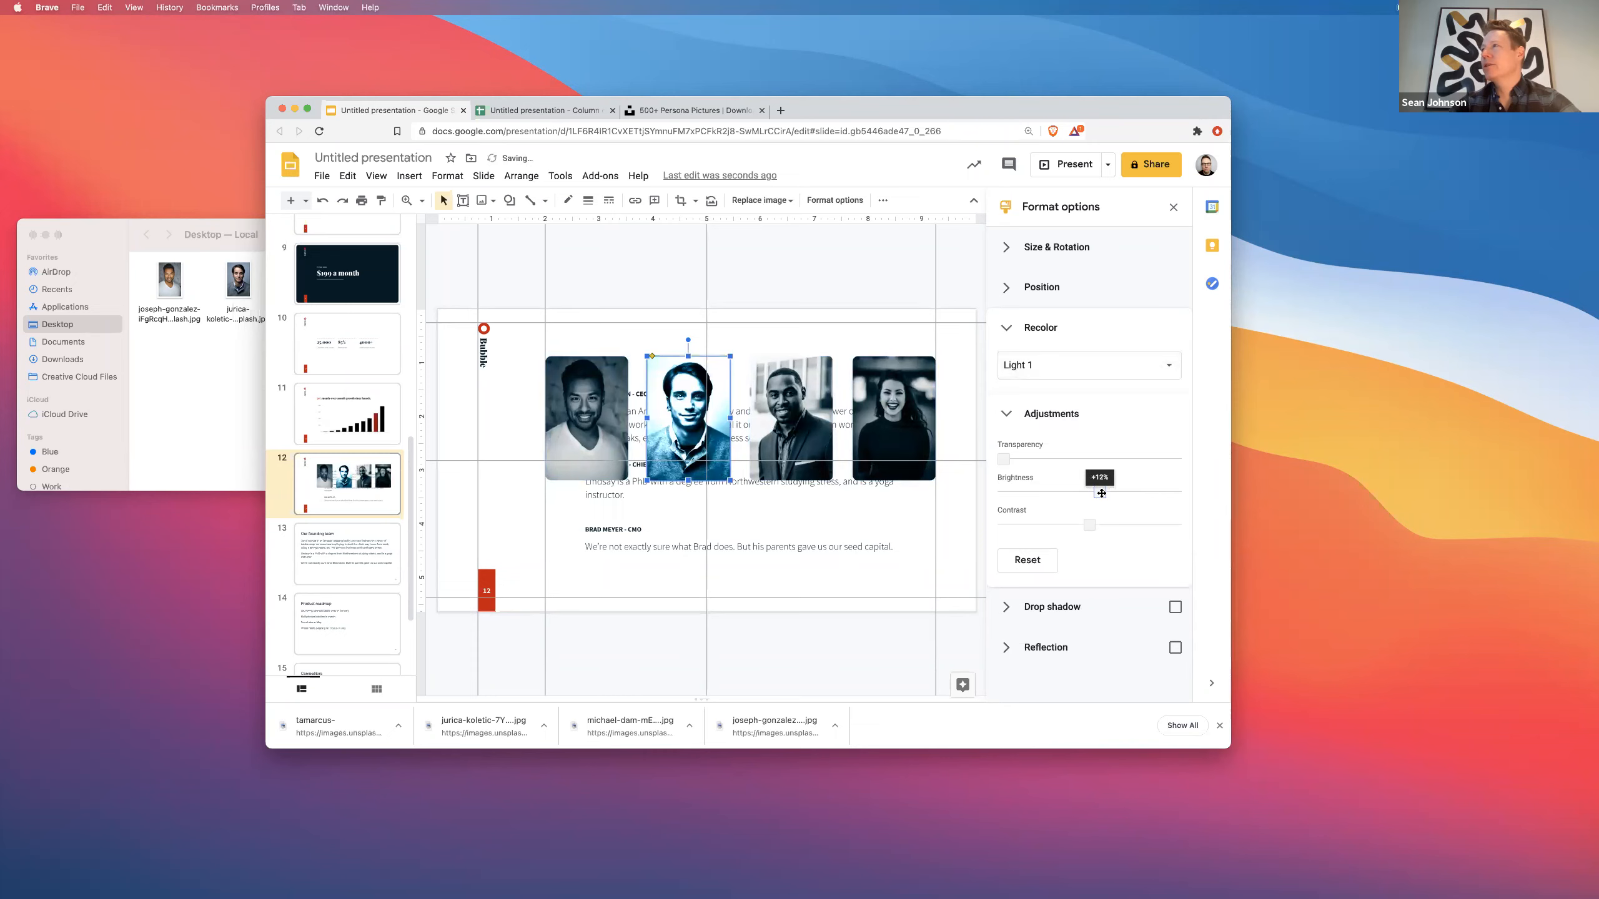
- Raise the brightness of the third, fourth and first team photos so all four headshots match
click(792, 422)
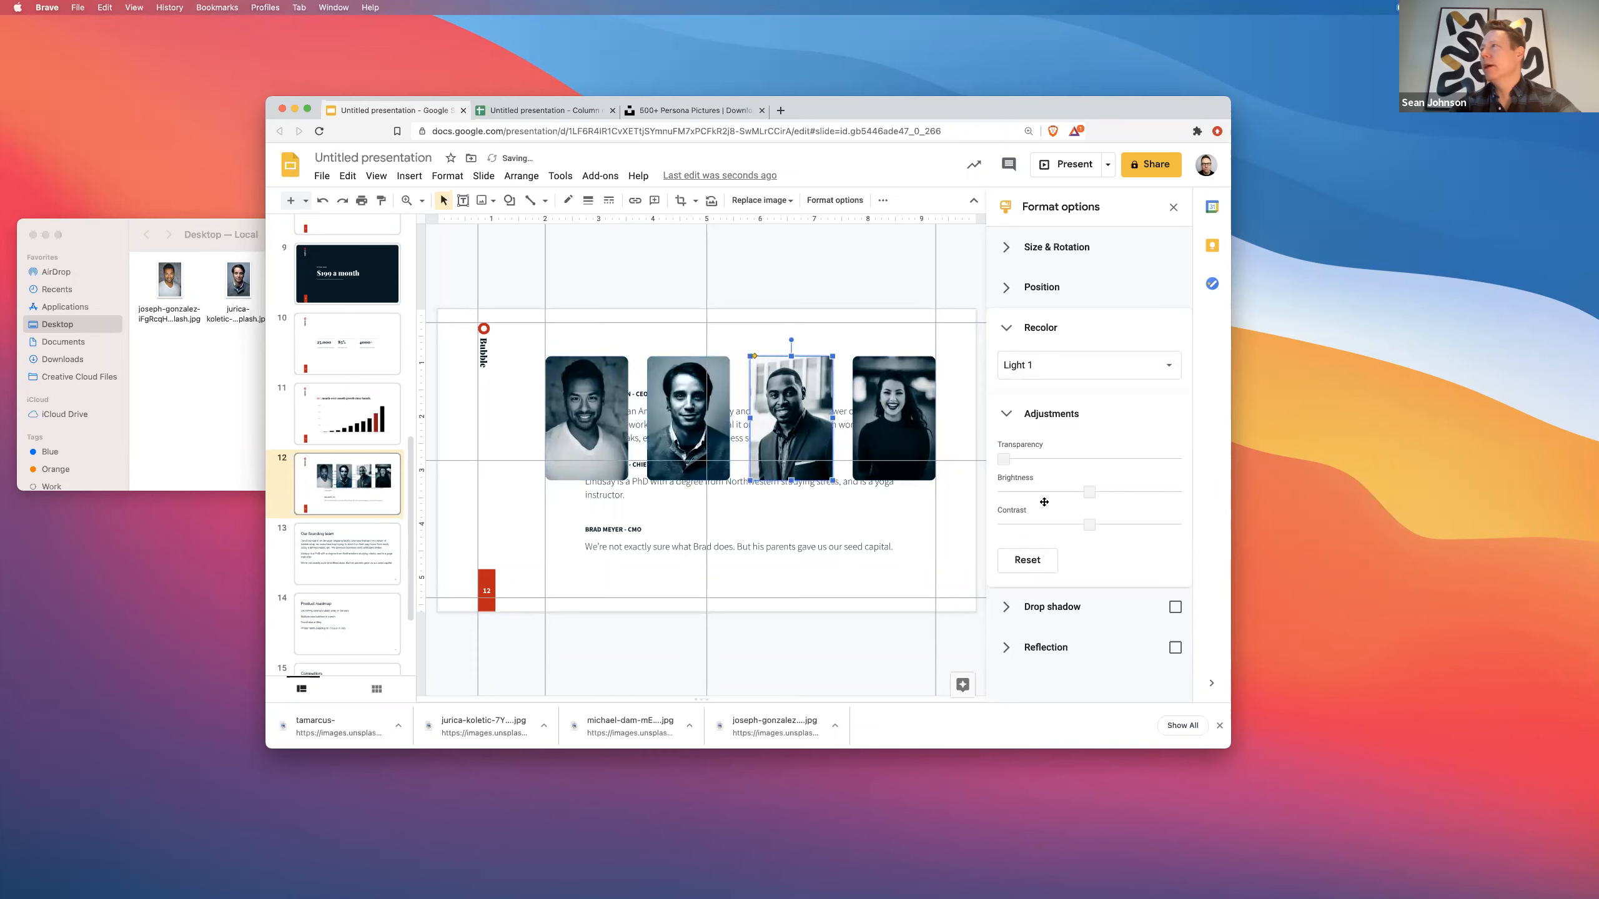
click(868, 406)
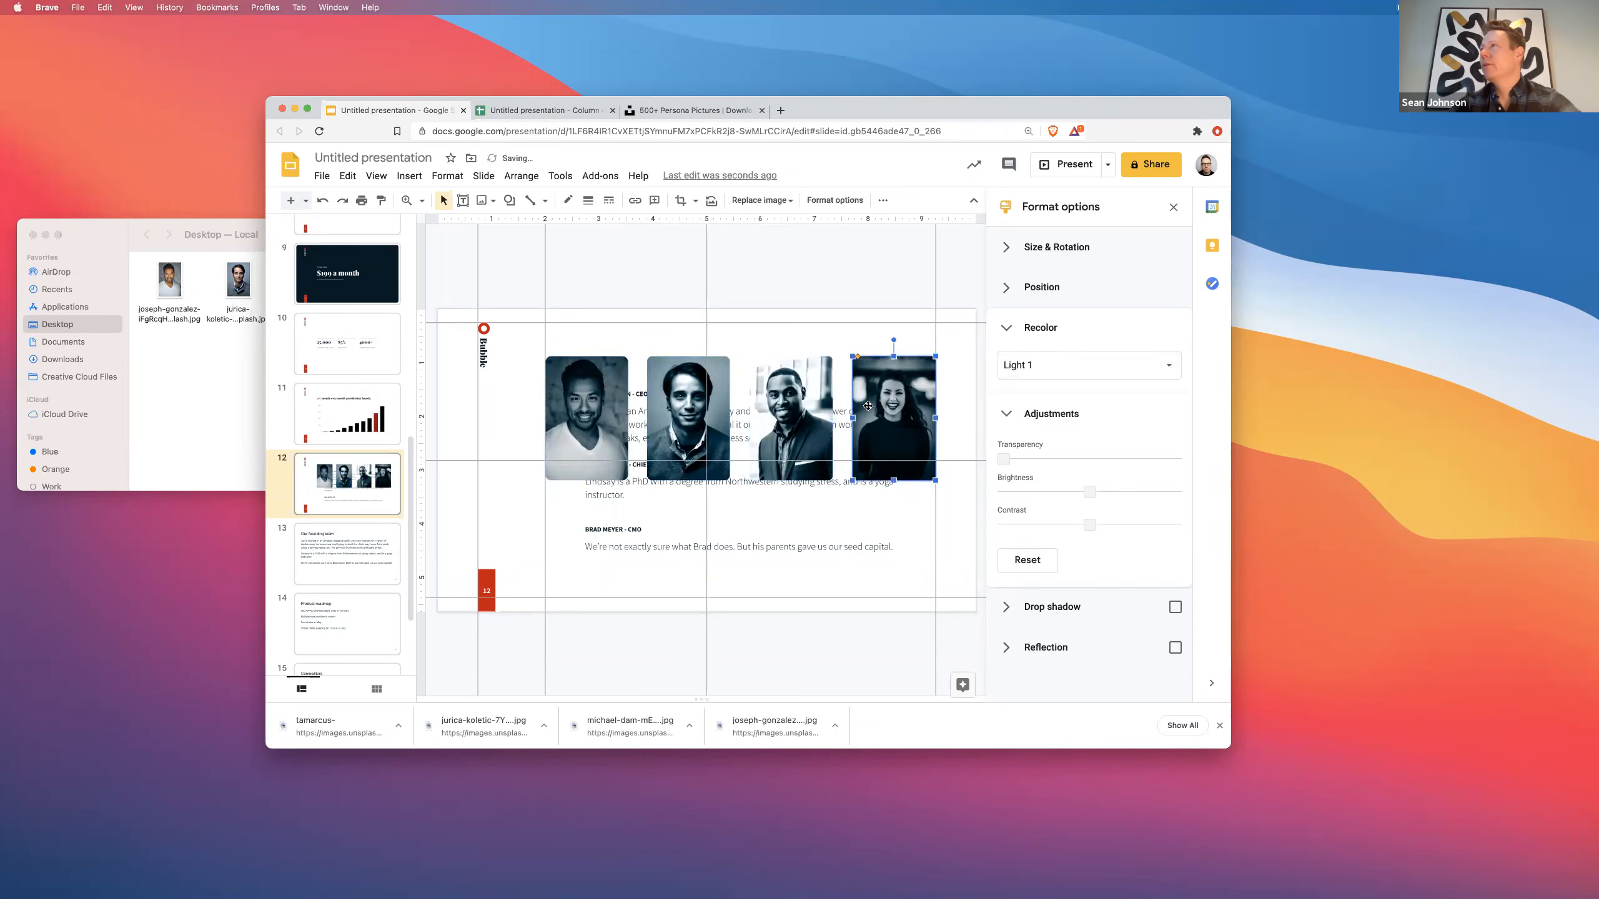
click(593, 405)
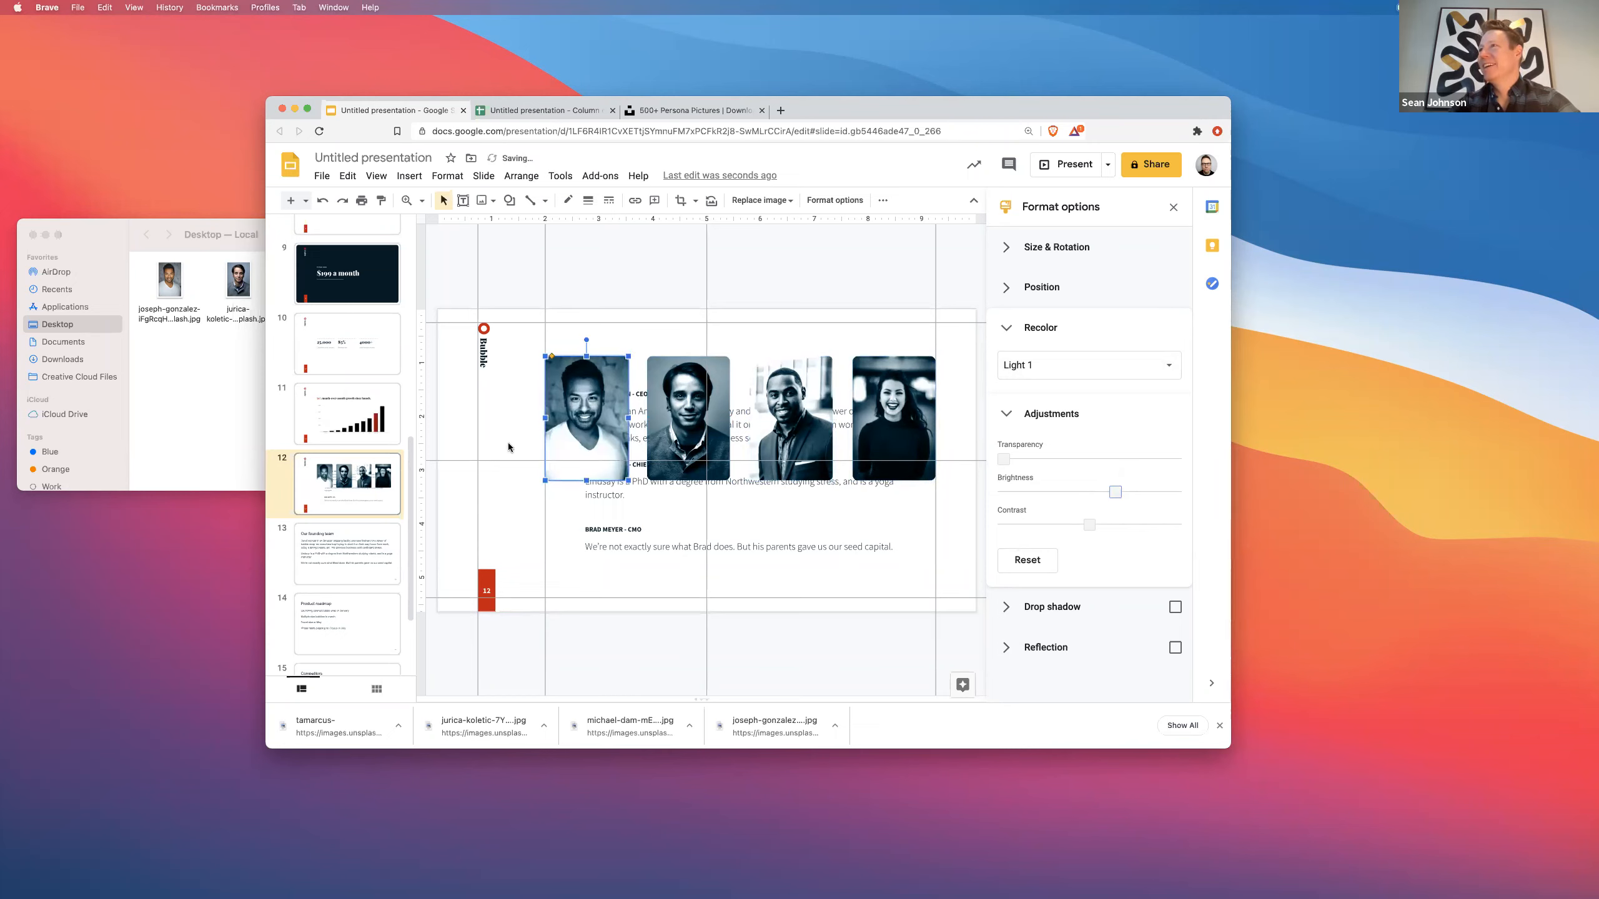
click(512, 486)
click(624, 542)
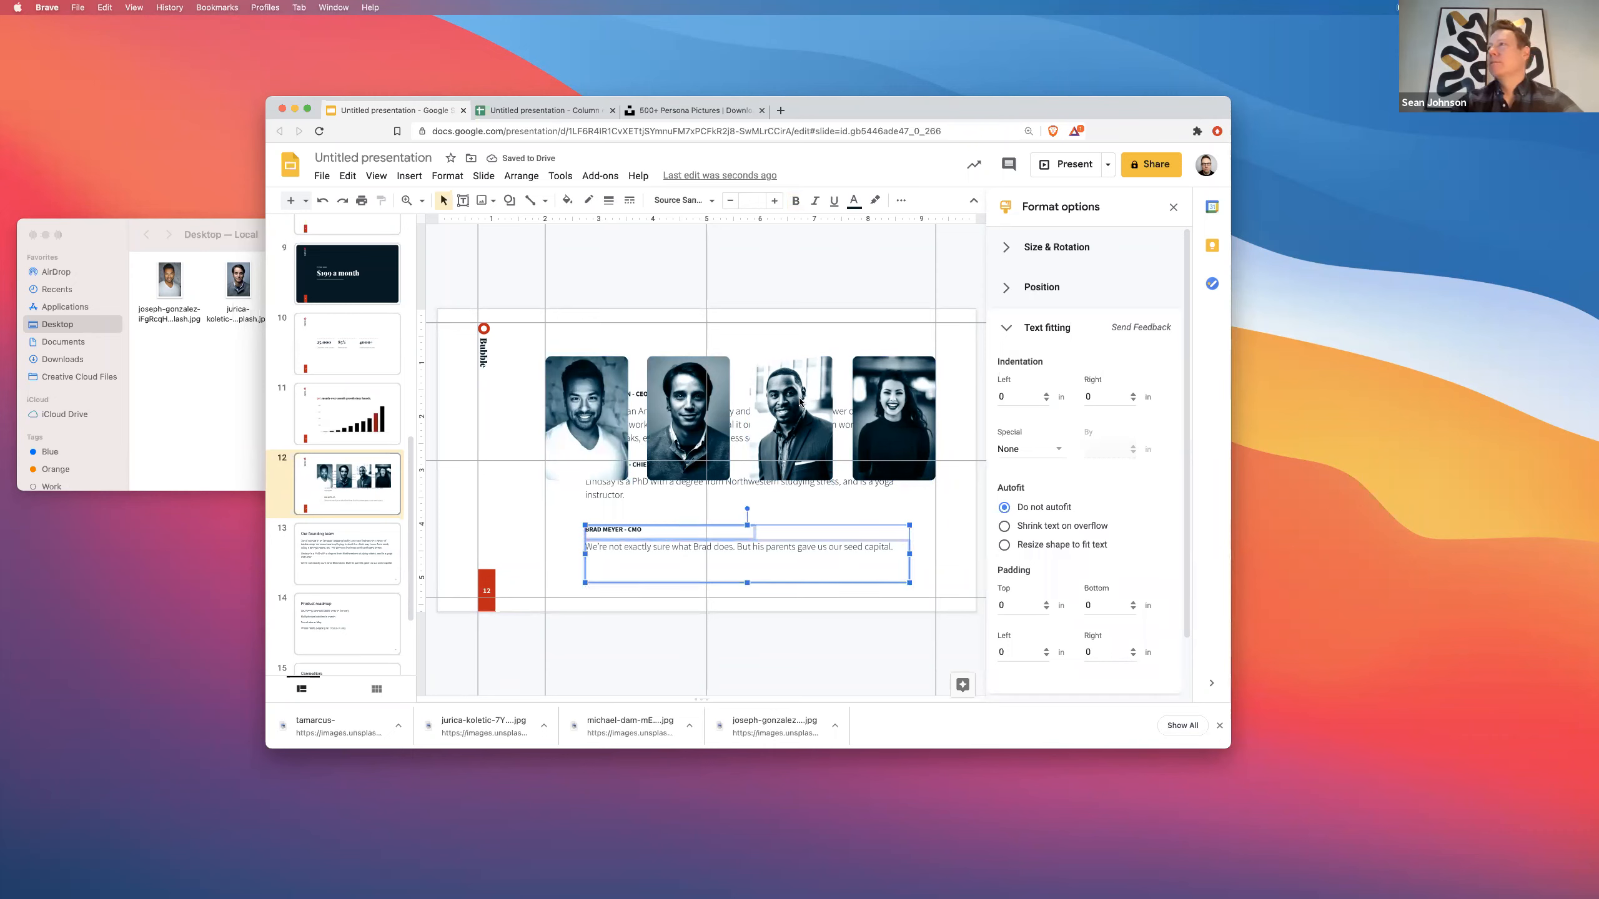
- Delete the third photo, move the CEO description to the top, and put the woman's photo in the middle
click(777, 413)
key(Delete)
click(662, 384)
drag(626, 375, 627, 396)
click(768, 417)
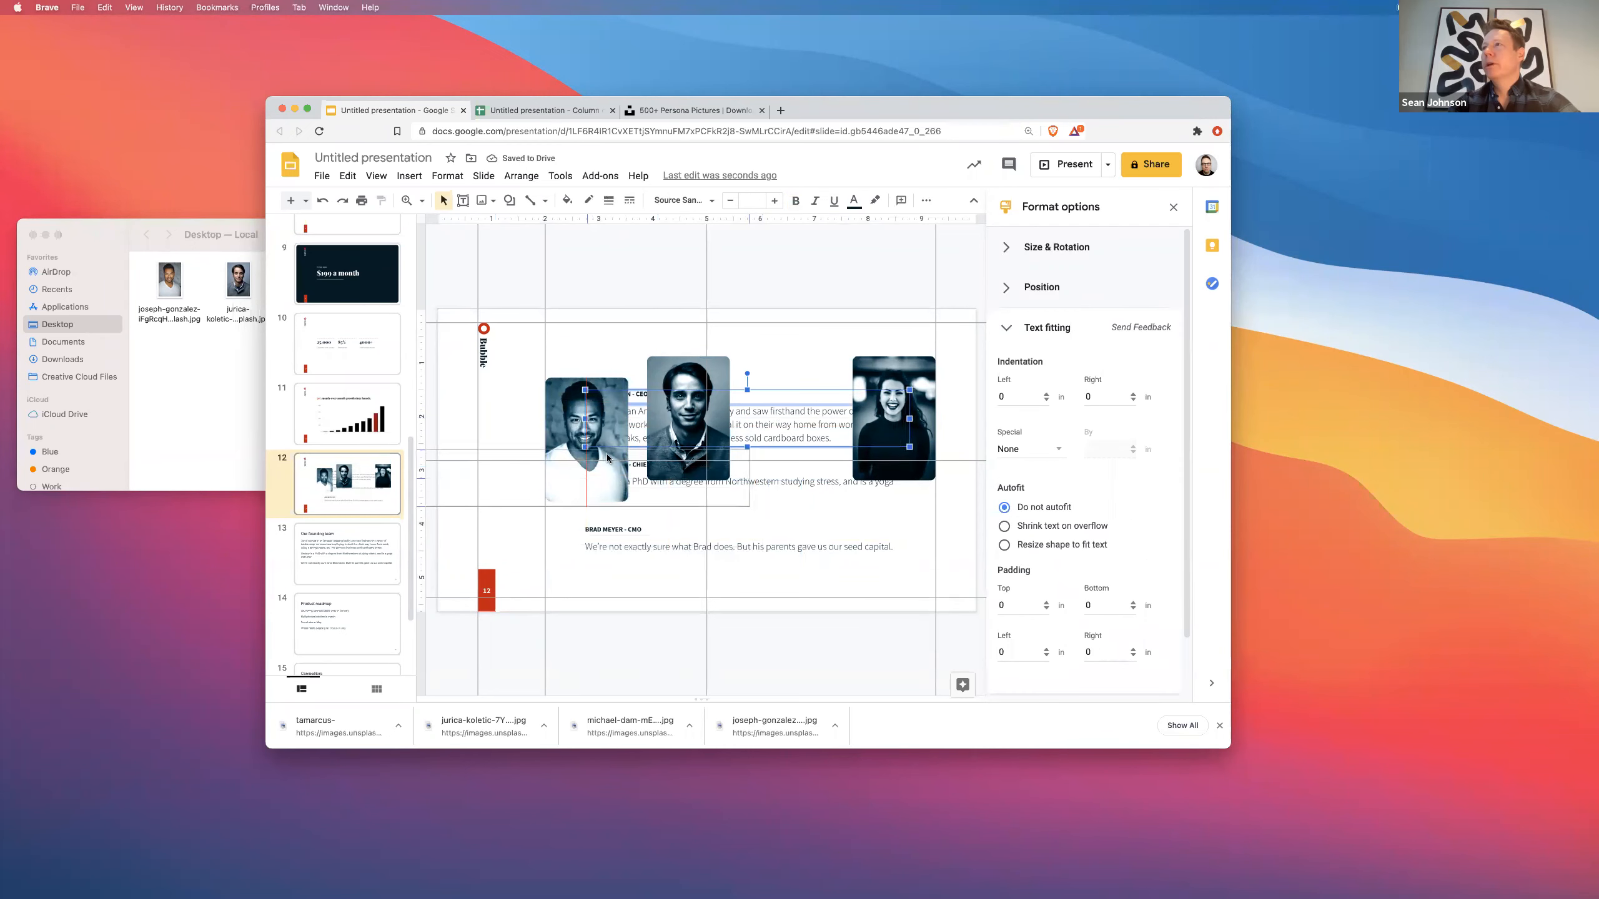
drag(775, 420, 706, 329)
drag(669, 388, 878, 422)
drag(906, 360, 722, 380)
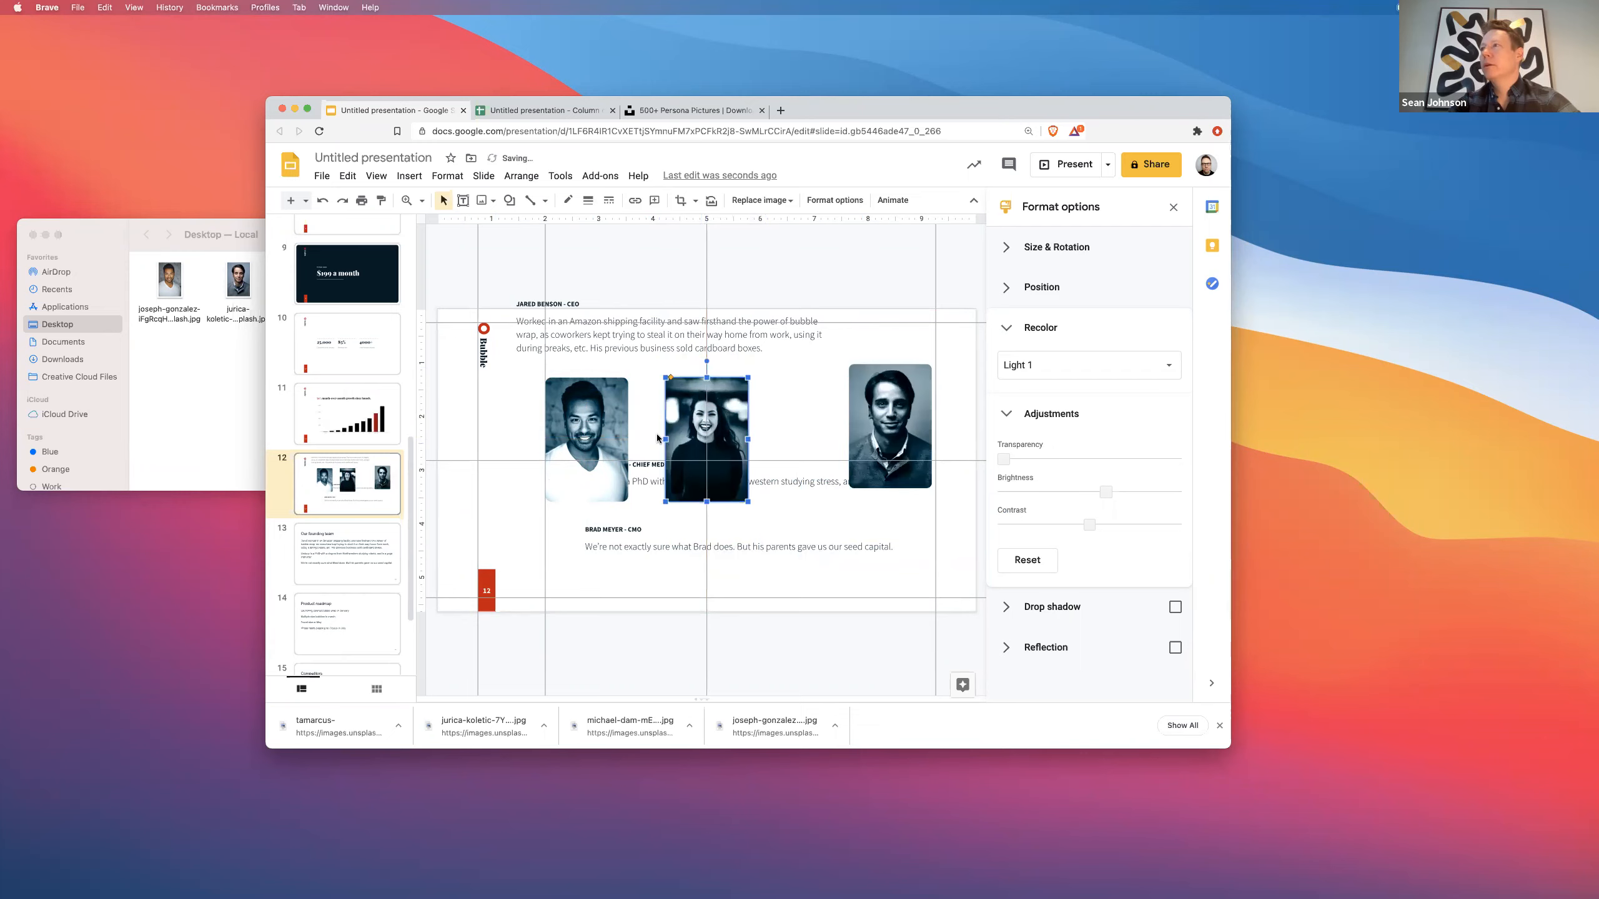
- Nudge the medical officer's title and bio boxes into place under the middle photo
click(638, 476)
key(Escape)
key(Escape)
key(Up)
key(Up)
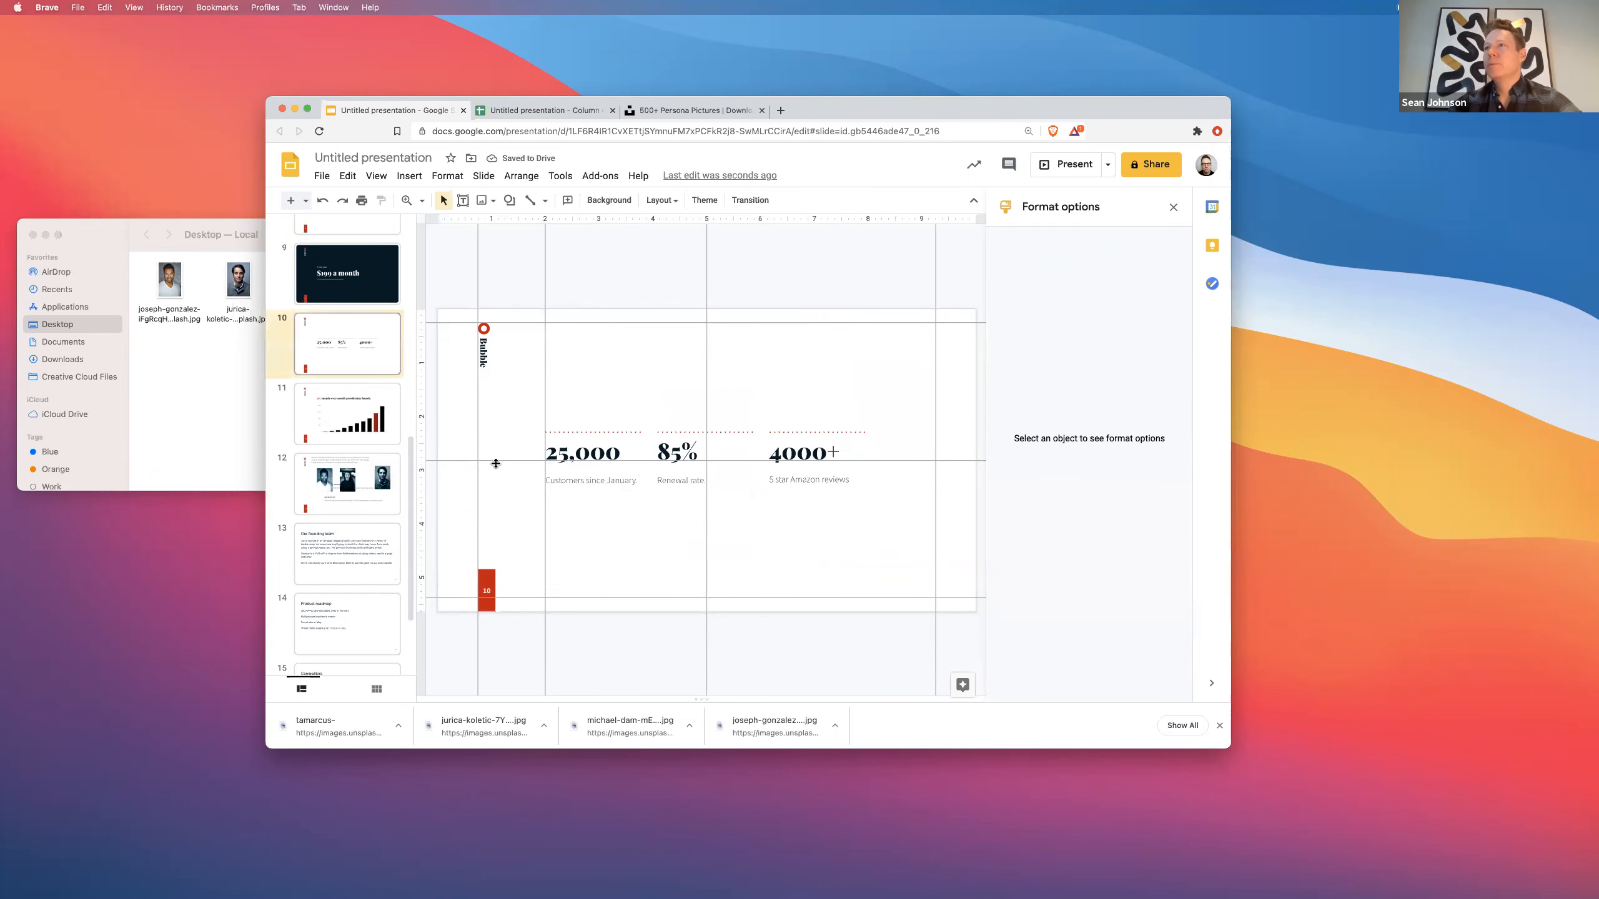
key(Down)
key(Down)
click(643, 464)
key(Escape)
click(642, 464)
shift+click(642, 483)
key(Down)
key(Down)
key(Down)
key(Down)
key(Down)
key(Down)
key(Down)
key(Down)
key(Down)
key(Down)
key(Down)
key(Down)
key(Right)
key(Right)
key(Right)
key(Right)
key(Right)
key(Right)
key(Right)
key(Right)
key(Right)
key(Right)
key(Right)
key(Right)
key(Right)
key(Right)
key(Right)
key(Right)
key(Right)
key(Right)
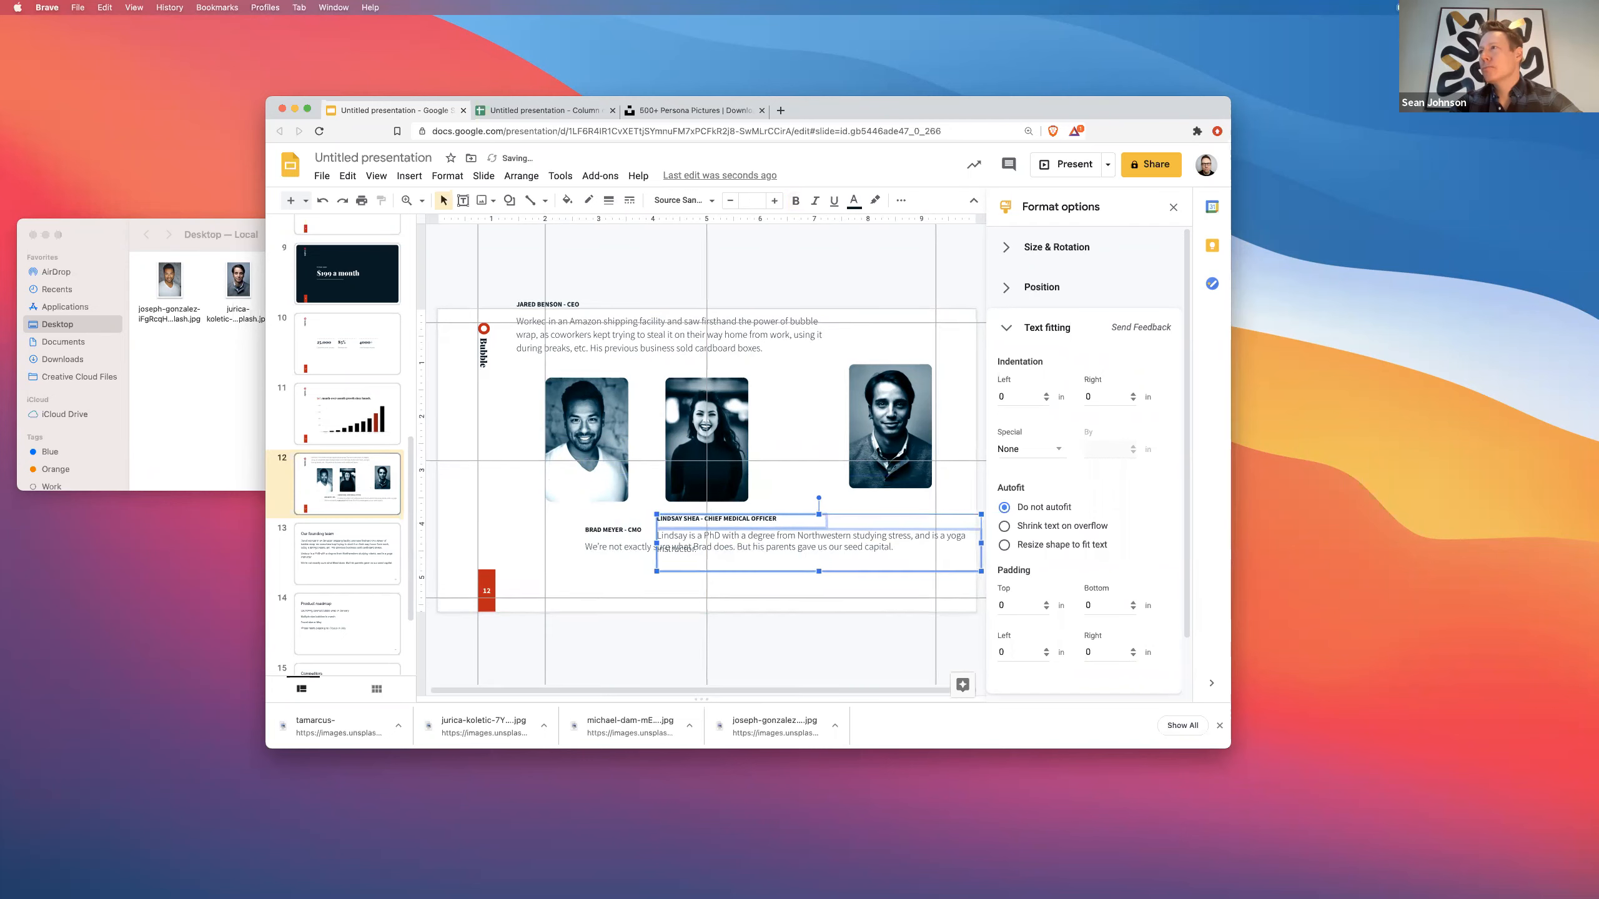
key(Up)
key(Escape)
- Put the medical officer's job title on its own line and move the CMO text to the top-left
click(715, 515)
key(BackSpace)
key(BackSpace)
key(Return)
click(713, 524)
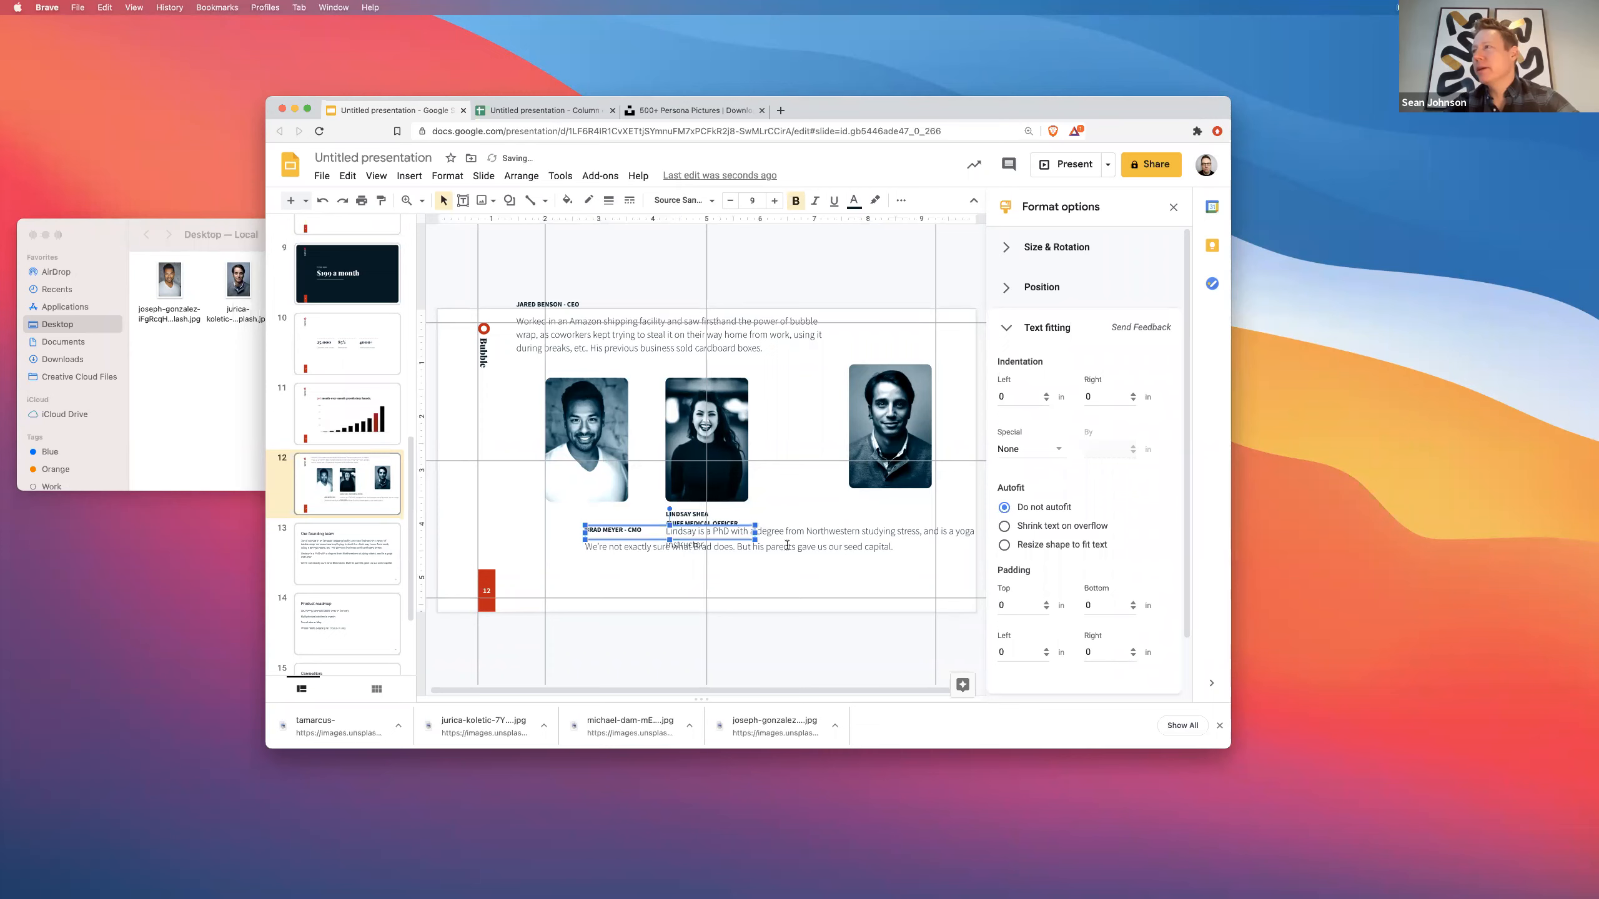
click(602, 537)
drag(599, 532, 452, 385)
click(736, 528)
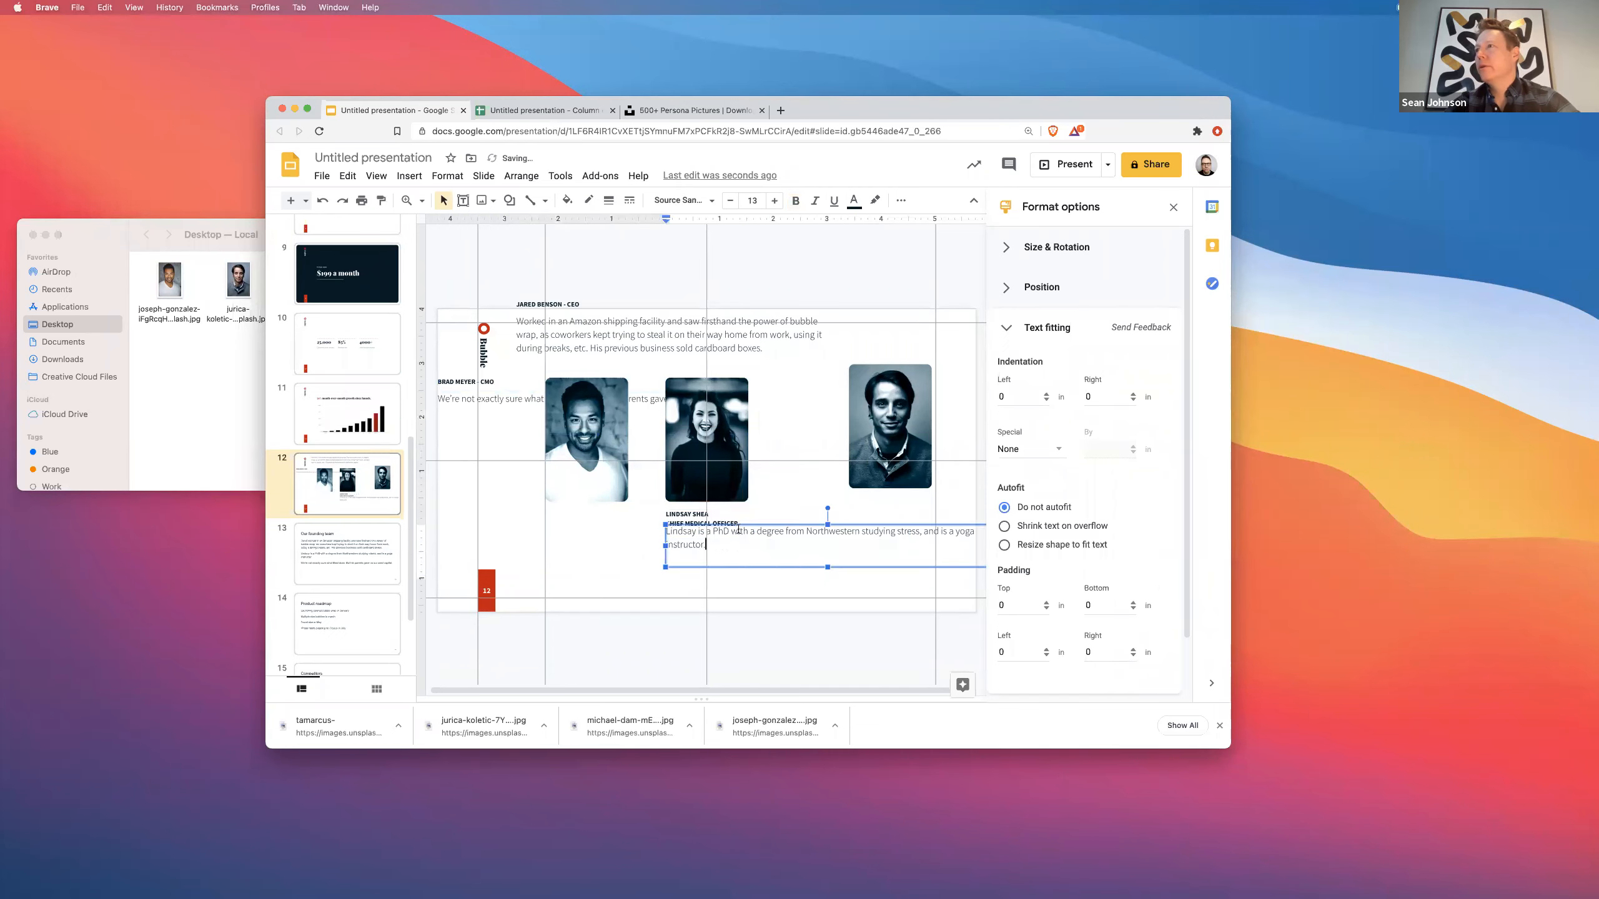
click(775, 524)
key(Up)
key(Up)
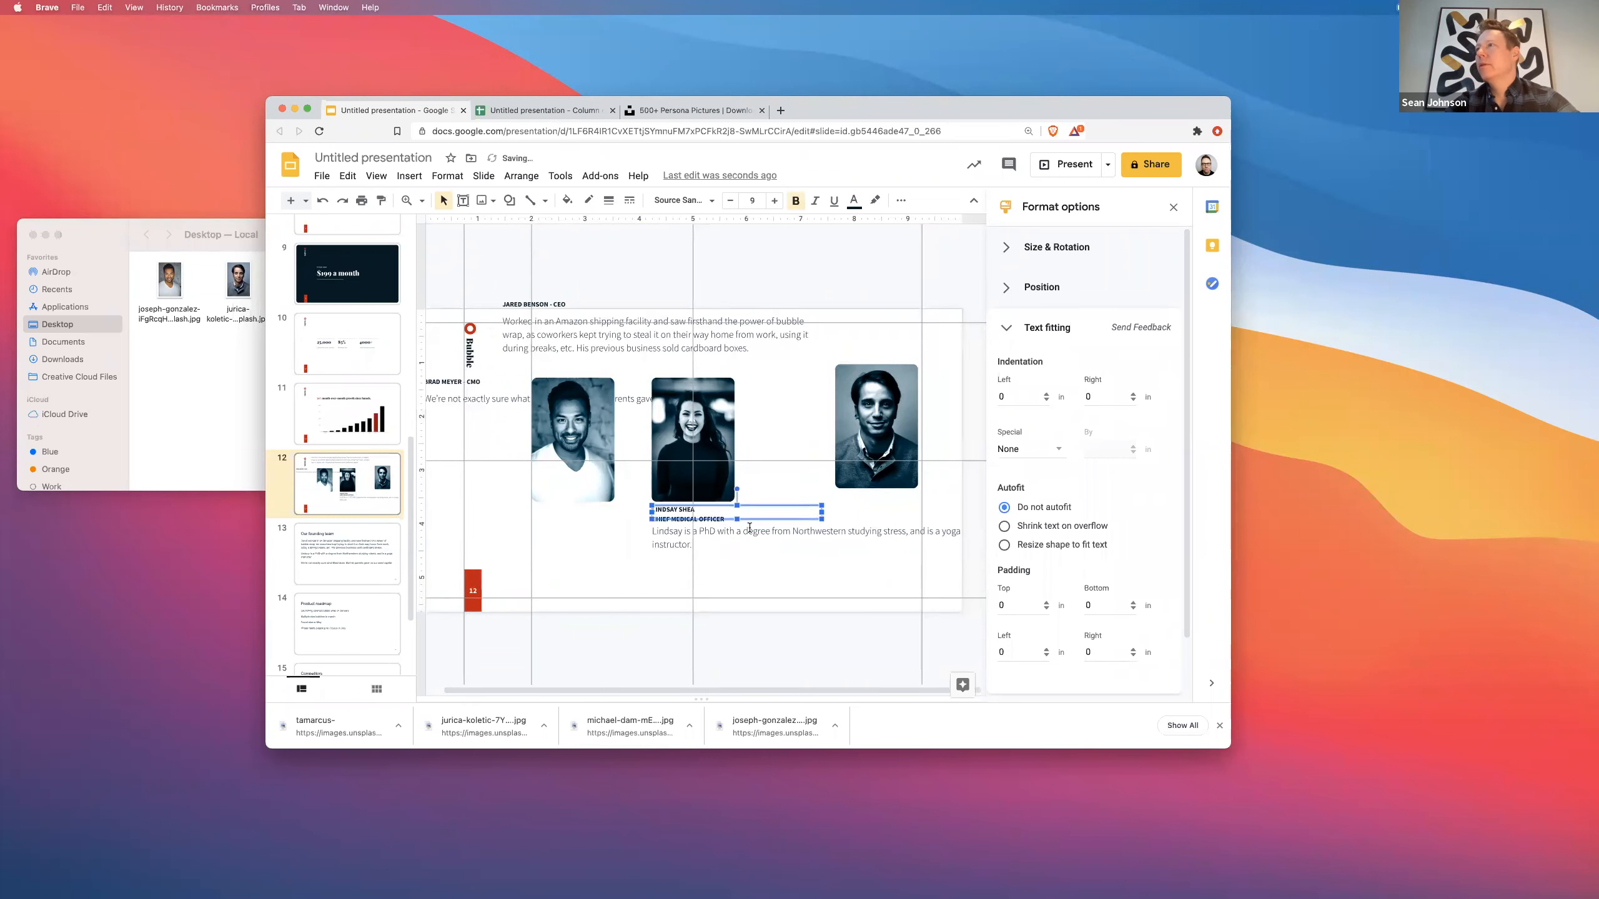
- Narrow the medical officer's bio to the photo's width and extend the title box downward
click(752, 531)
drag(977, 549, 779, 546)
click(734, 578)
click(680, 521)
click(720, 518)
drag(734, 520, 736, 526)
click(714, 520)
click(721, 520)
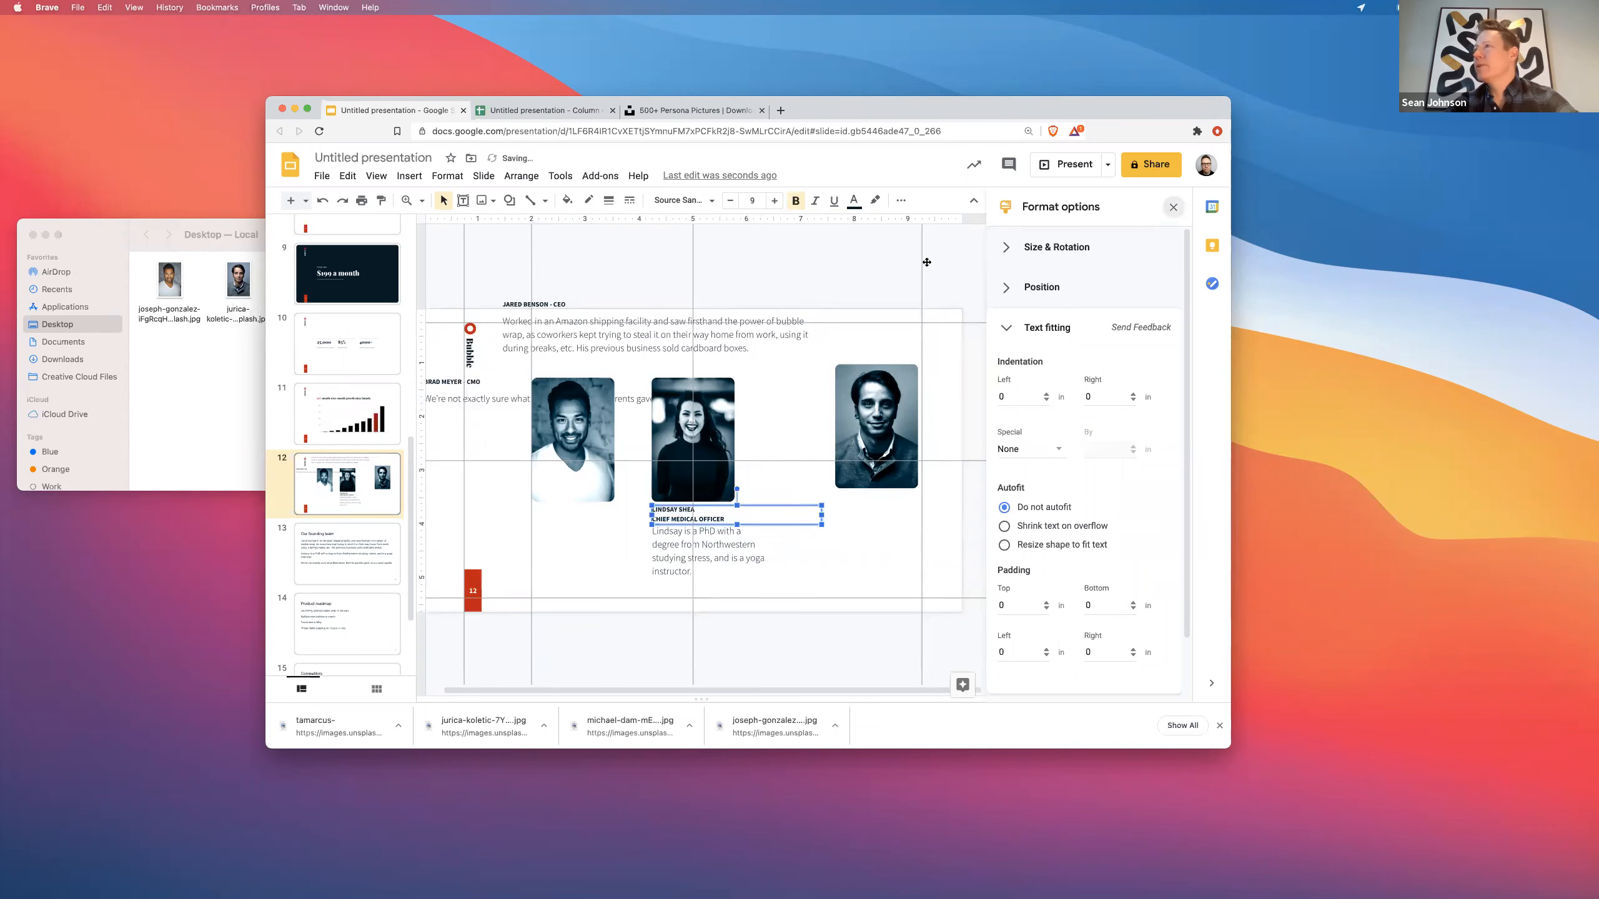
- Italicize the job title and retype it as 'Chief Medical Officer'
click(1173, 207)
drag(853, 542, 746, 543)
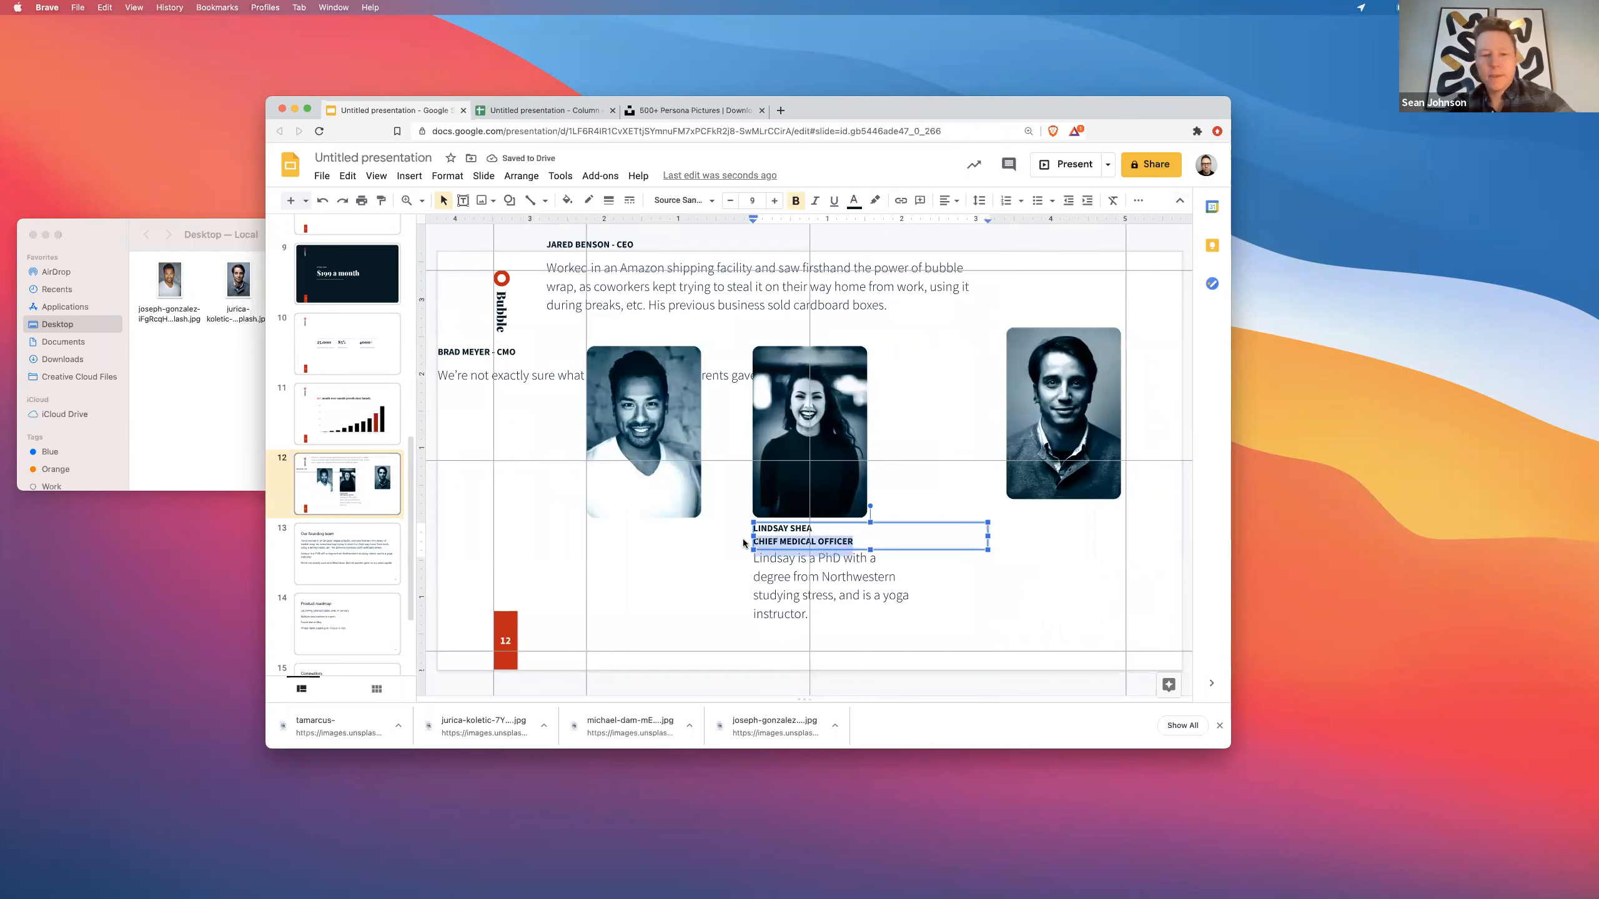
key(super+i)
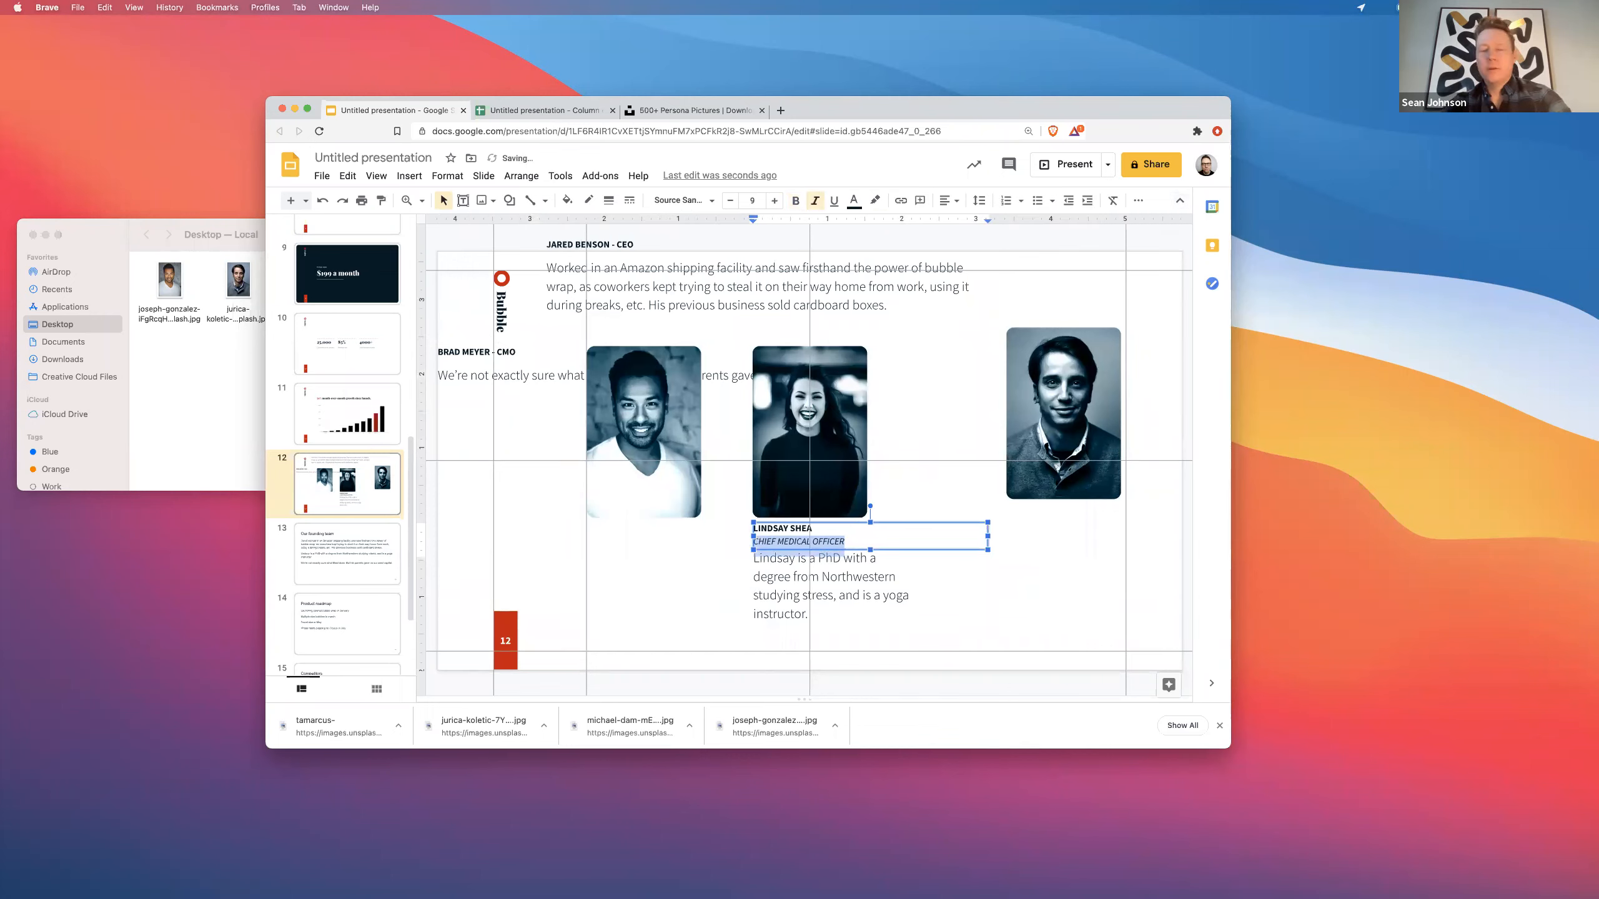
text(Chief Medial Offic)
click(740, 585)
click(777, 565)
click(786, 542)
text(c)
- Colour the 'Chief Medical Officer' title red
triple_click(787, 542)
drag(833, 542, 704, 545)
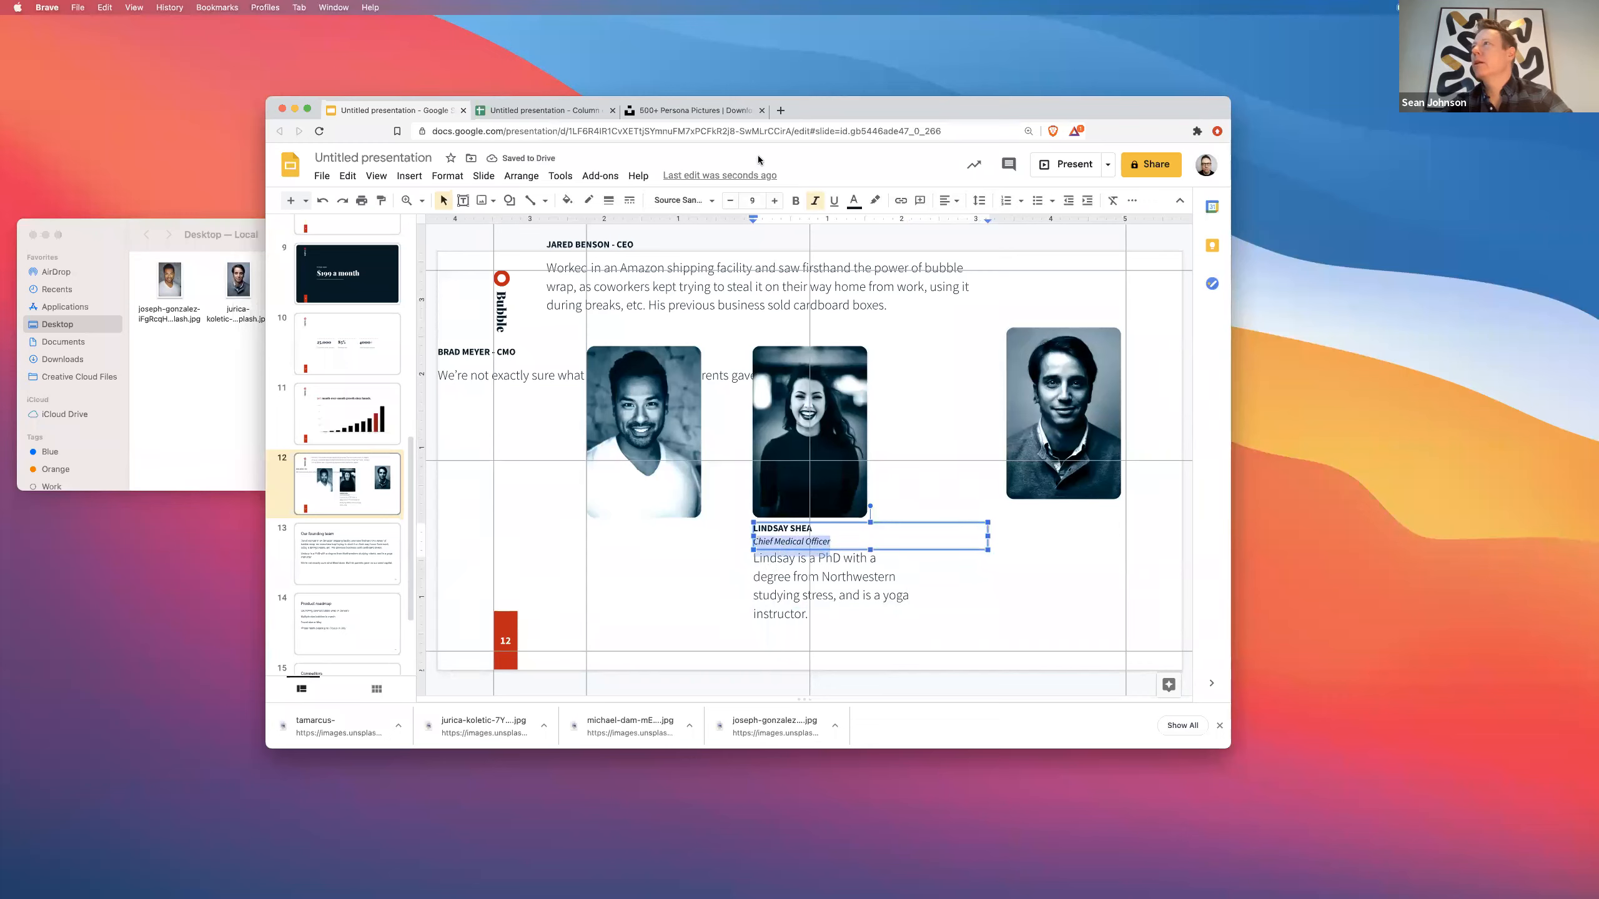
click(847, 201)
click(922, 370)
click(746, 582)
- Align the photos by moving the name box, middle photo and left photo up
click(754, 583)
click(860, 551)
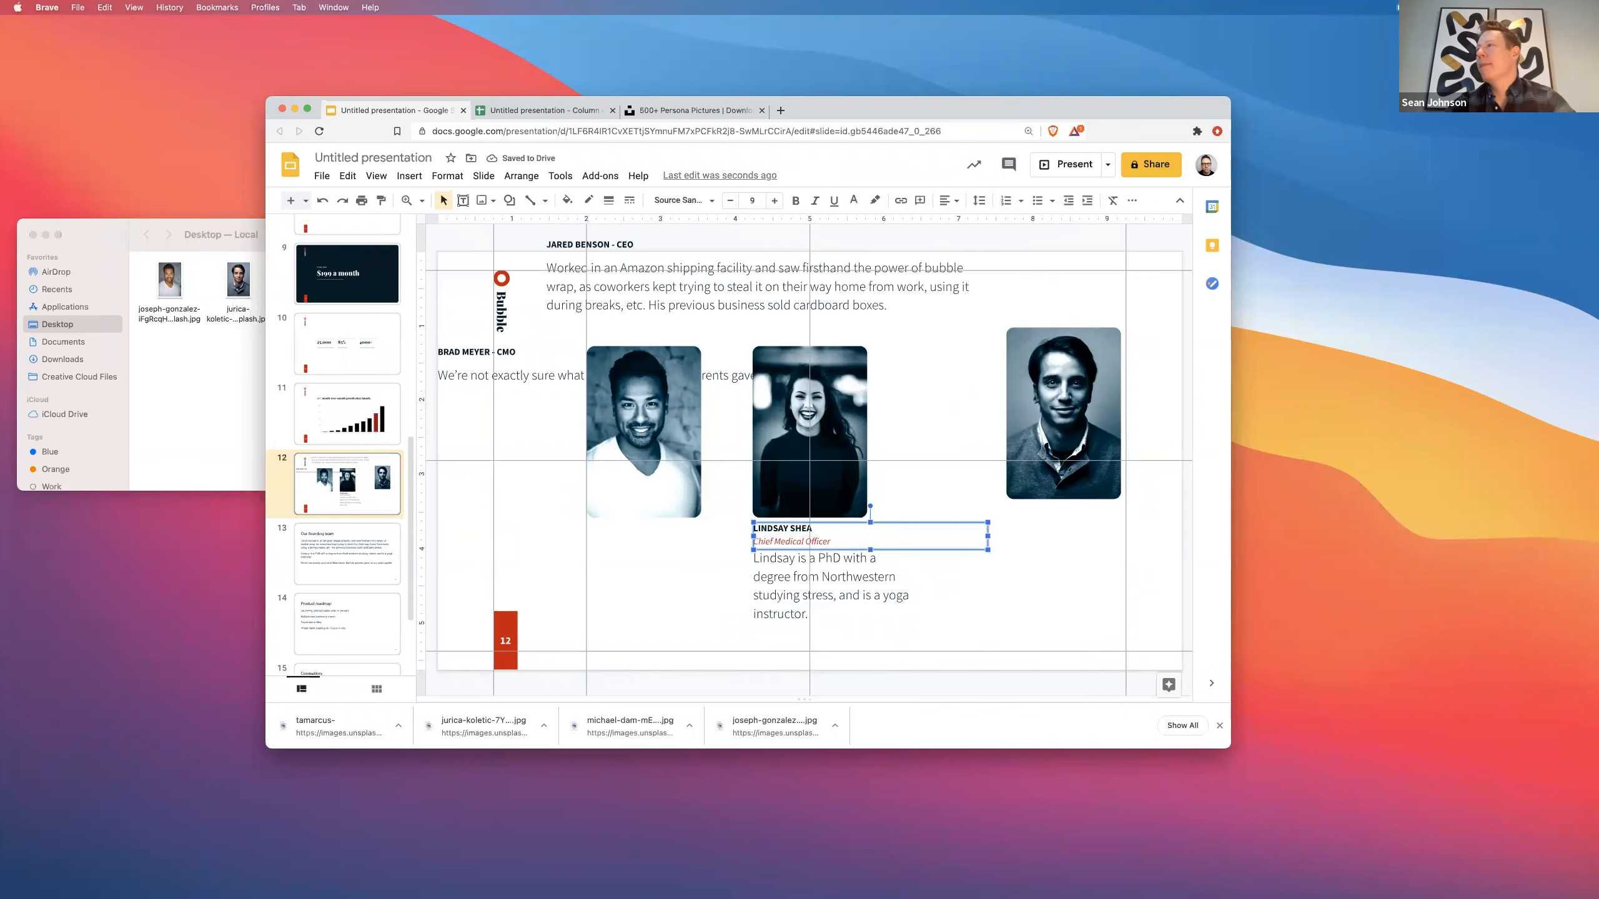
drag(859, 551, 854, 538)
drag(789, 426, 789, 406)
click(779, 584)
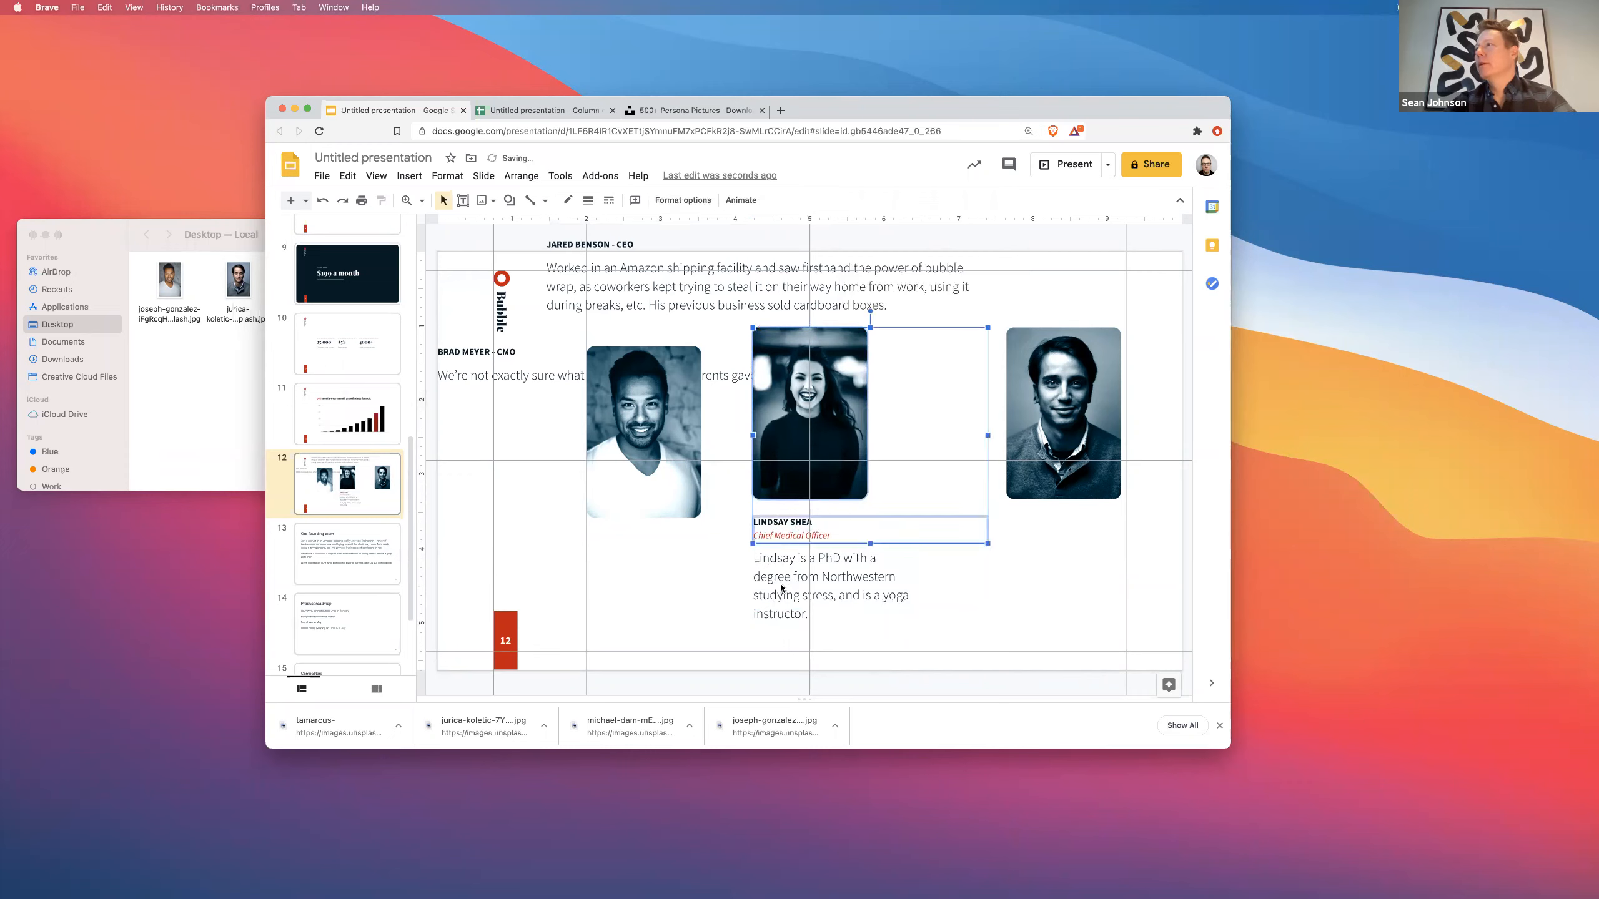
click(664, 501)
drag(674, 513, 731, 484)
click(1034, 404)
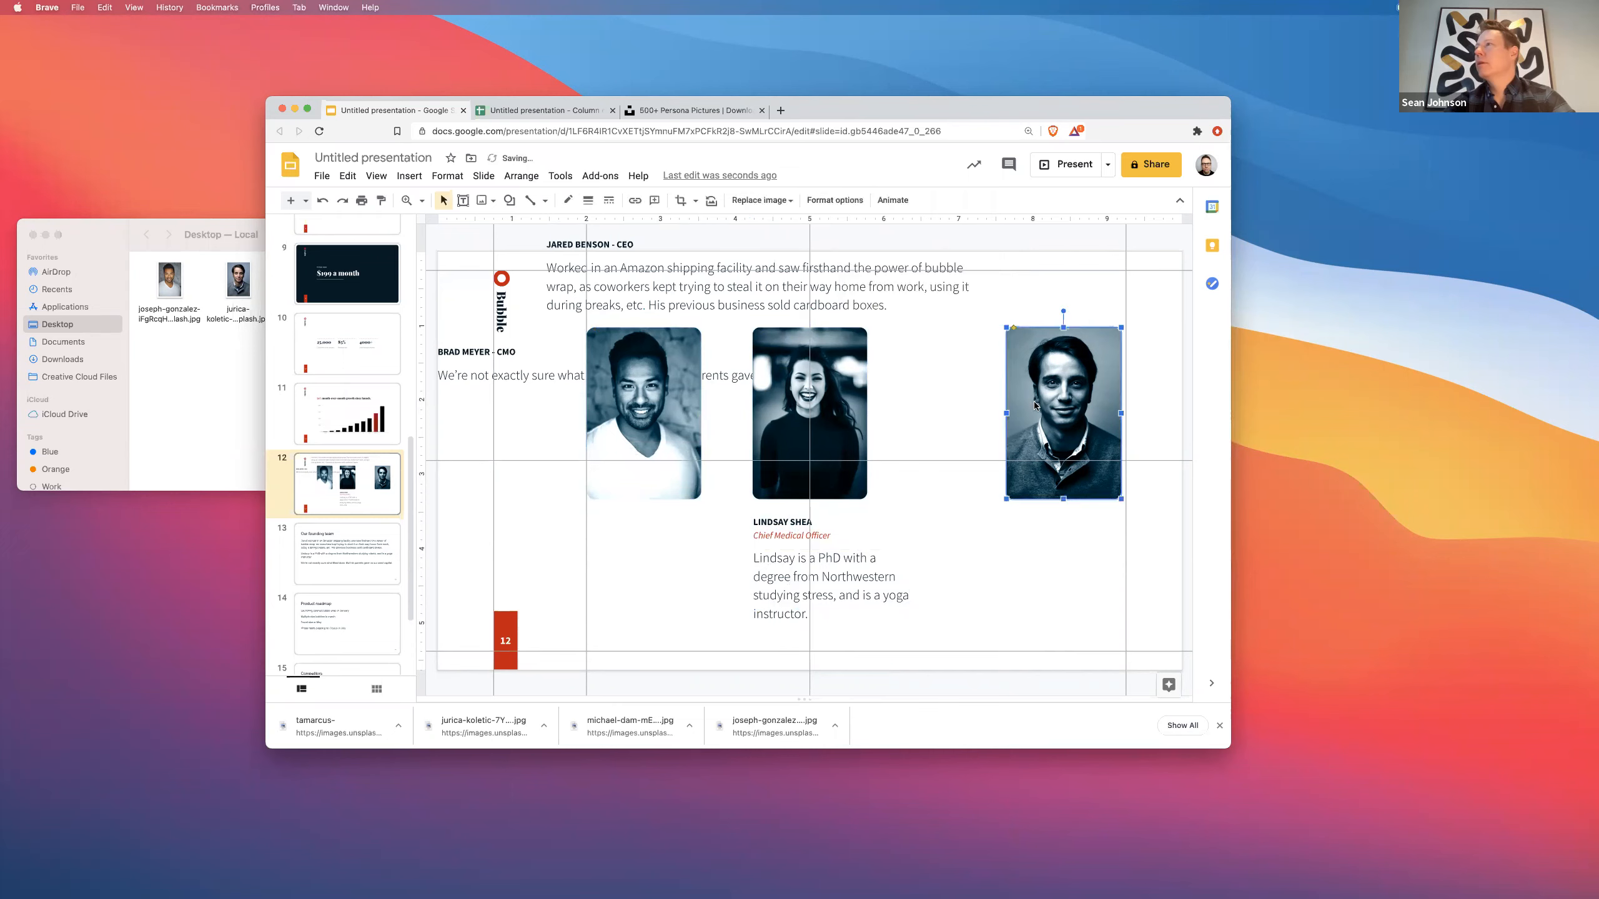
- Narrow the name and title box under the middle photo
click(781, 539)
shift+click(778, 579)
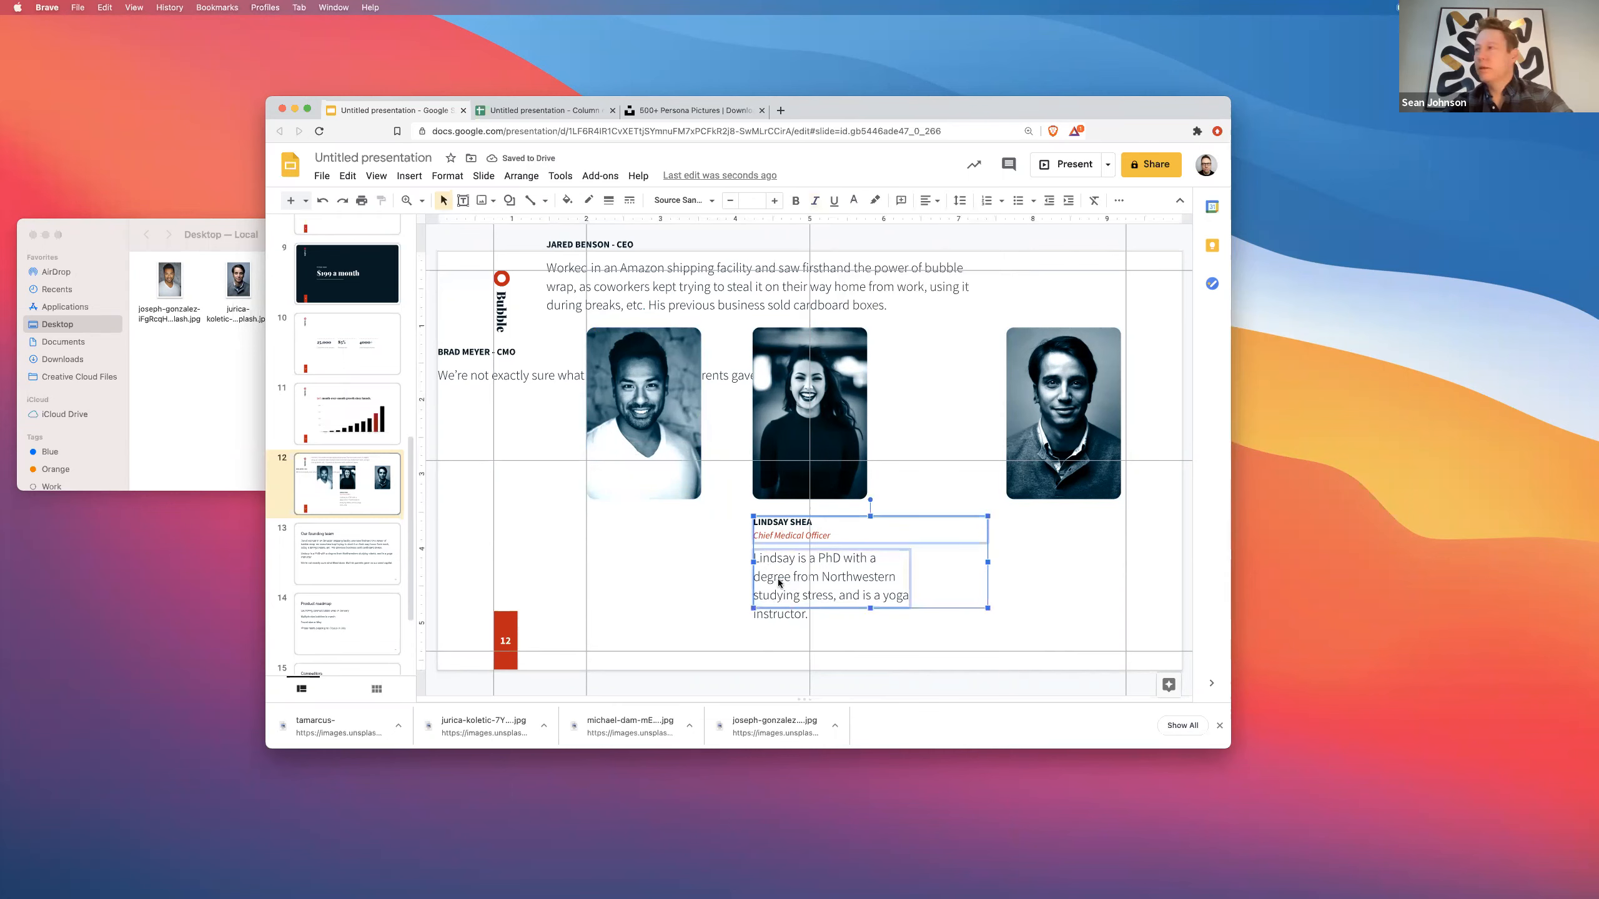
click(975, 618)
click(971, 525)
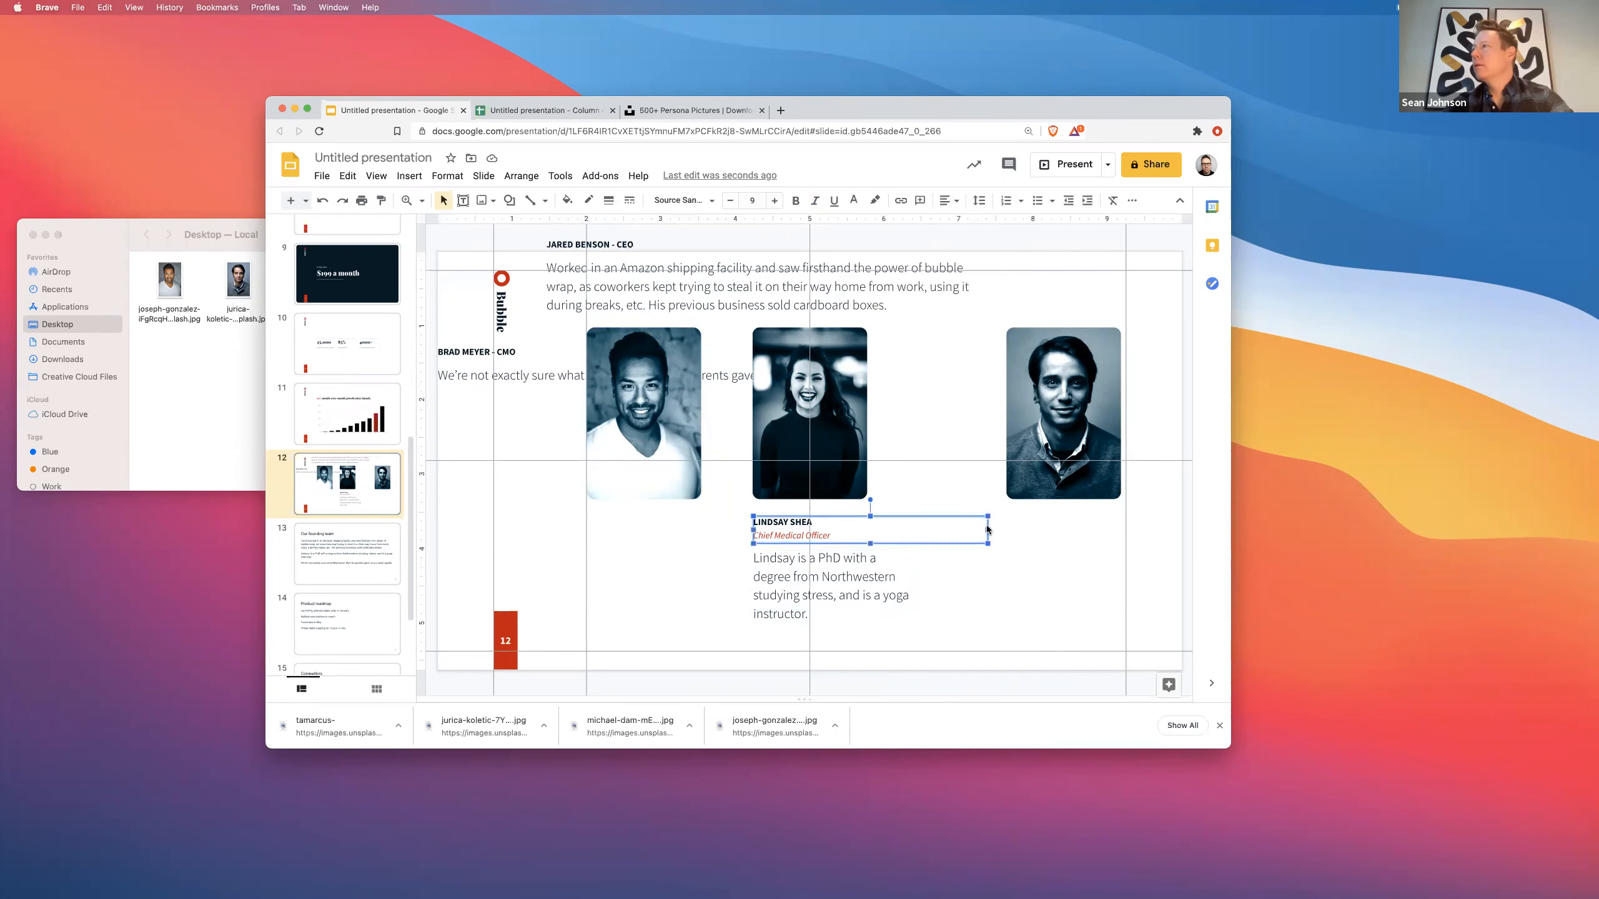
drag(987, 530, 929, 581)
click(889, 576)
- Duplicate the name, title and bio boxes toward the right photo and line that photo up
shift+click(780, 536)
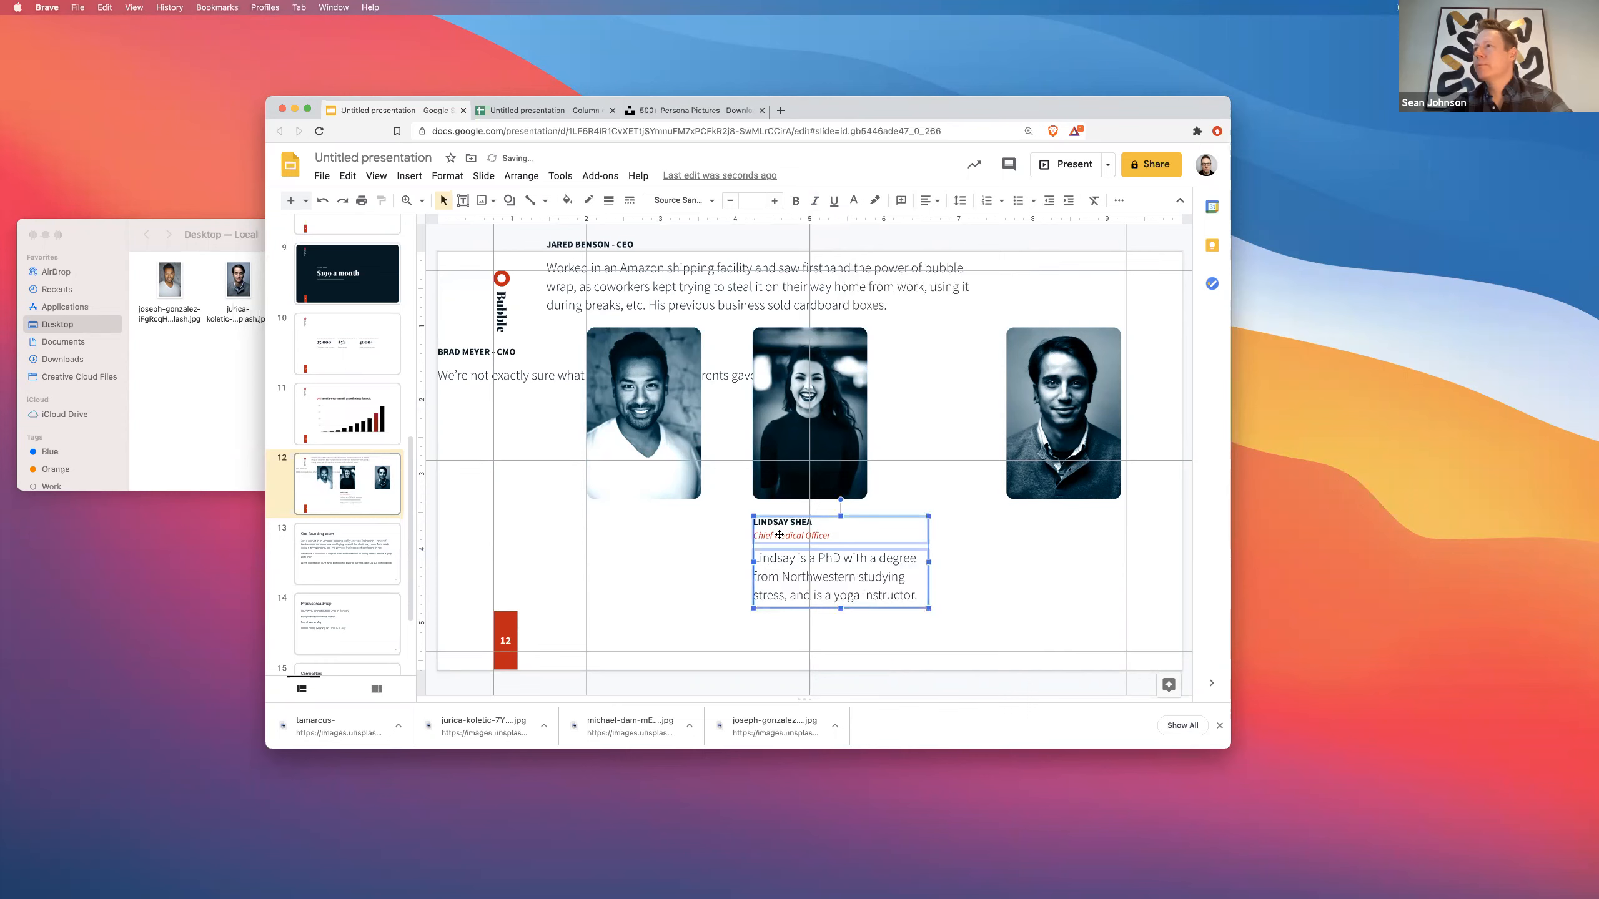
key(super+d)
drag(774, 534, 964, 516)
drag(1021, 383, 982, 372)
click(787, 413)
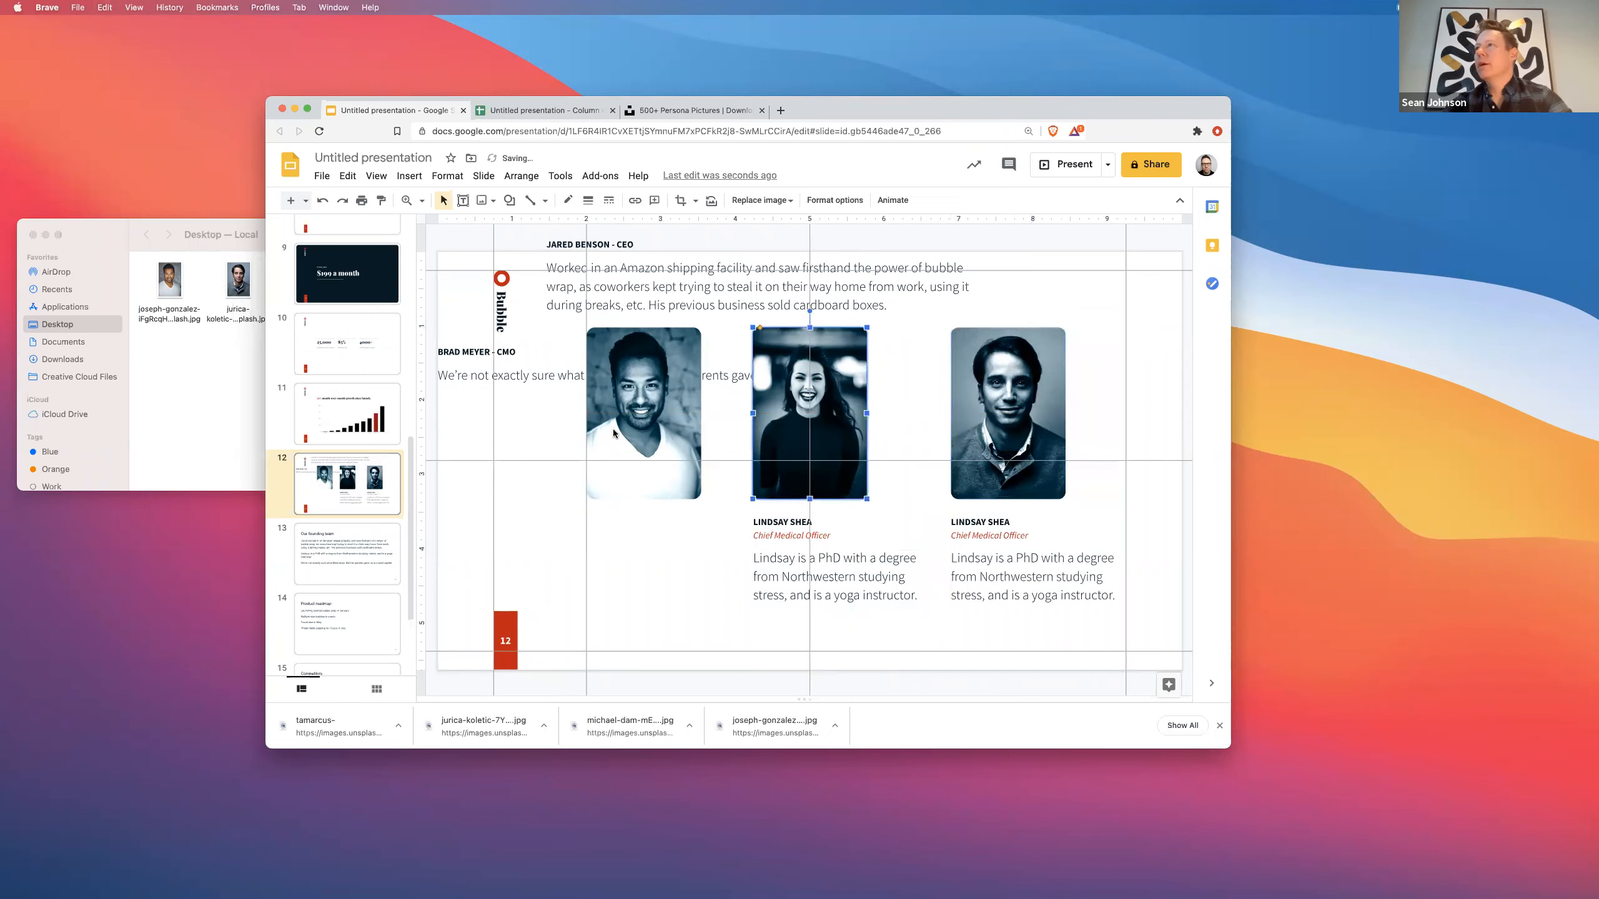
- Paste another name, title and bio copy and place it under the left photo
scroll(670, 512, up, 1)
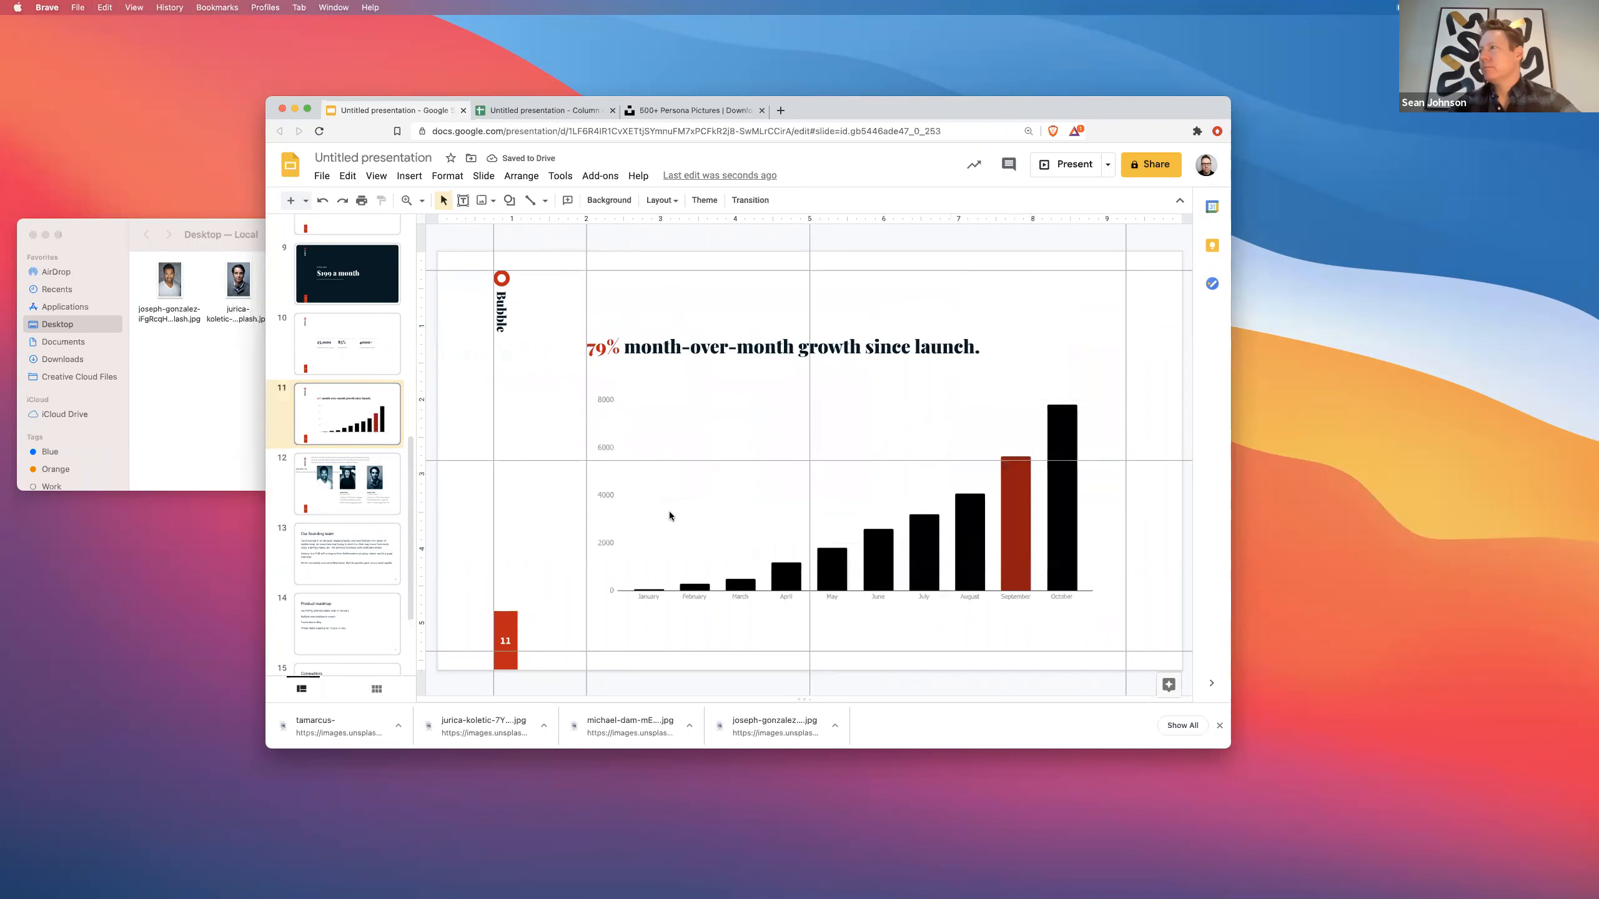
scroll(670, 494, down, 1)
click(989, 535)
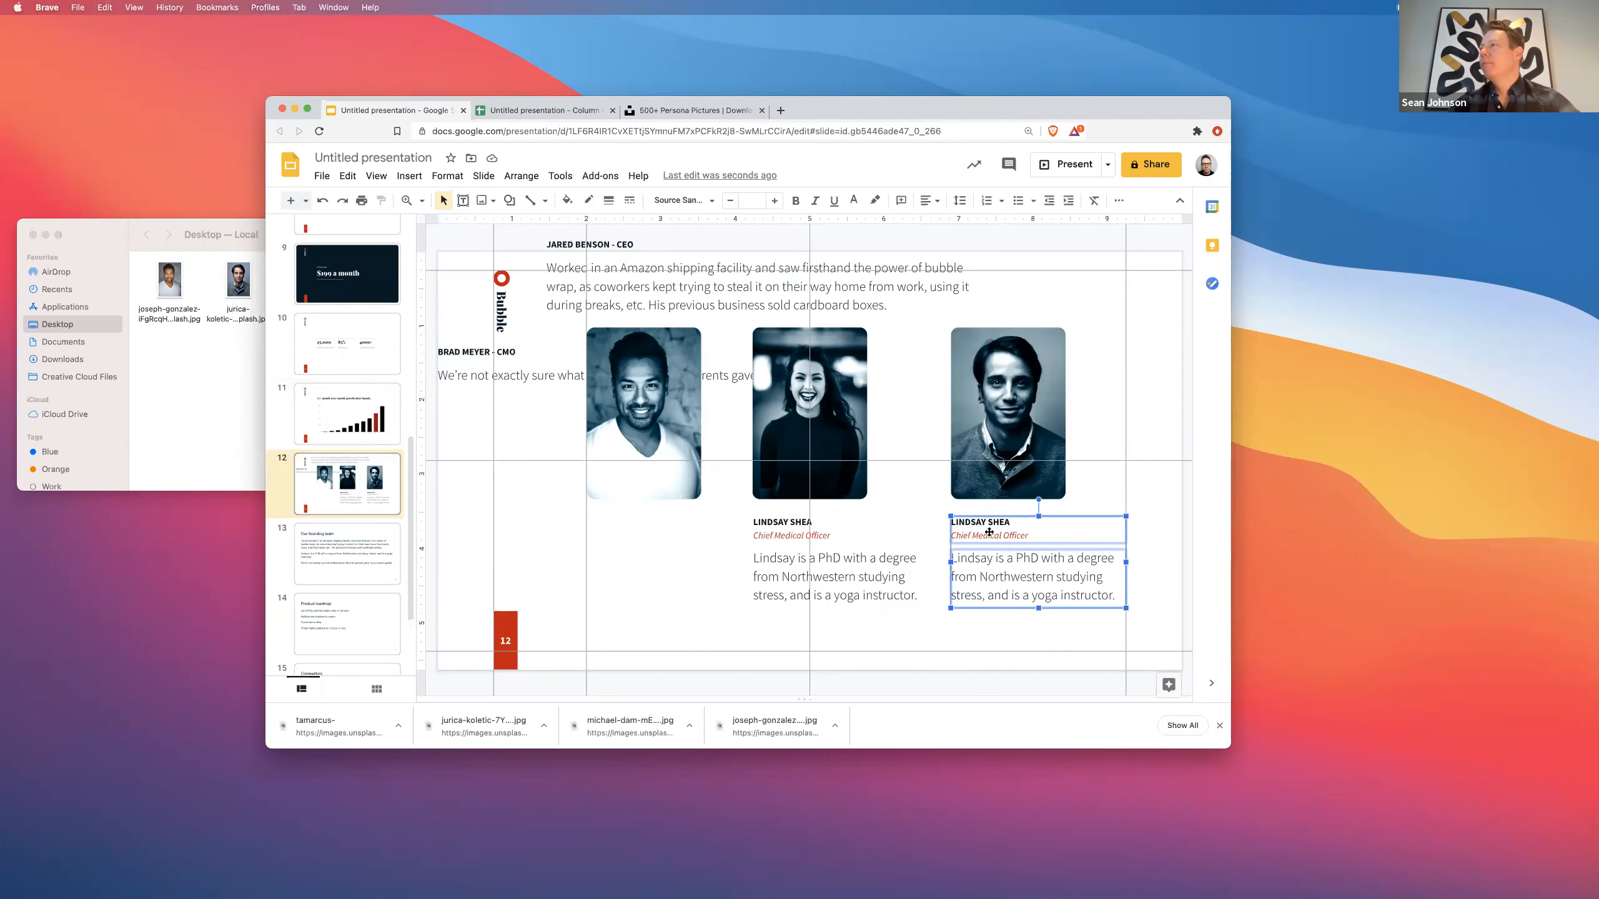
key(super+v)
drag(987, 545, 979, 534)
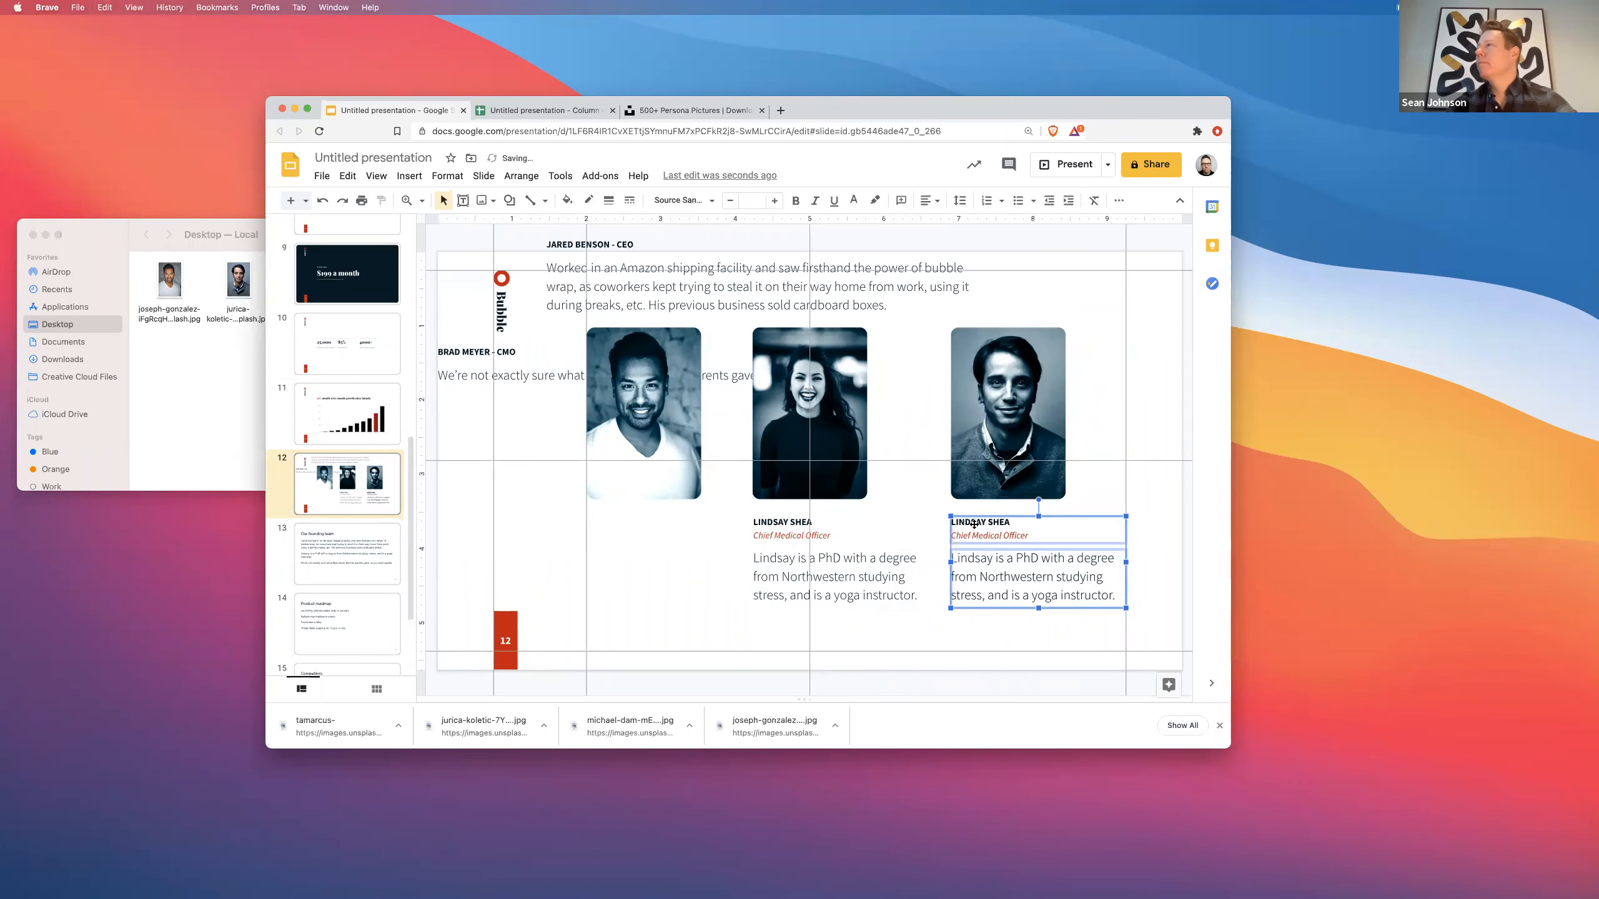
drag(713, 524, 604, 525)
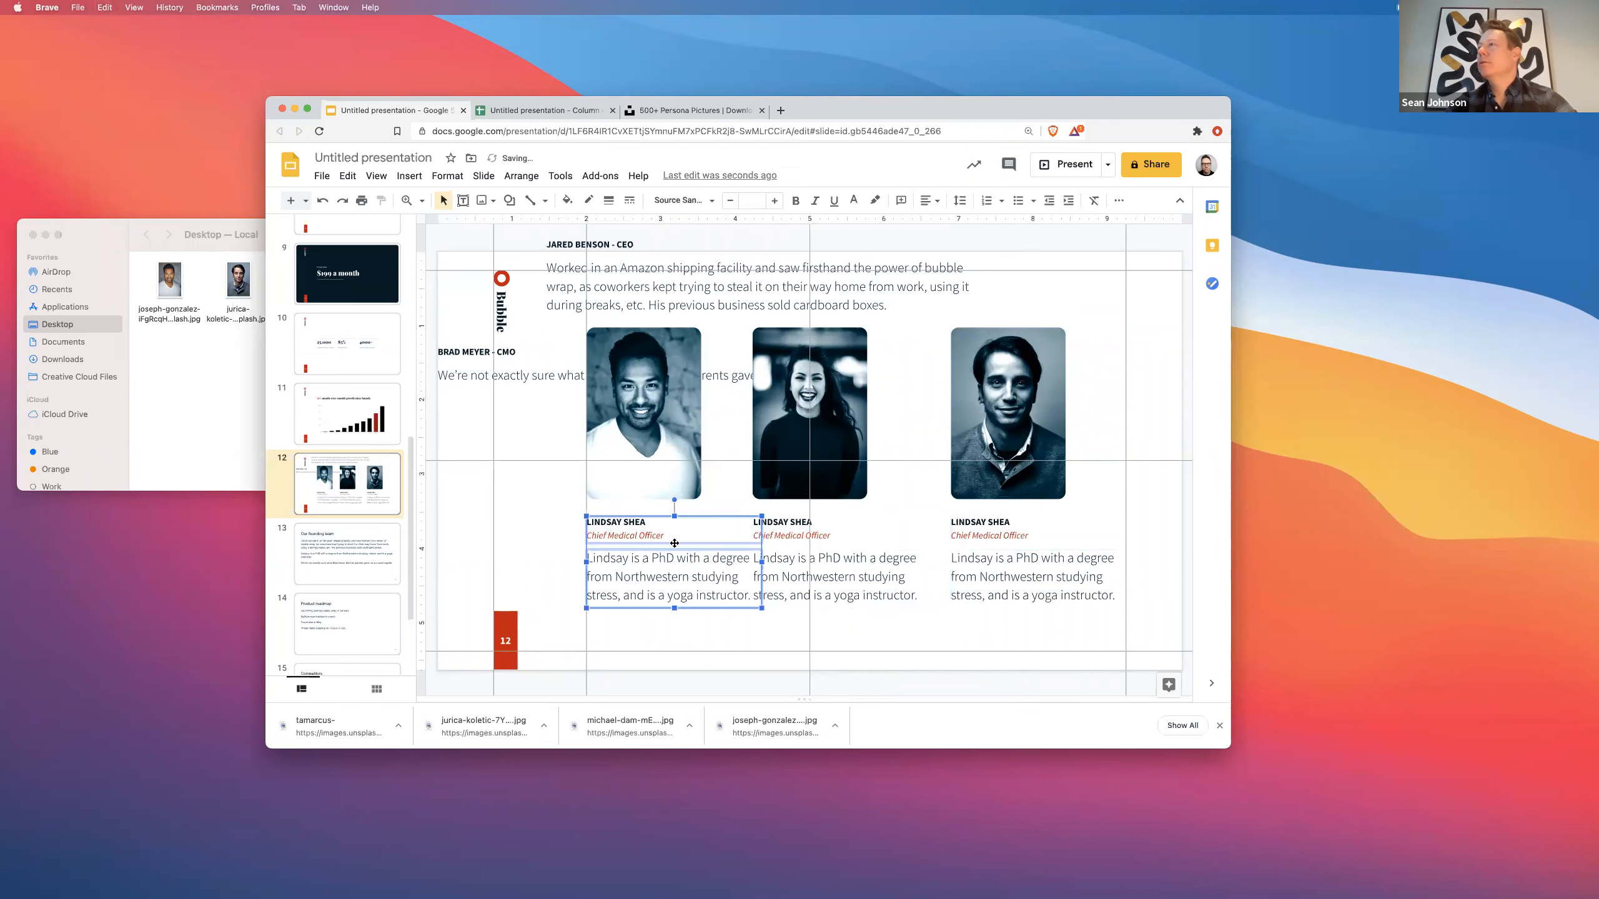
- Narrow the left, middle and right bio boxes to matching widths
click(727, 595)
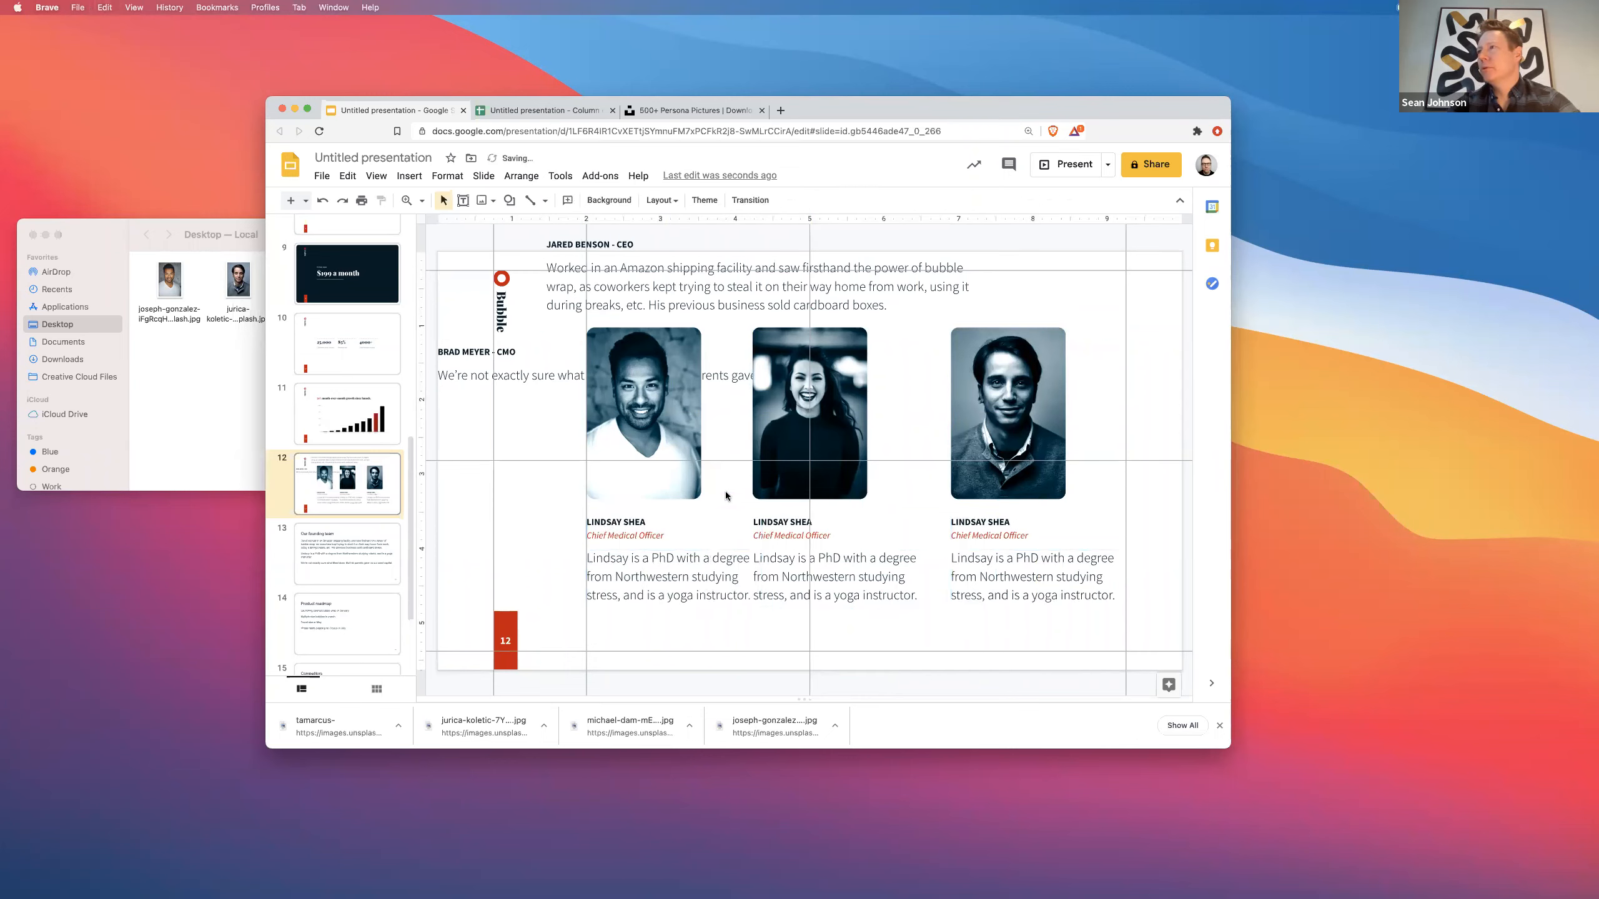
drag(757, 577, 723, 577)
click(828, 576)
drag(929, 578, 885, 577)
click(1010, 595)
drag(1126, 579, 1084, 578)
- Shrink all three bios' font size, then select the CMO's bio sentence to copy
shift+click(820, 589)
shift+click(640, 591)
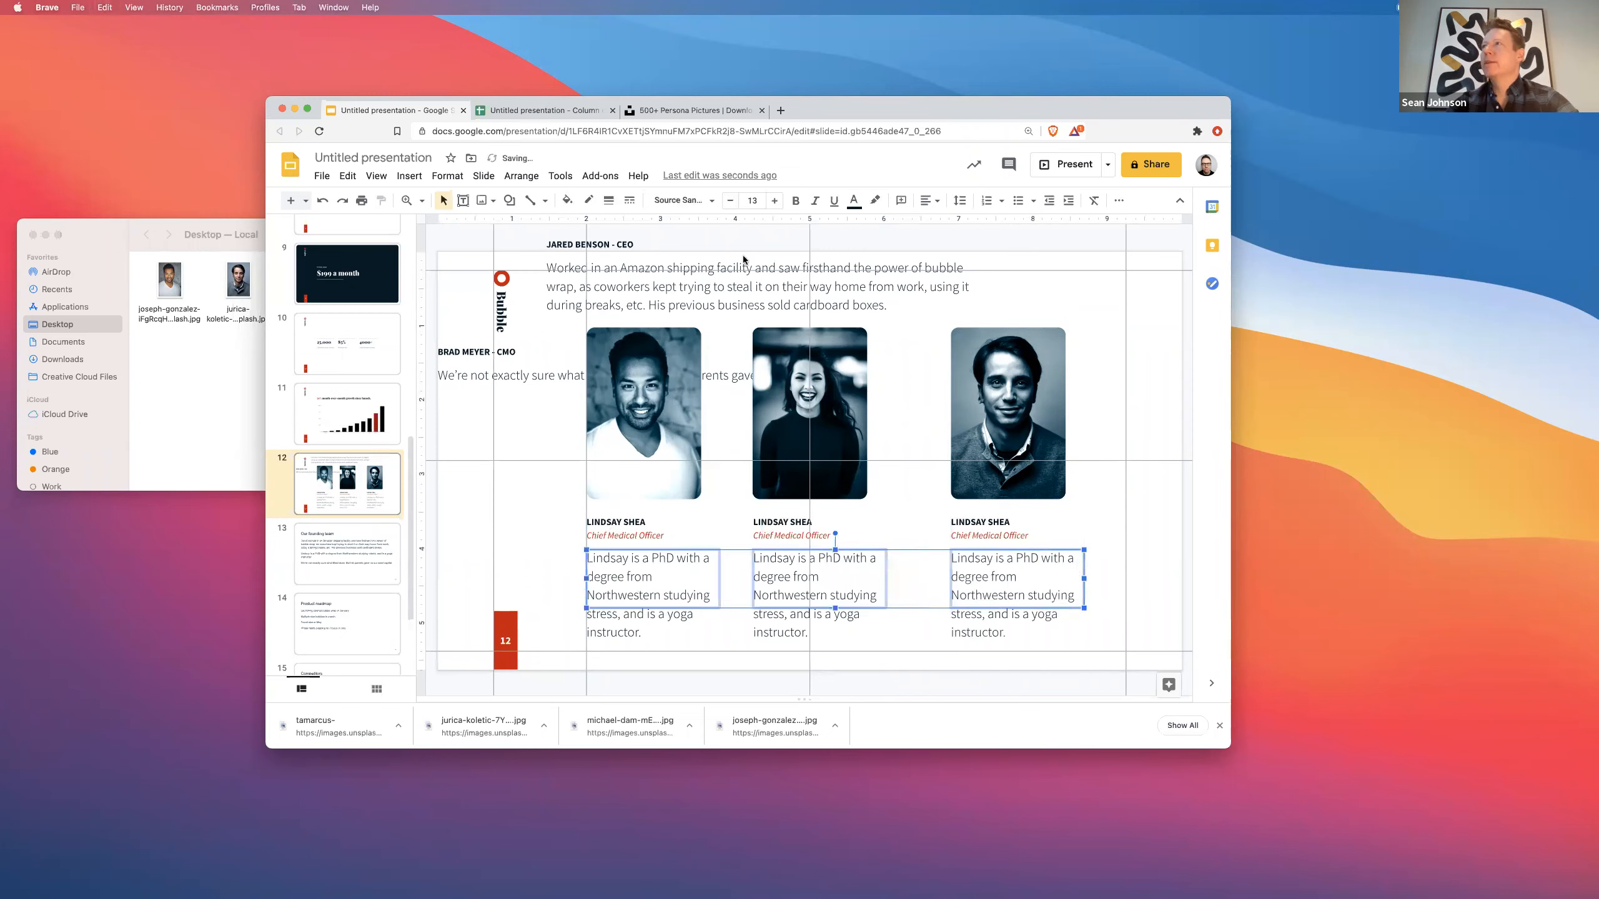
click(730, 200)
click(730, 201)
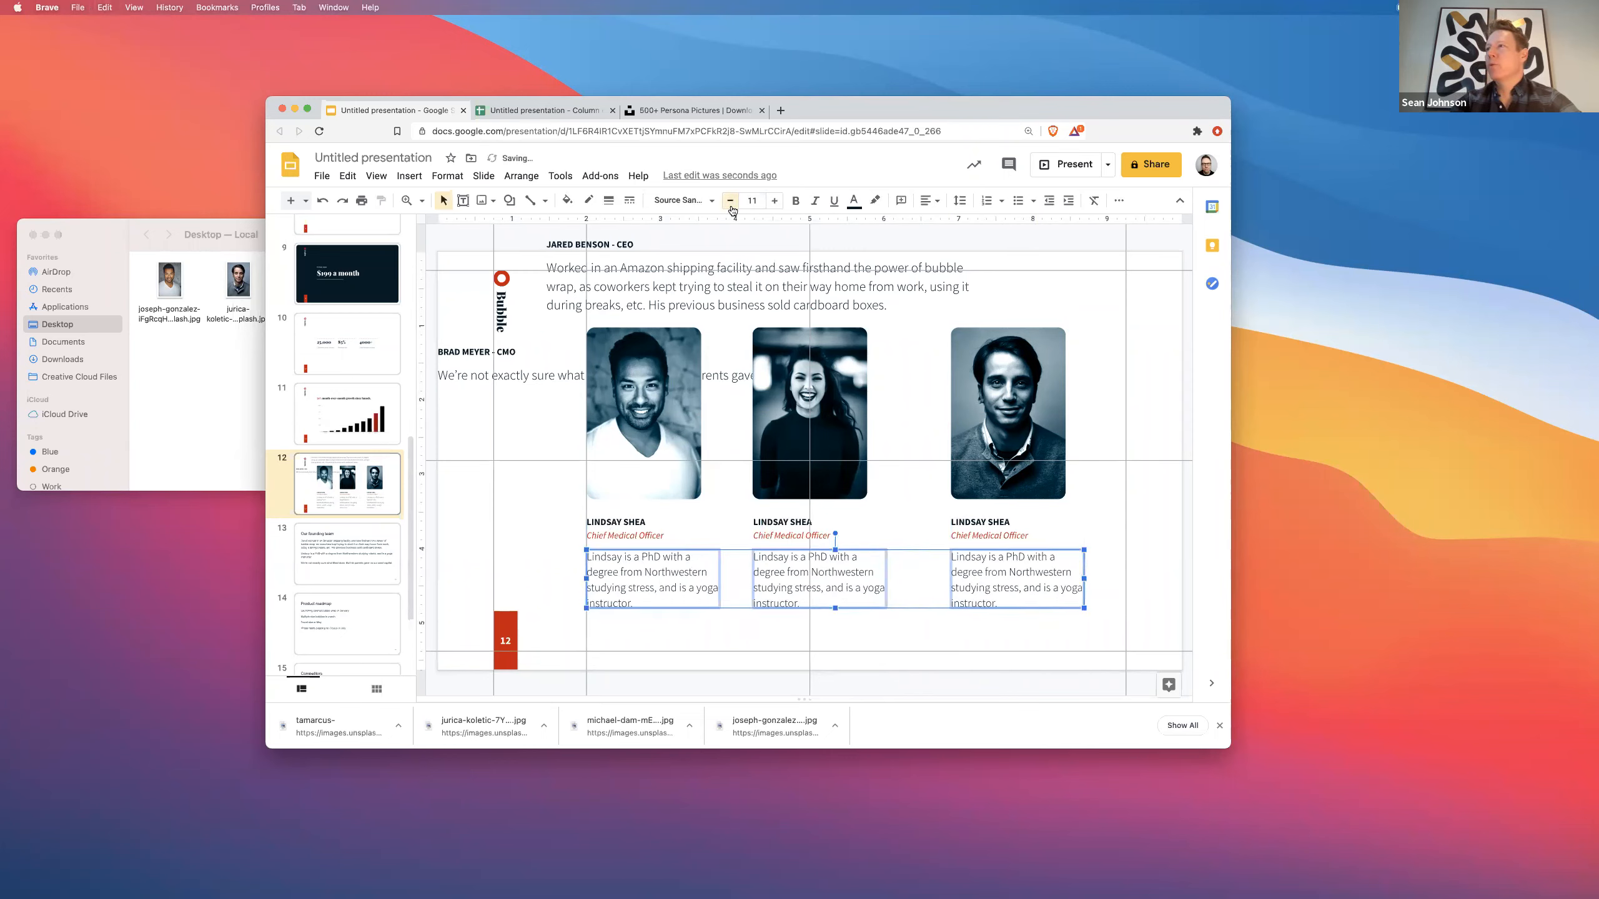
click(731, 202)
click(905, 663)
click(531, 375)
key(super+a)
key(super+c)
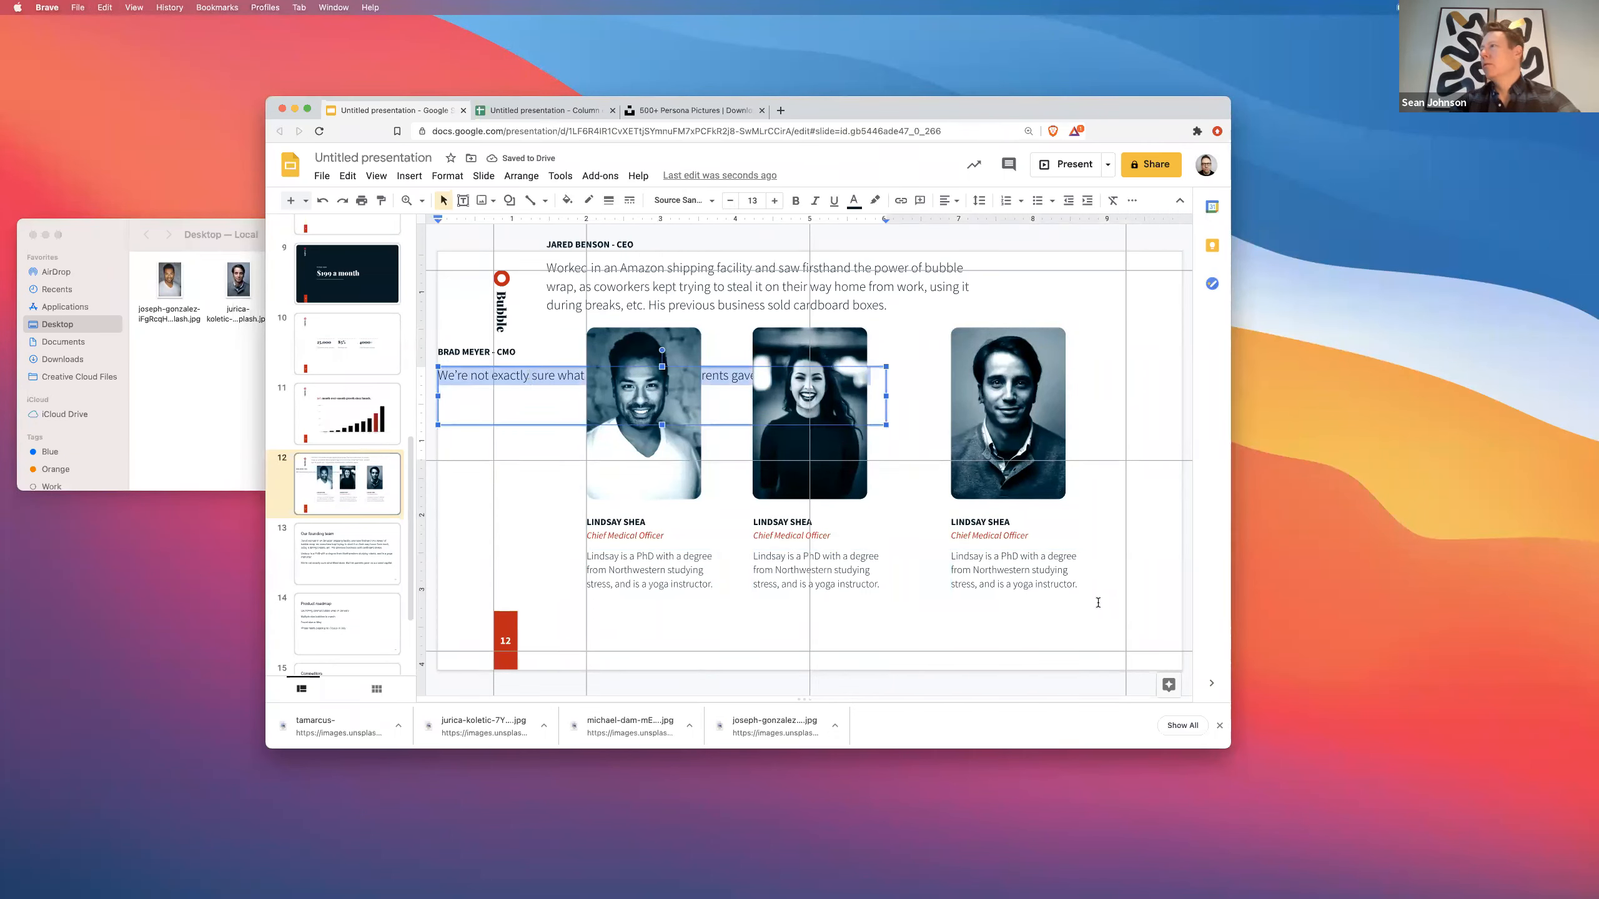
- Replace the third card's bio with the copied CMO sentence
click(1042, 569)
key(super+a)
click(104, 7)
click(126, 94)
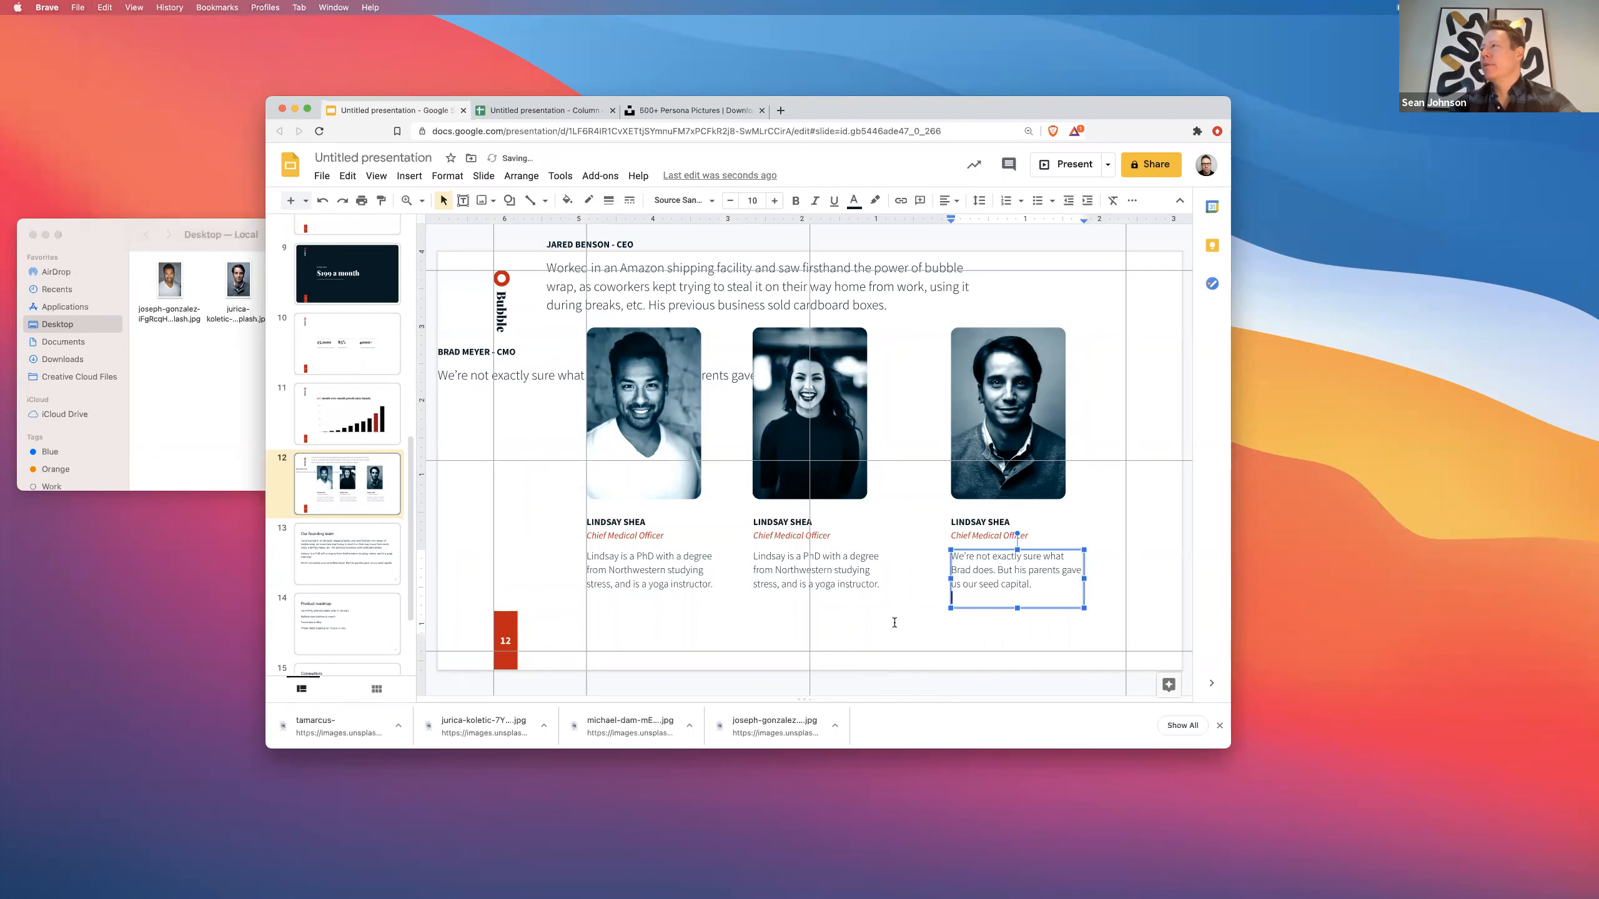
click(936, 634)
- Enter the CMO's name on the third card and change its title to 'Chief Marketing Officer'
click(960, 523)
key(super+a)
drag(1014, 522, 910, 512)
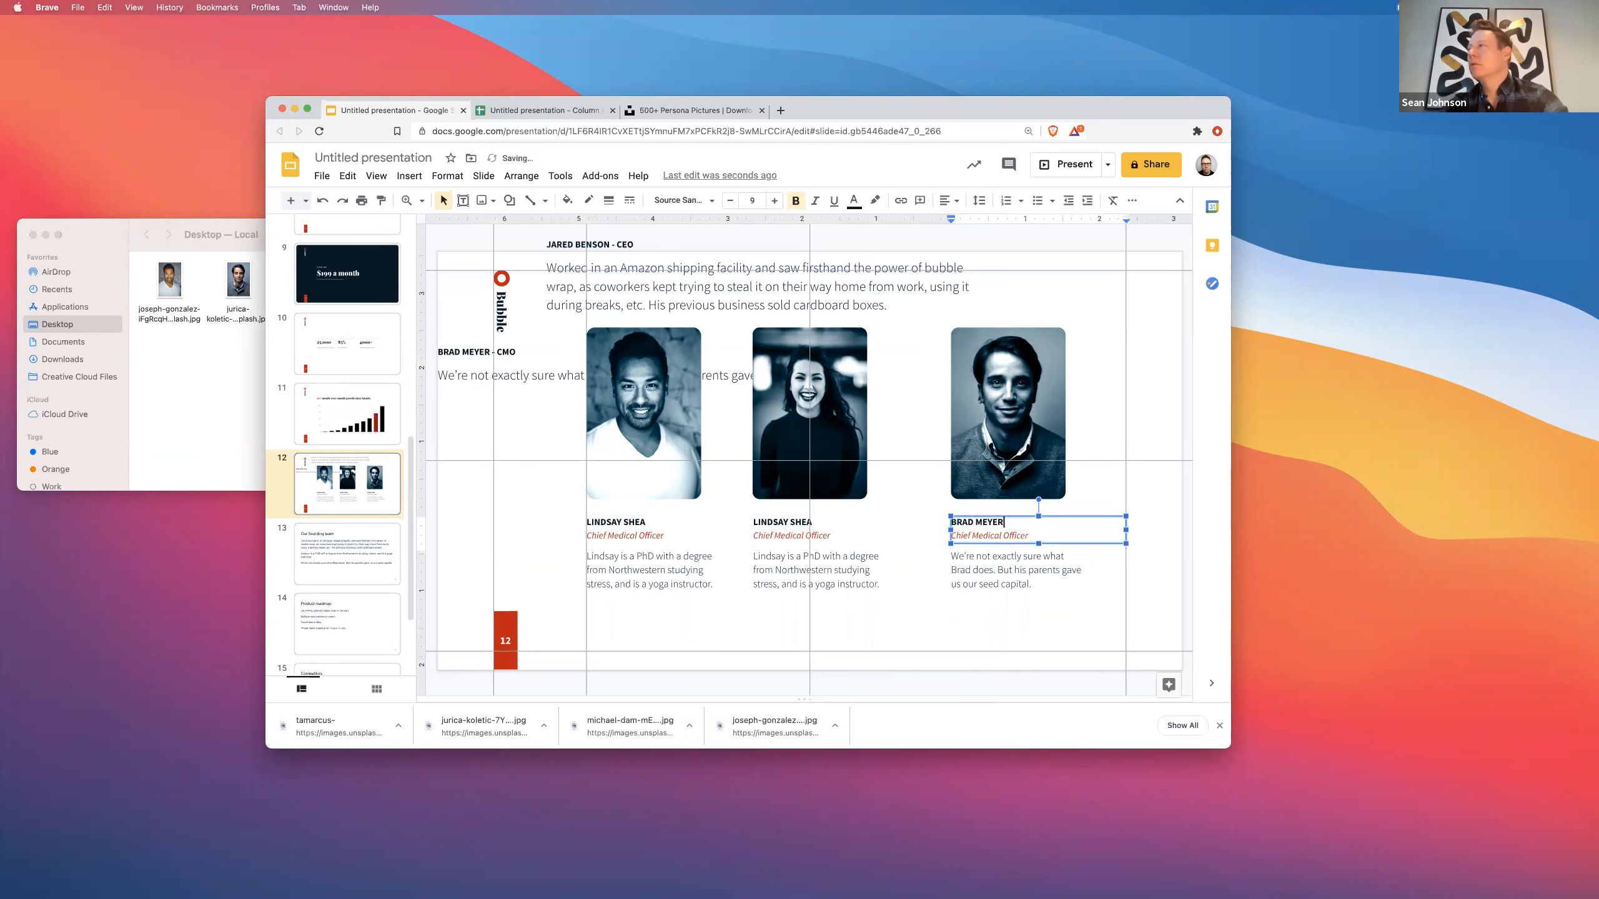
double_click(986, 536)
text(Marke)
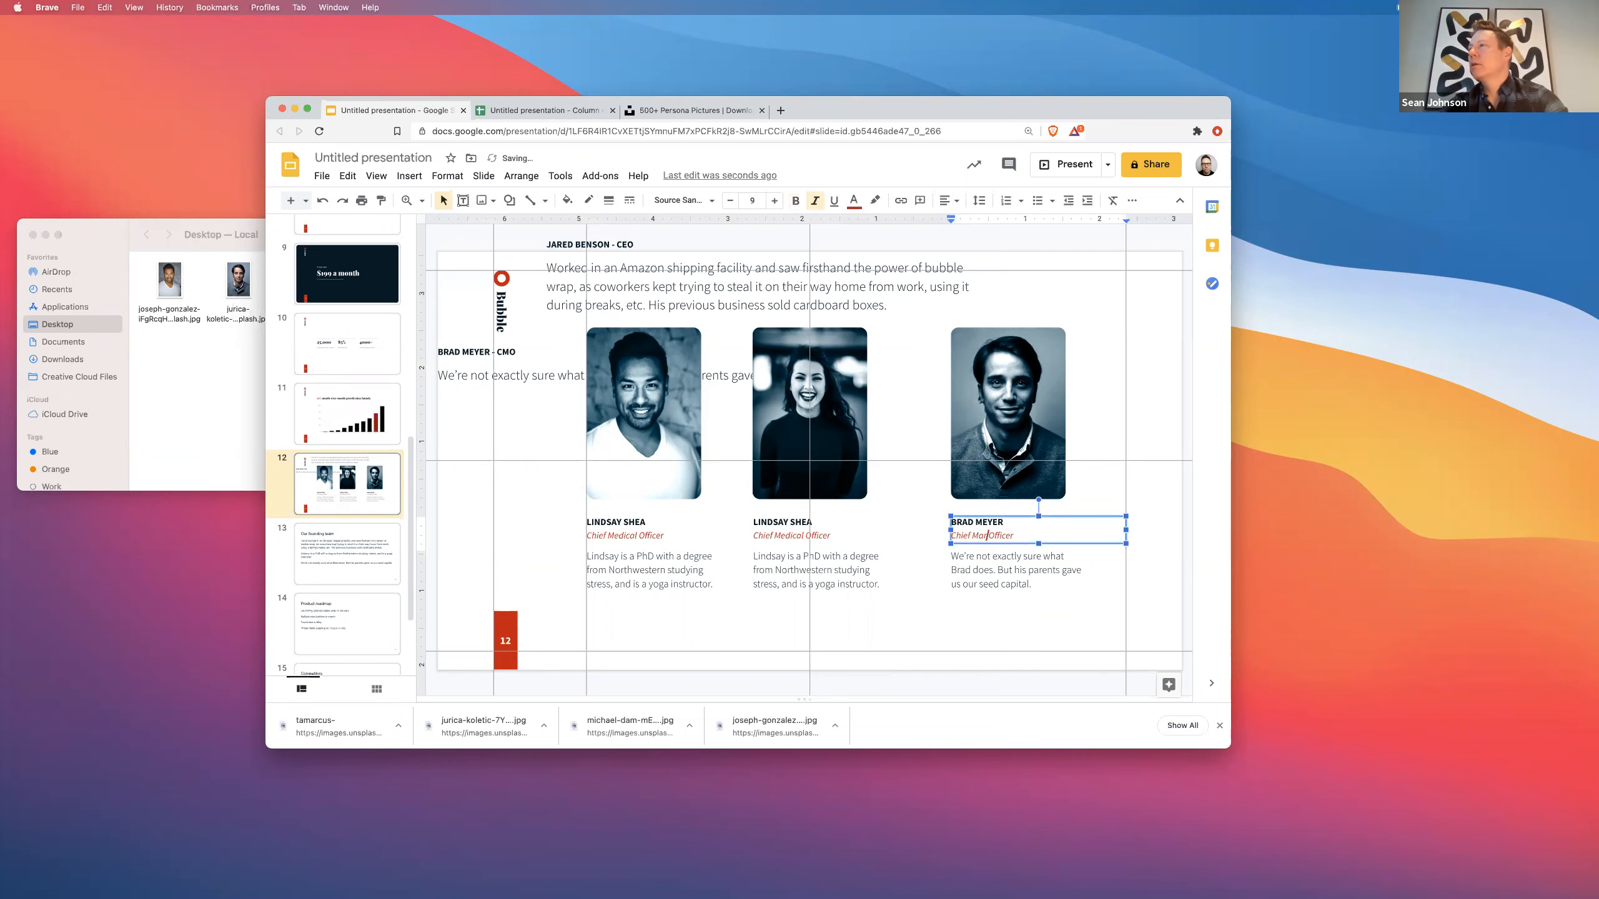
text(ting)
- Change the first card's title to 'Chief Executive Officer' and enter the CEO's name
double_click(622, 536)
text(Executive)
key(super+a)
text(J)
key(super+z)
drag(649, 522, 567, 523)
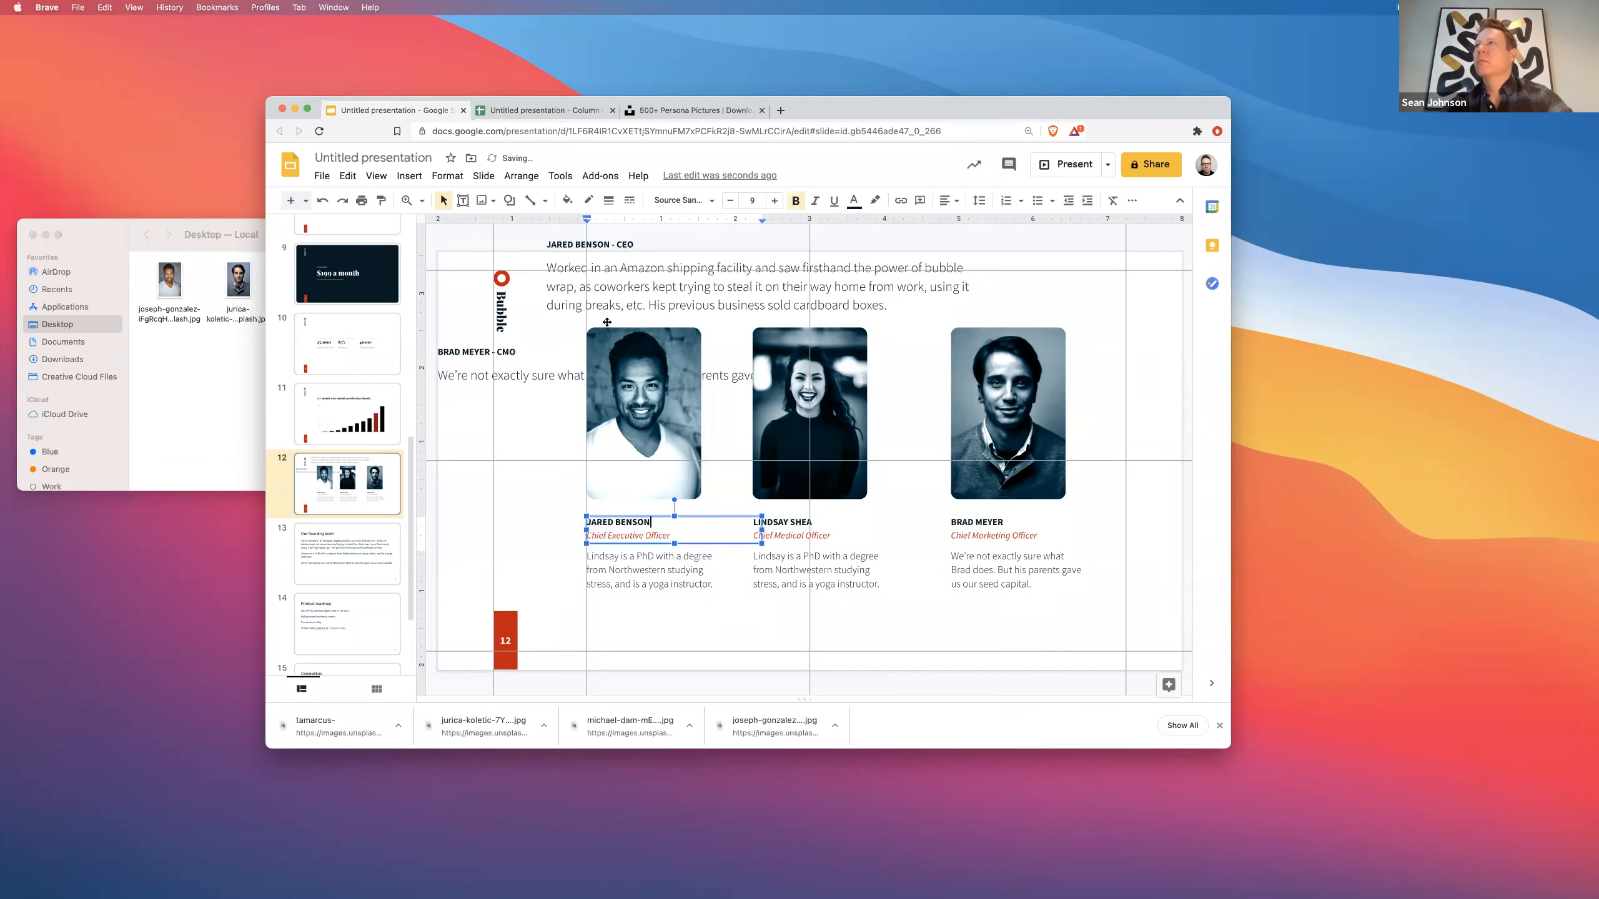
- Paste the CEO's bio into the first card and trim it to end at bubble wrap
triple_click(606, 306)
triple_click(629, 561)
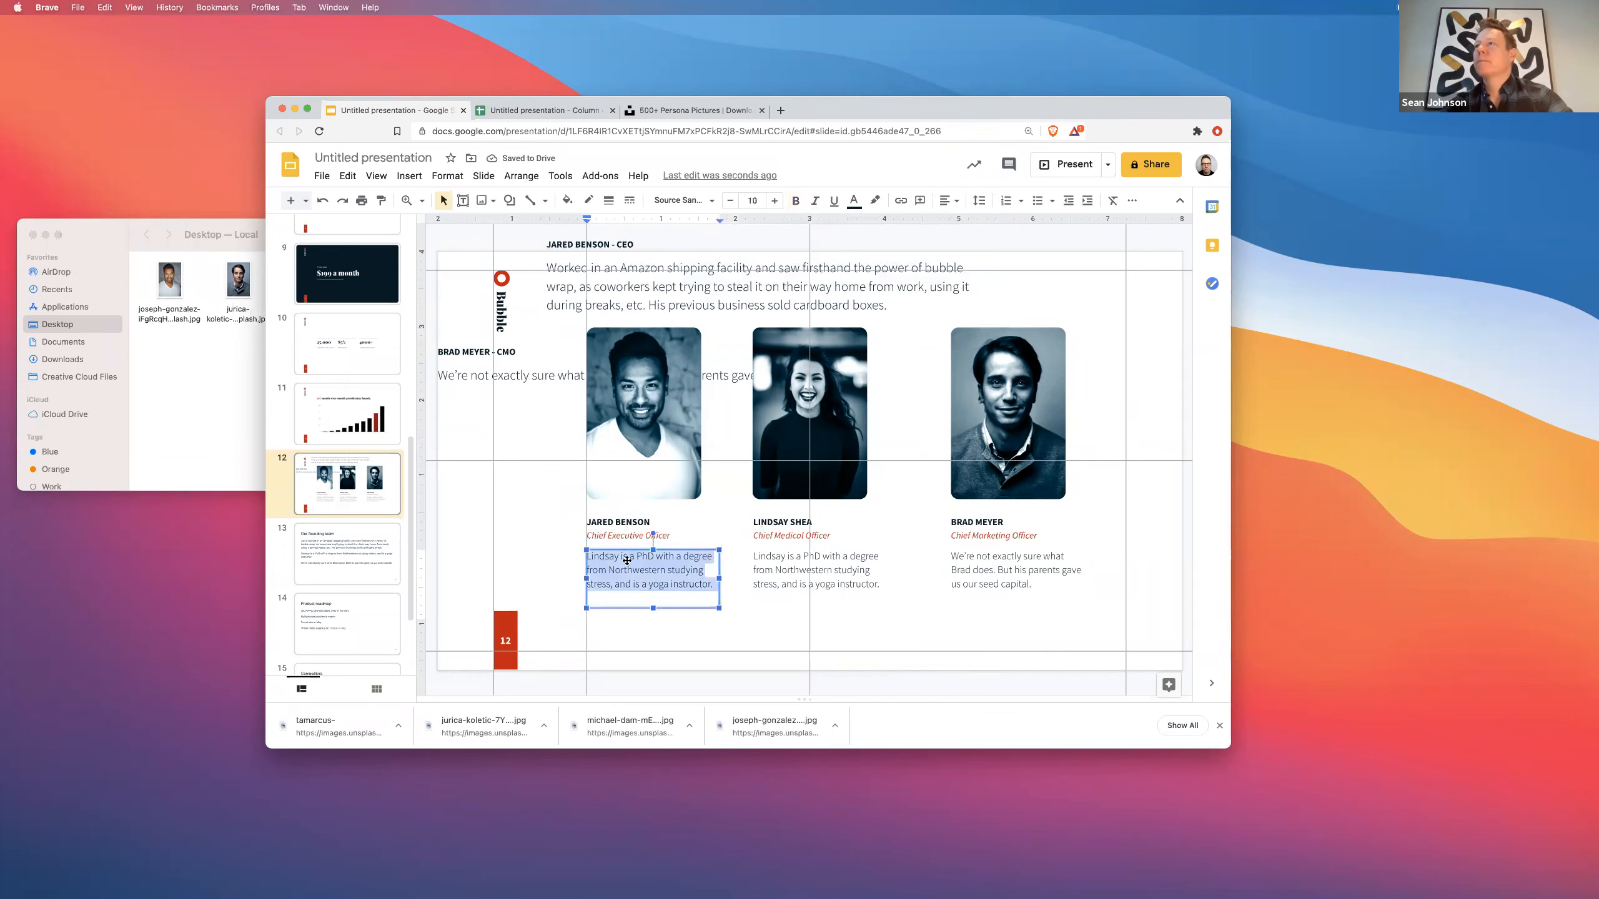
click(93, 7)
click(152, 94)
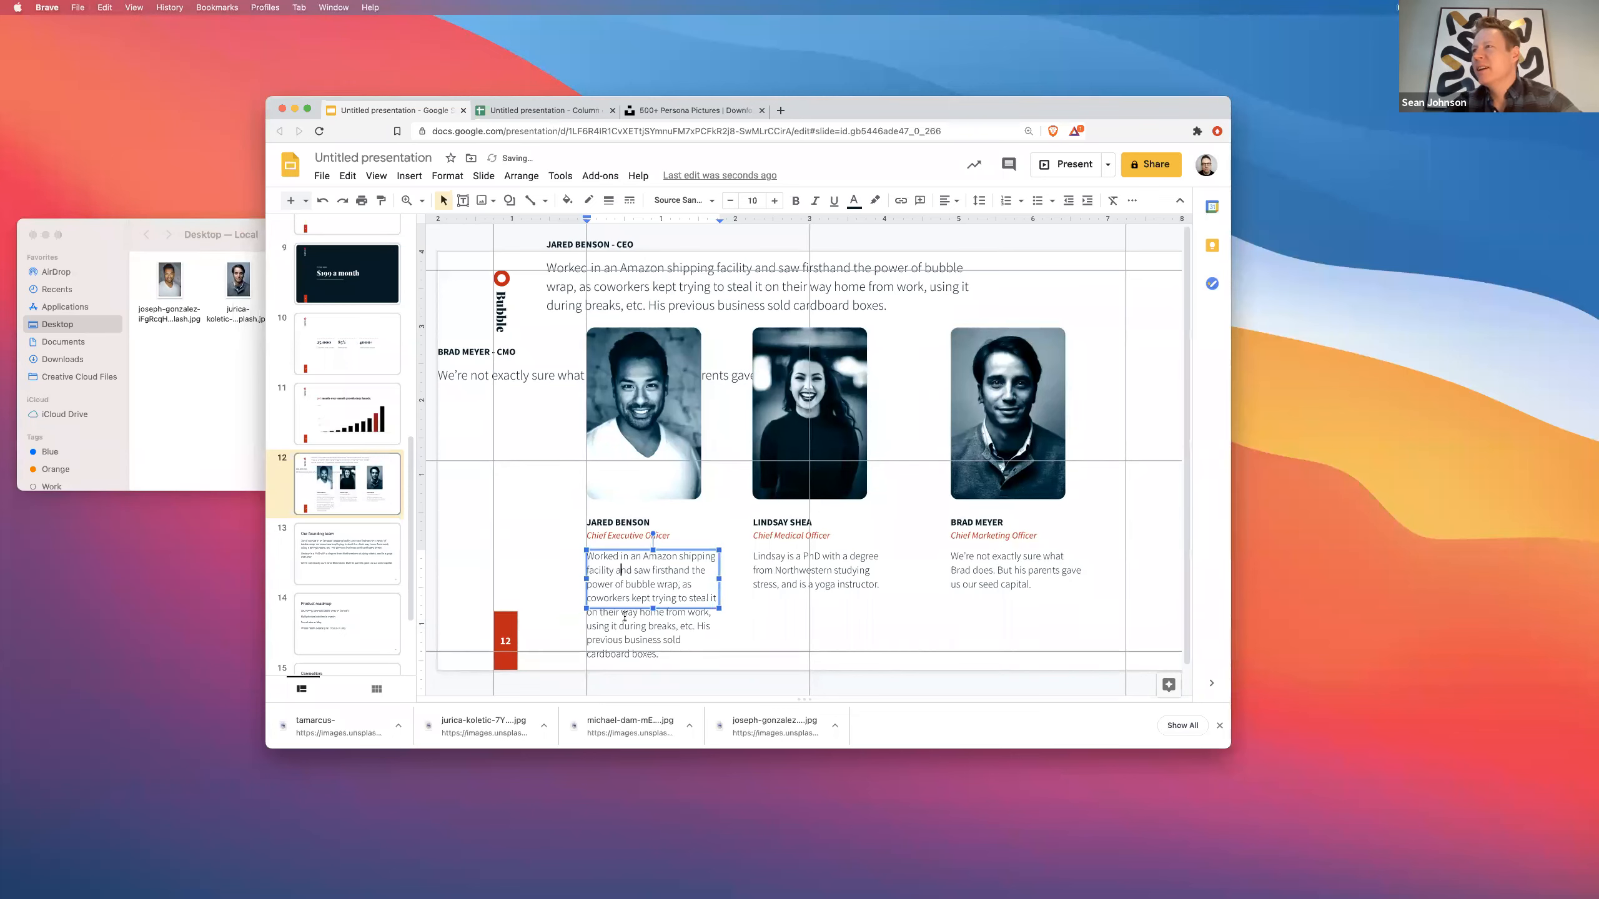
click(691, 626)
drag(698, 625, 697, 649)
key(BackSpace)
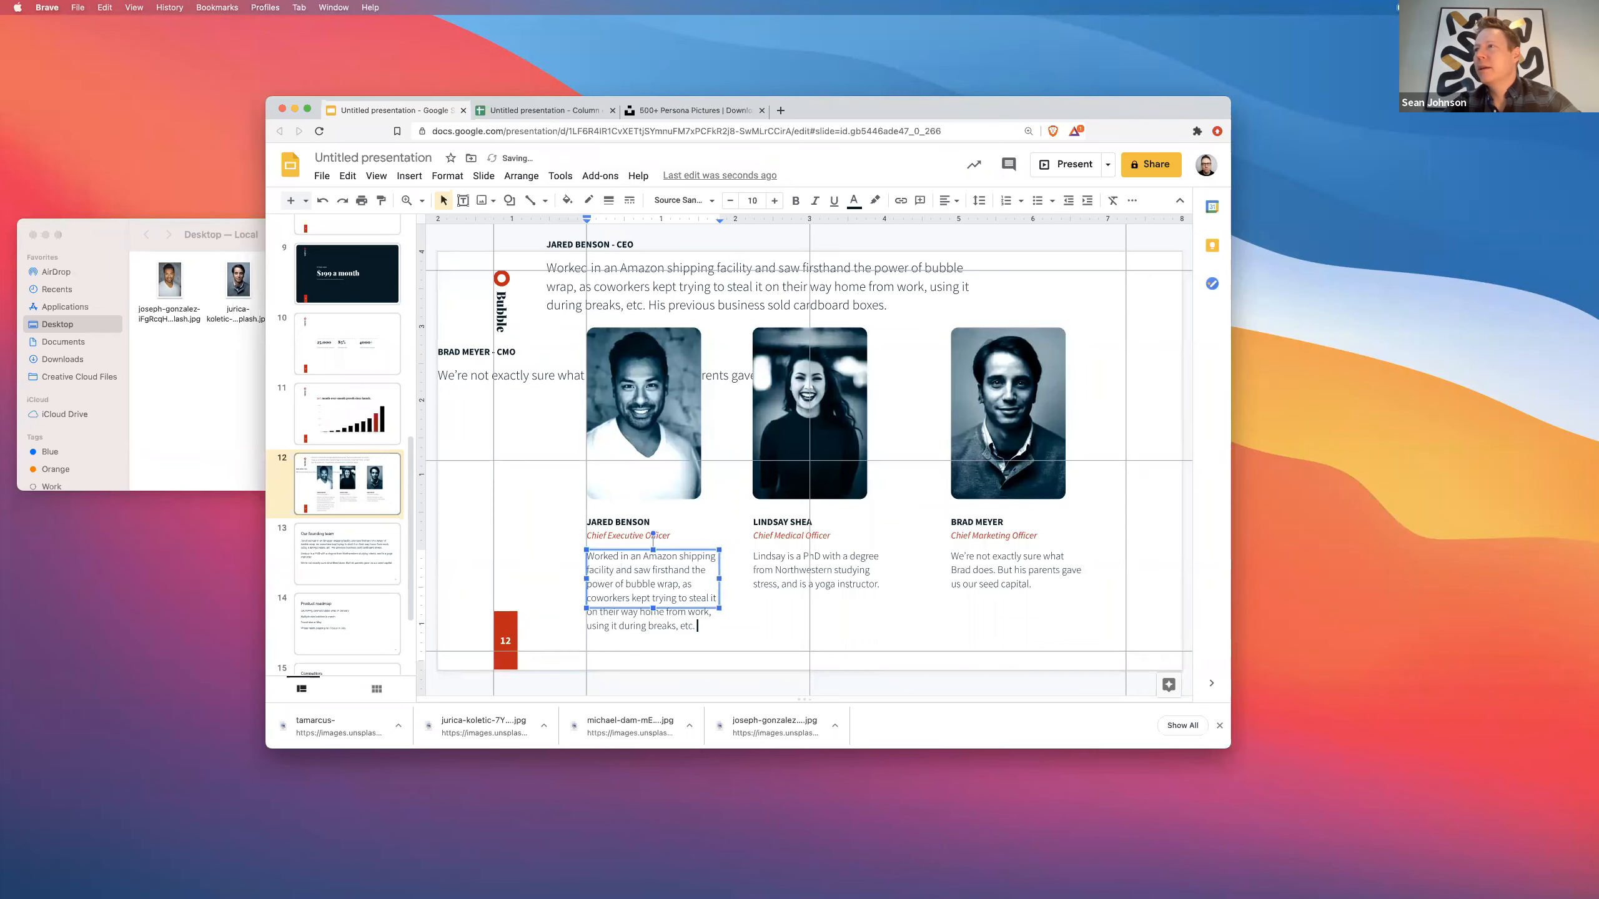
shift+click(680, 584)
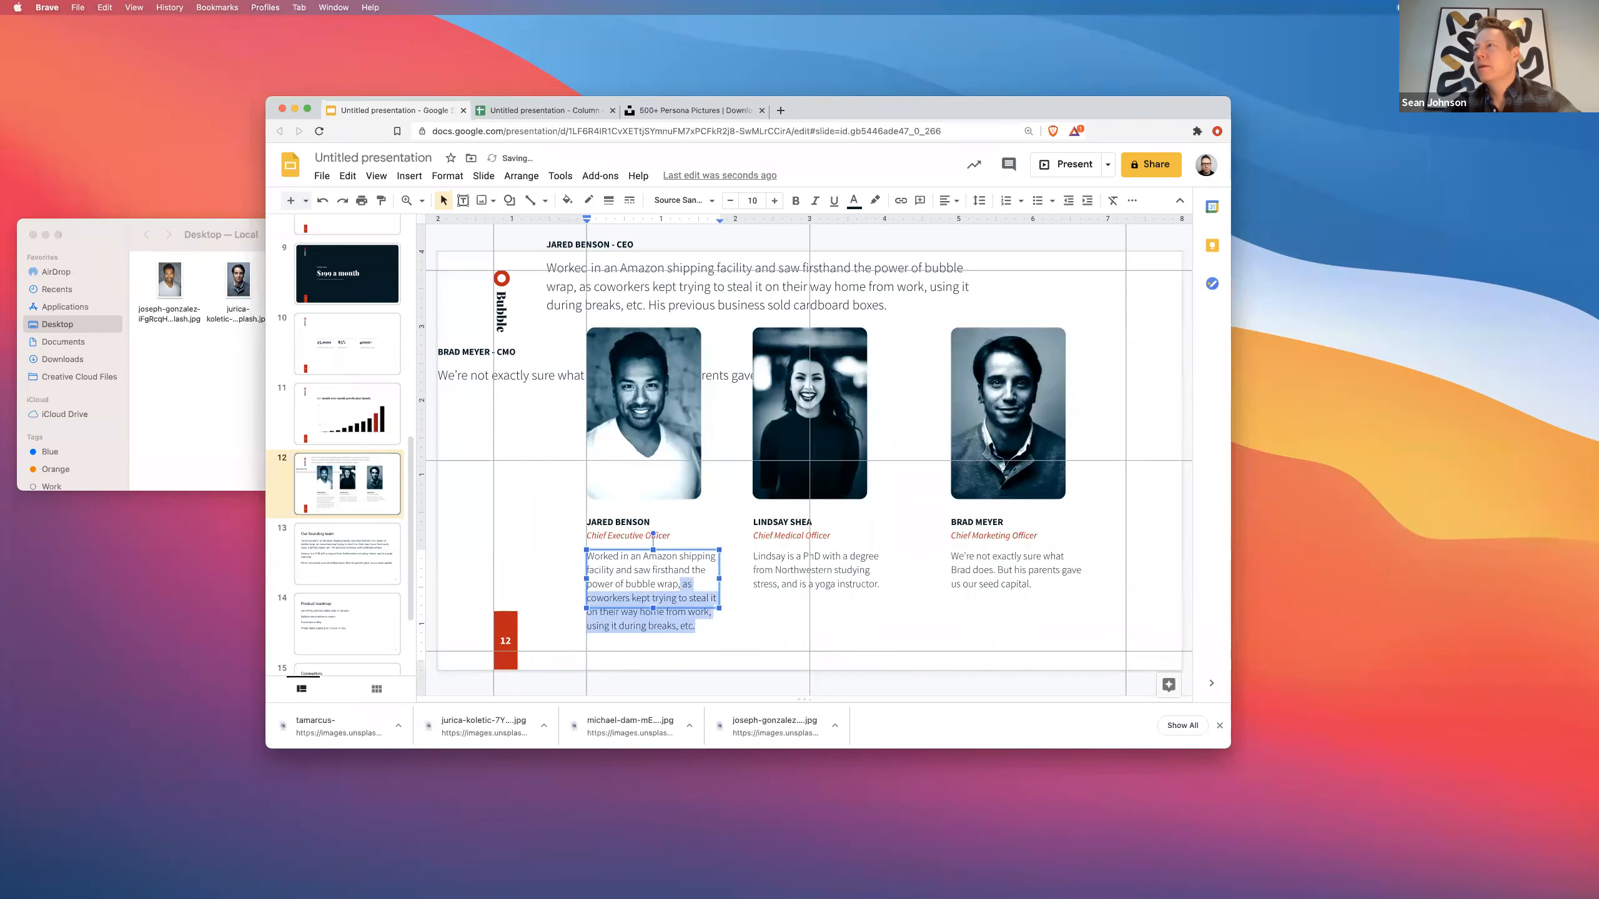
key(BackSpace)
key(BackSpace)
text(.)
click(544, 548)
- Delete the four leftover text boxes at the top of the slide
click(488, 353)
shift+click(497, 376)
shift+click(621, 269)
shift+click(619, 249)
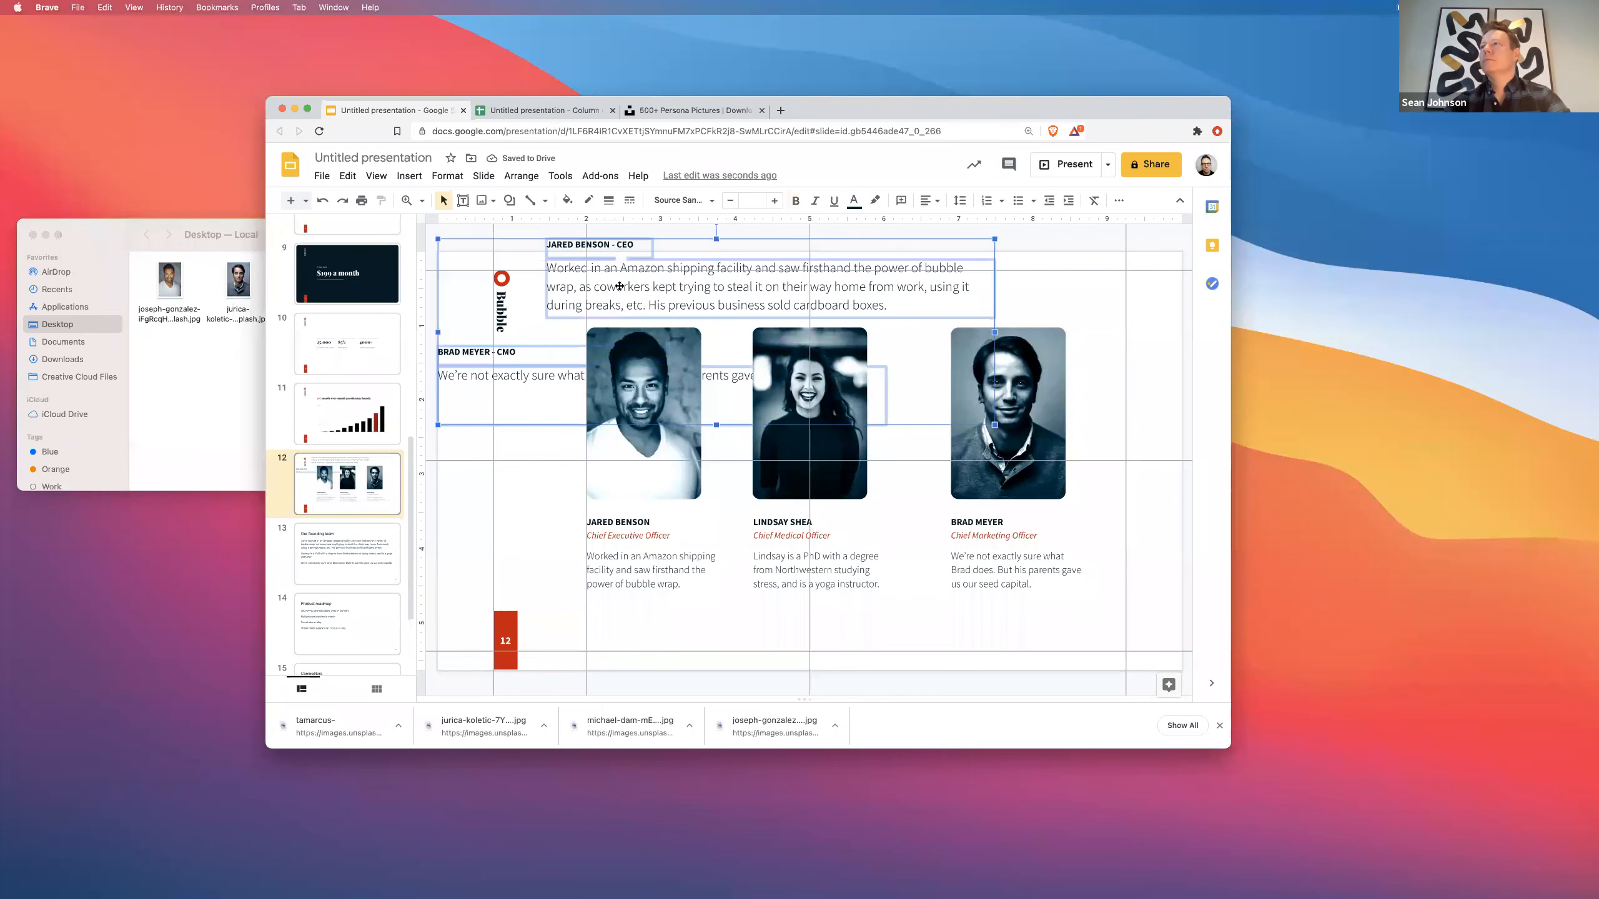
key(Delete)
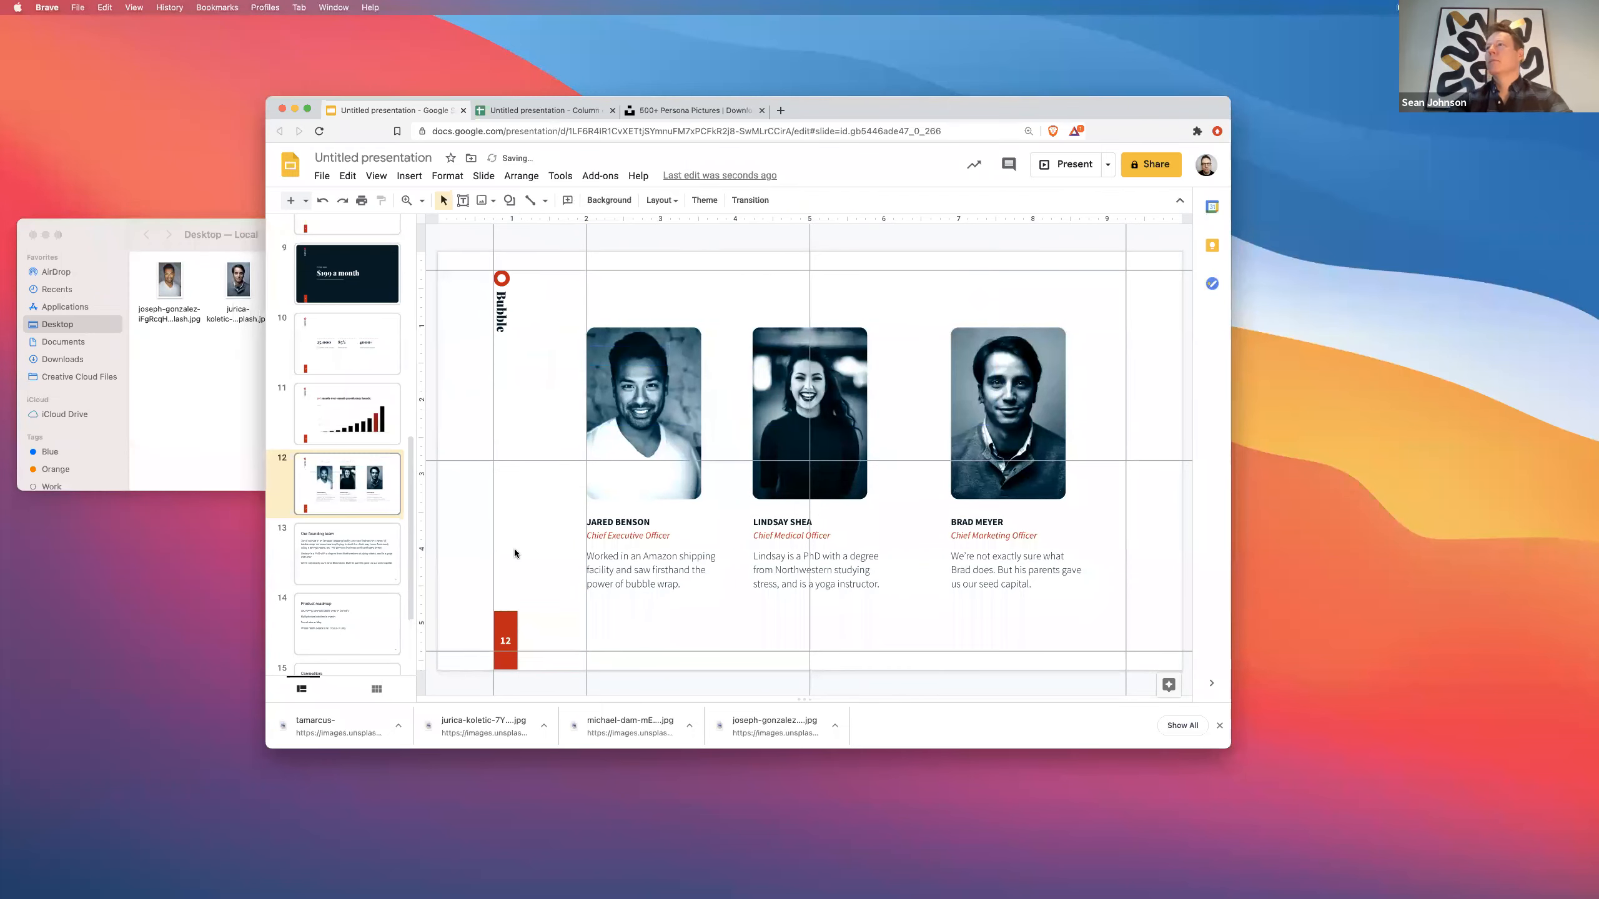
- Preview the team slide full screen, then return to it in the filmstrip
click(1069, 166)
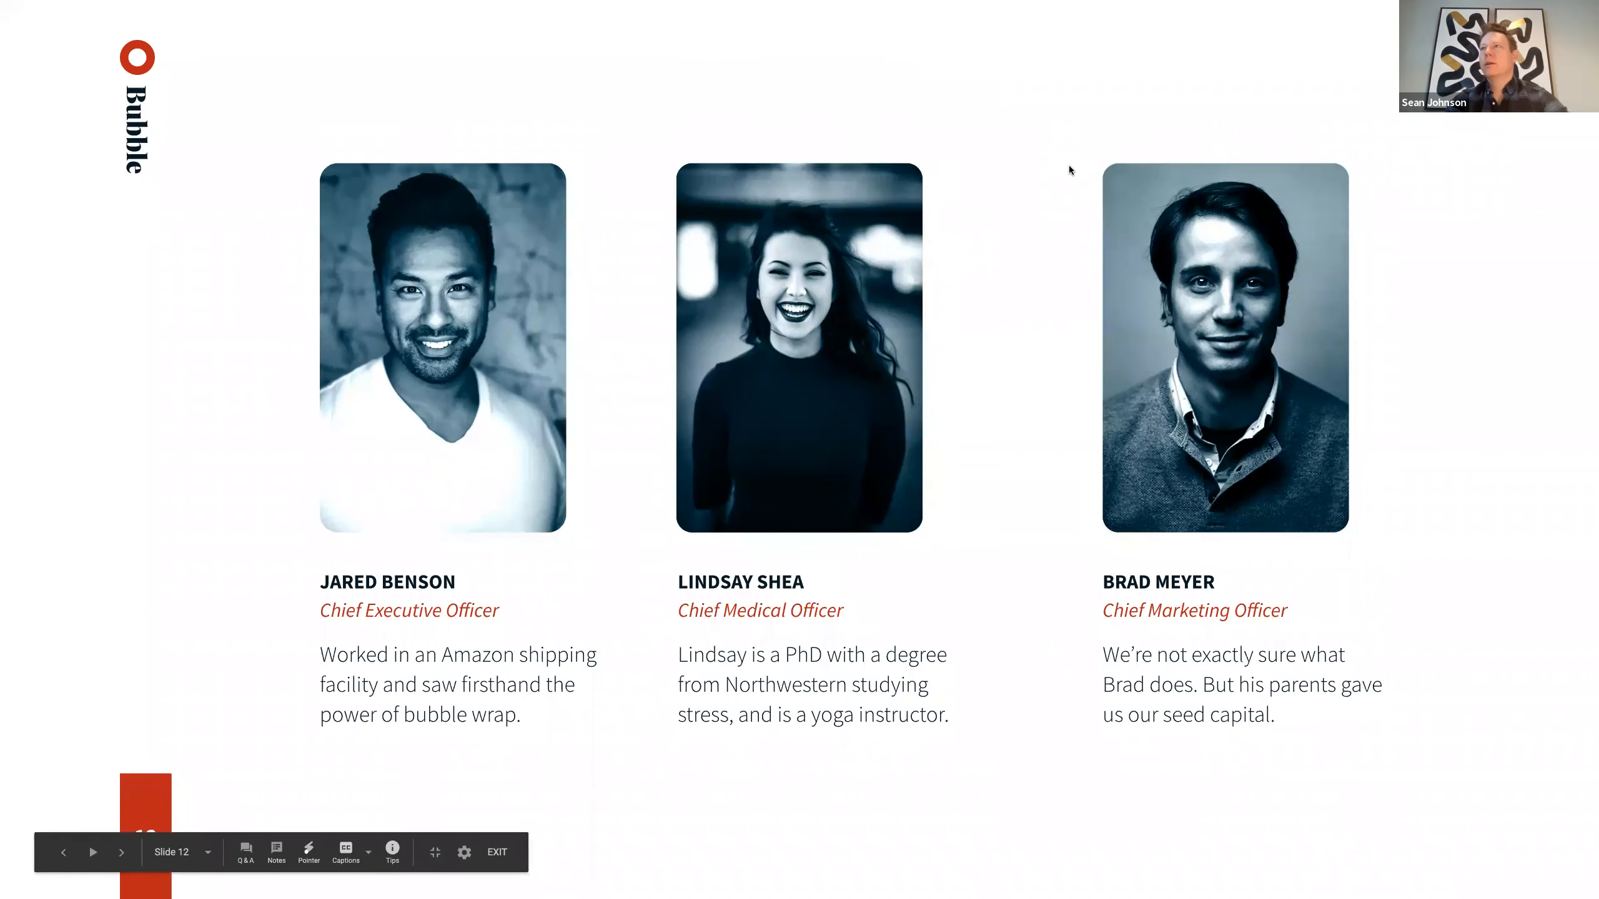
key(Escape)
click(340, 587)
click(340, 624)
scroll(339, 624, down, 5)
- Delete the Our founding team, Competitors and Our ask slides and review the remaining slides
click(341, 541)
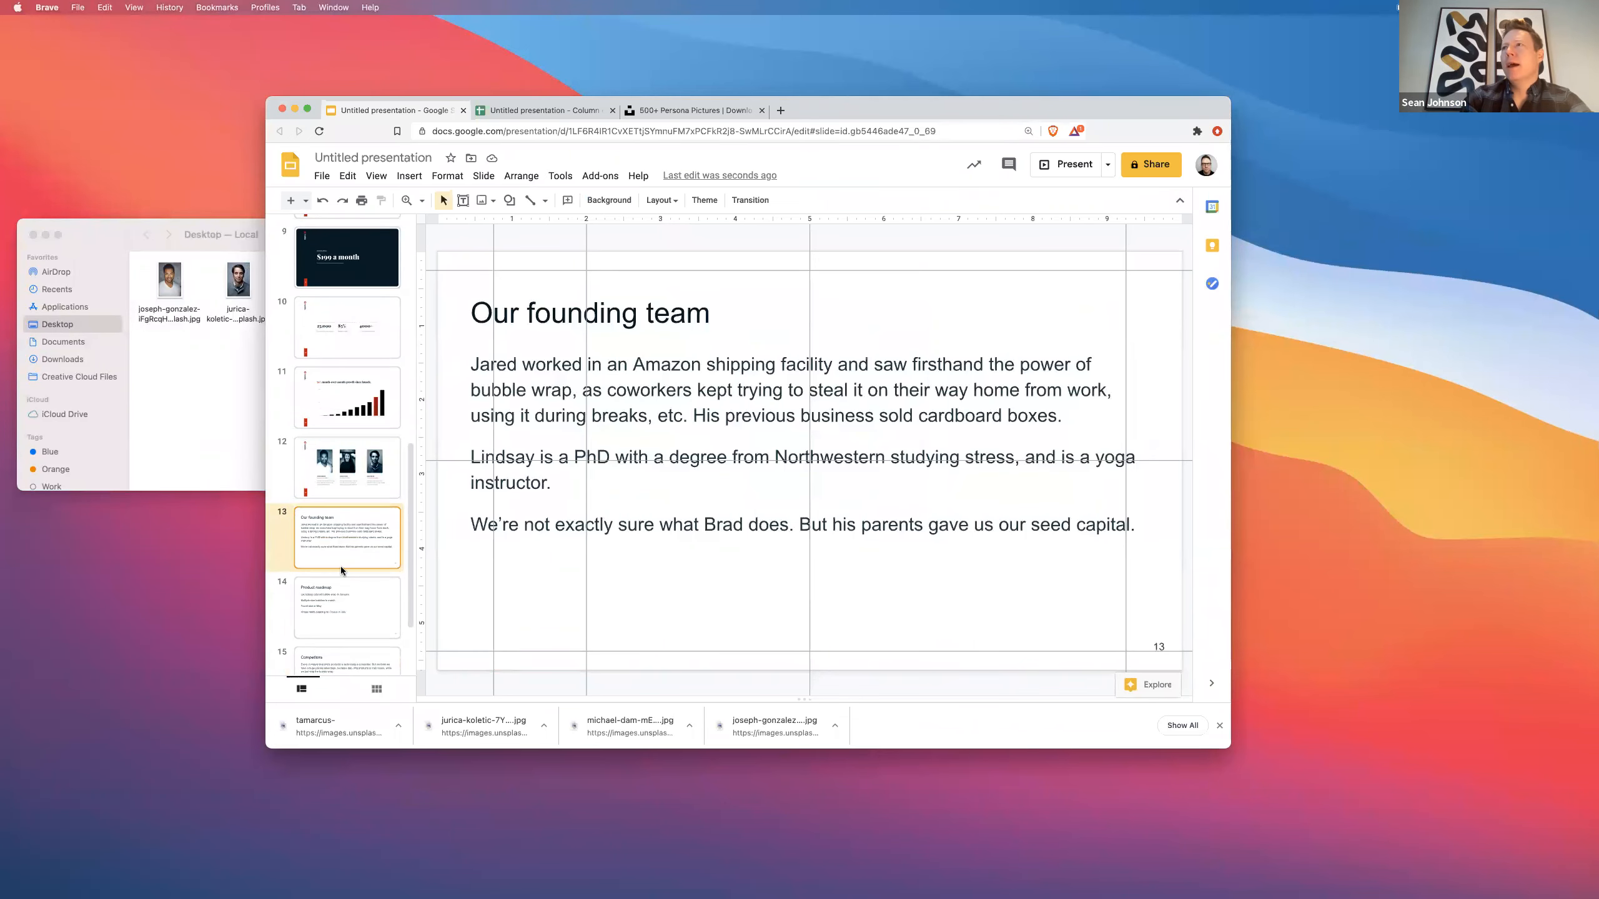
key(Delete)
click(345, 619)
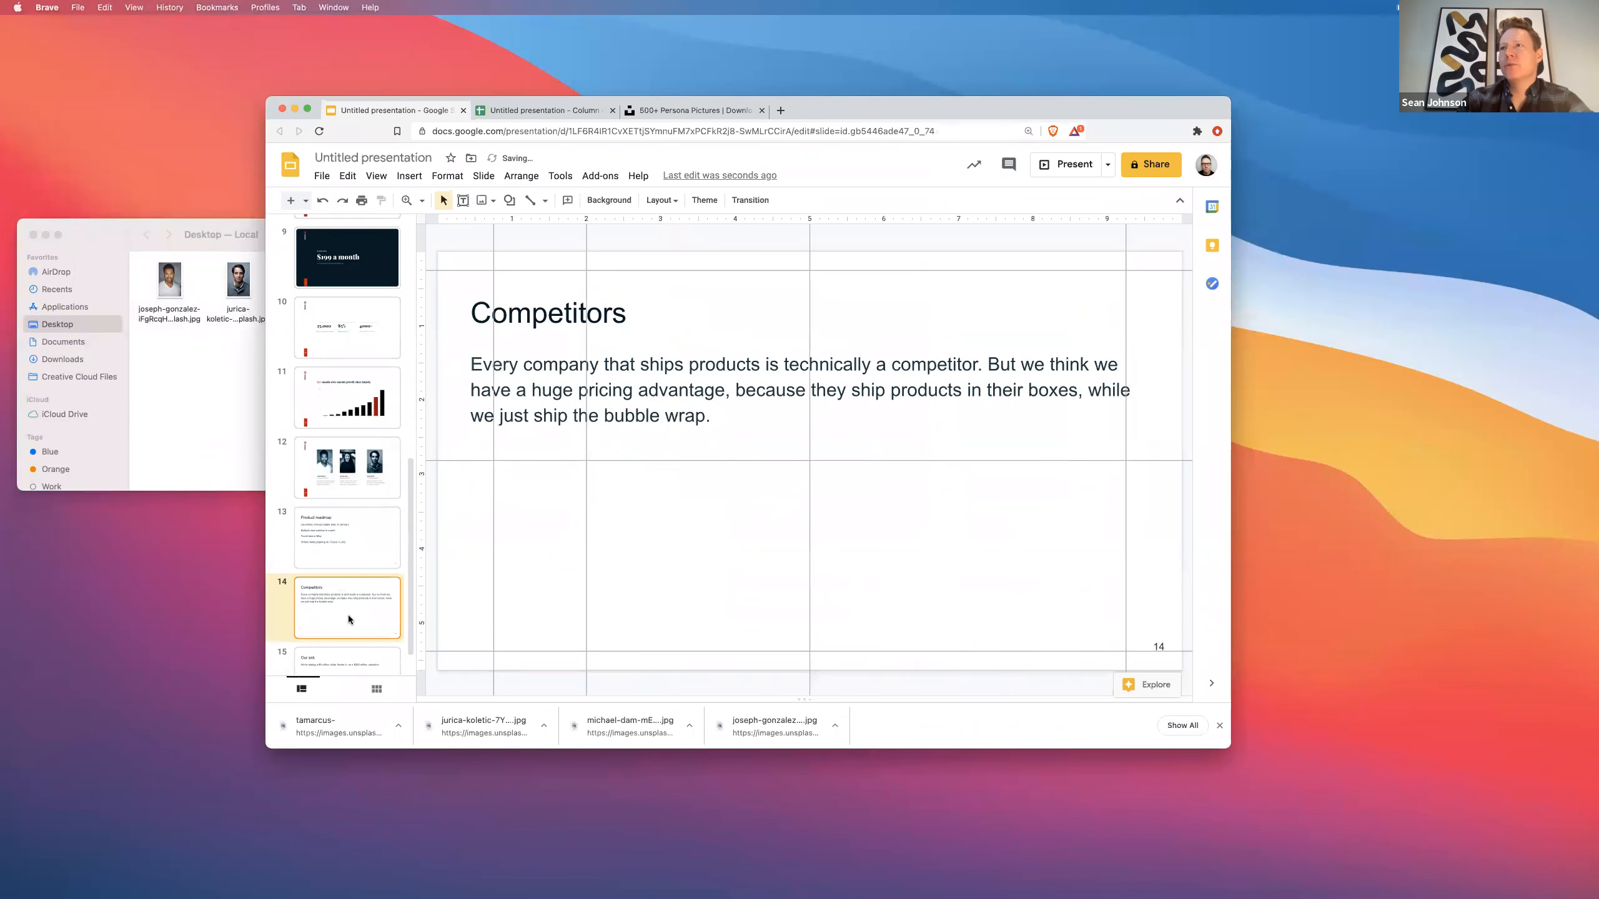
scroll(347, 614, down, 1)
shift+click(348, 616)
key(Delete)
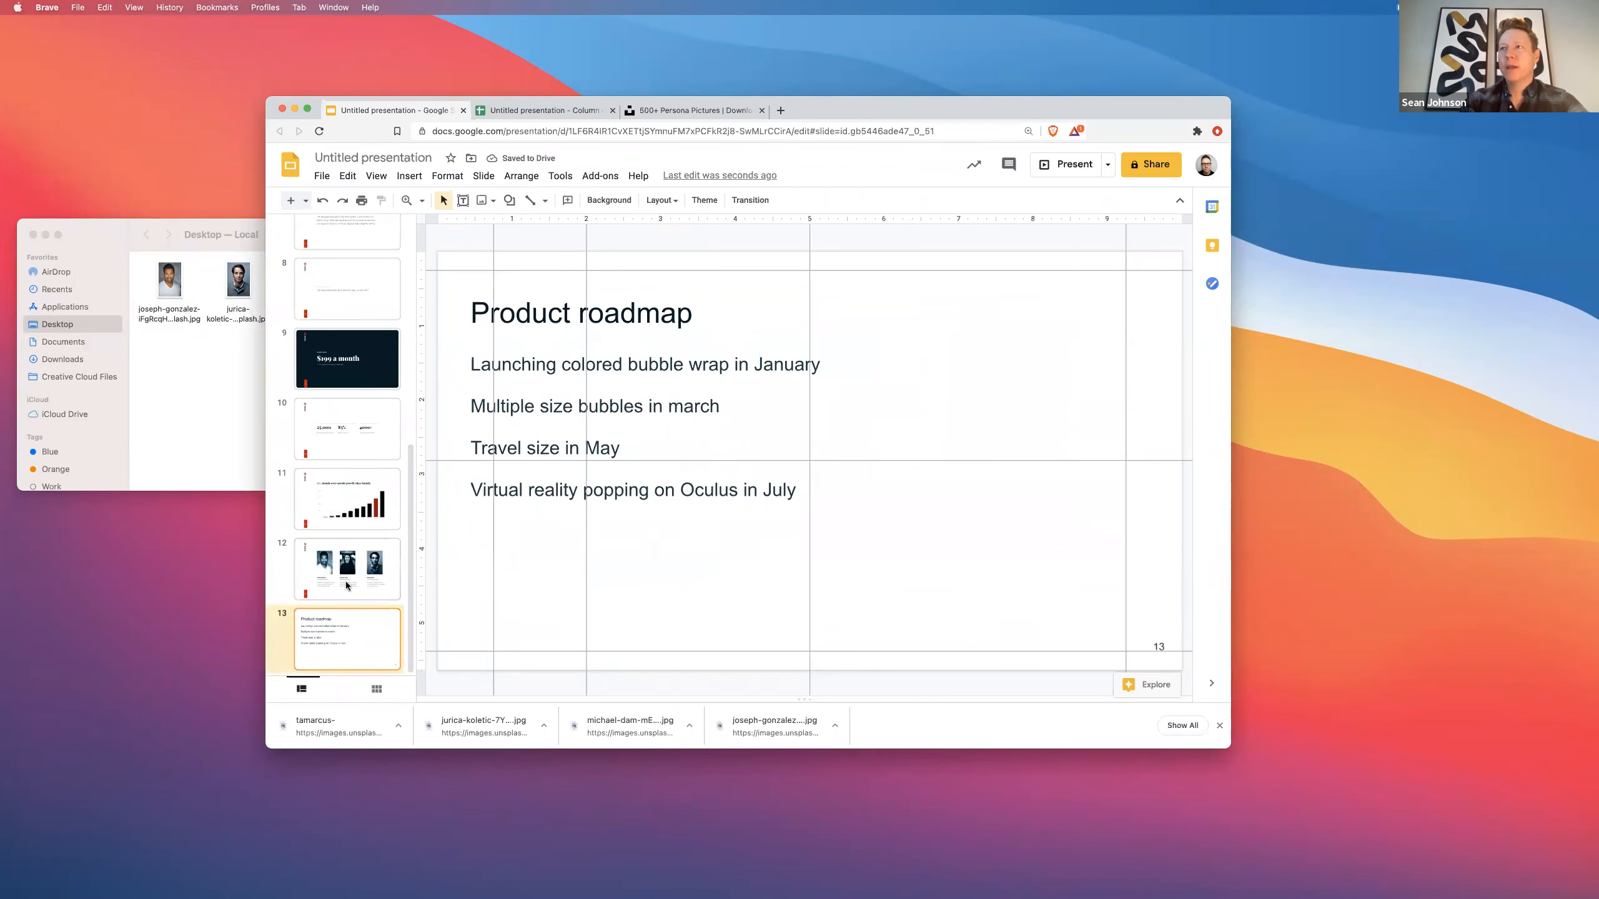
click(346, 585)
click(344, 442)
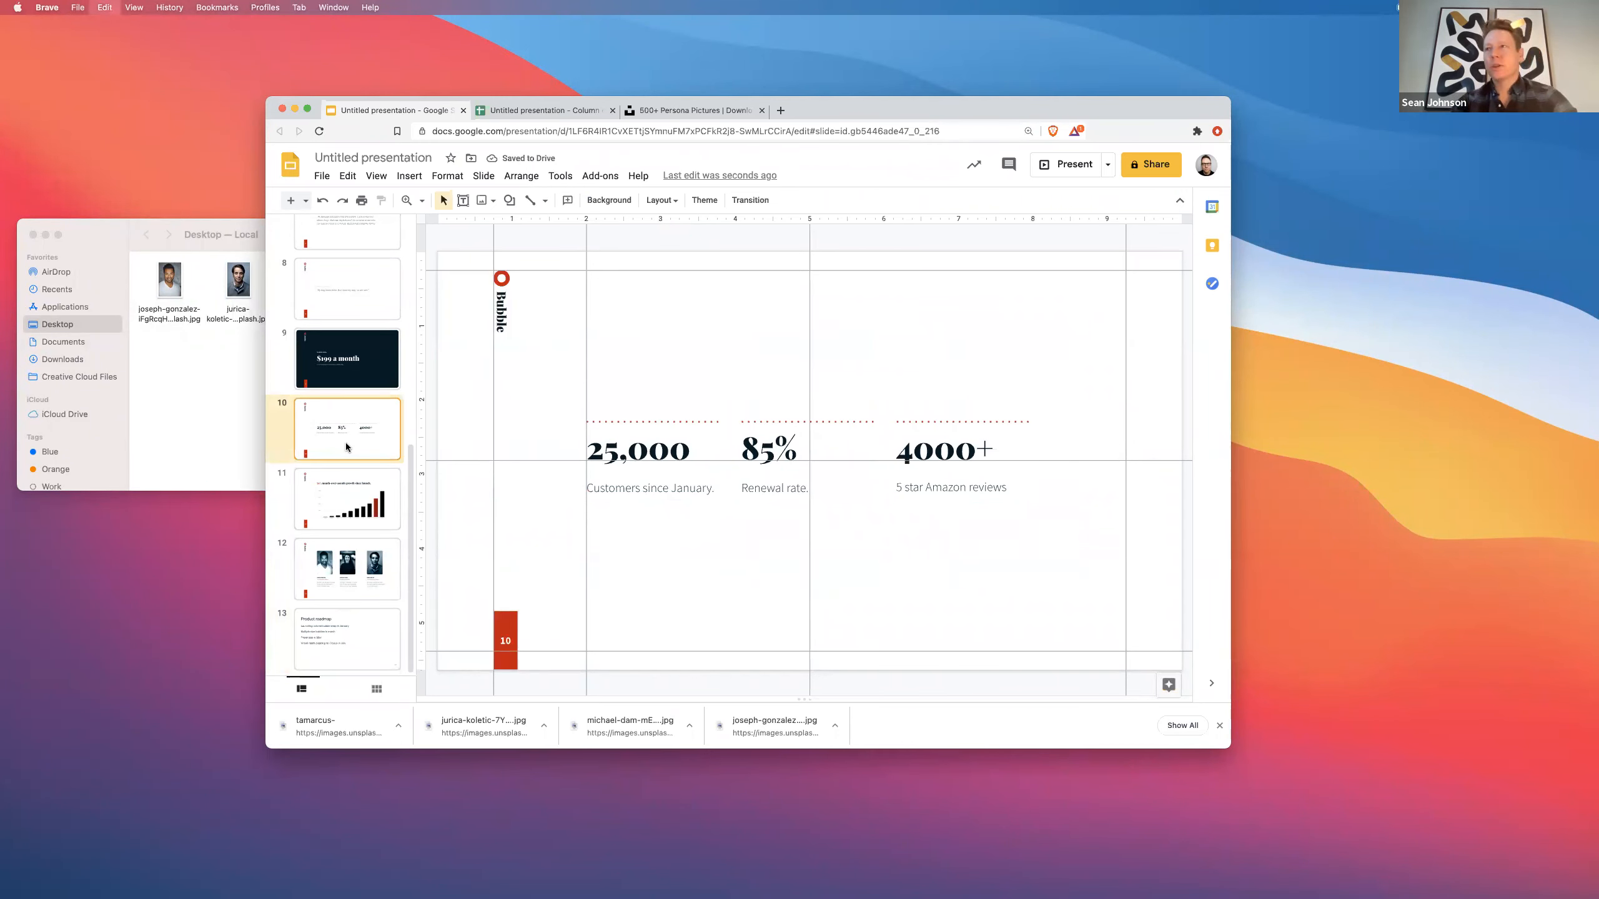
click(354, 569)
- Paste a copy of the $199 a month slide after slide 12, relabelled PRODUCT ROADMAP
click(370, 378)
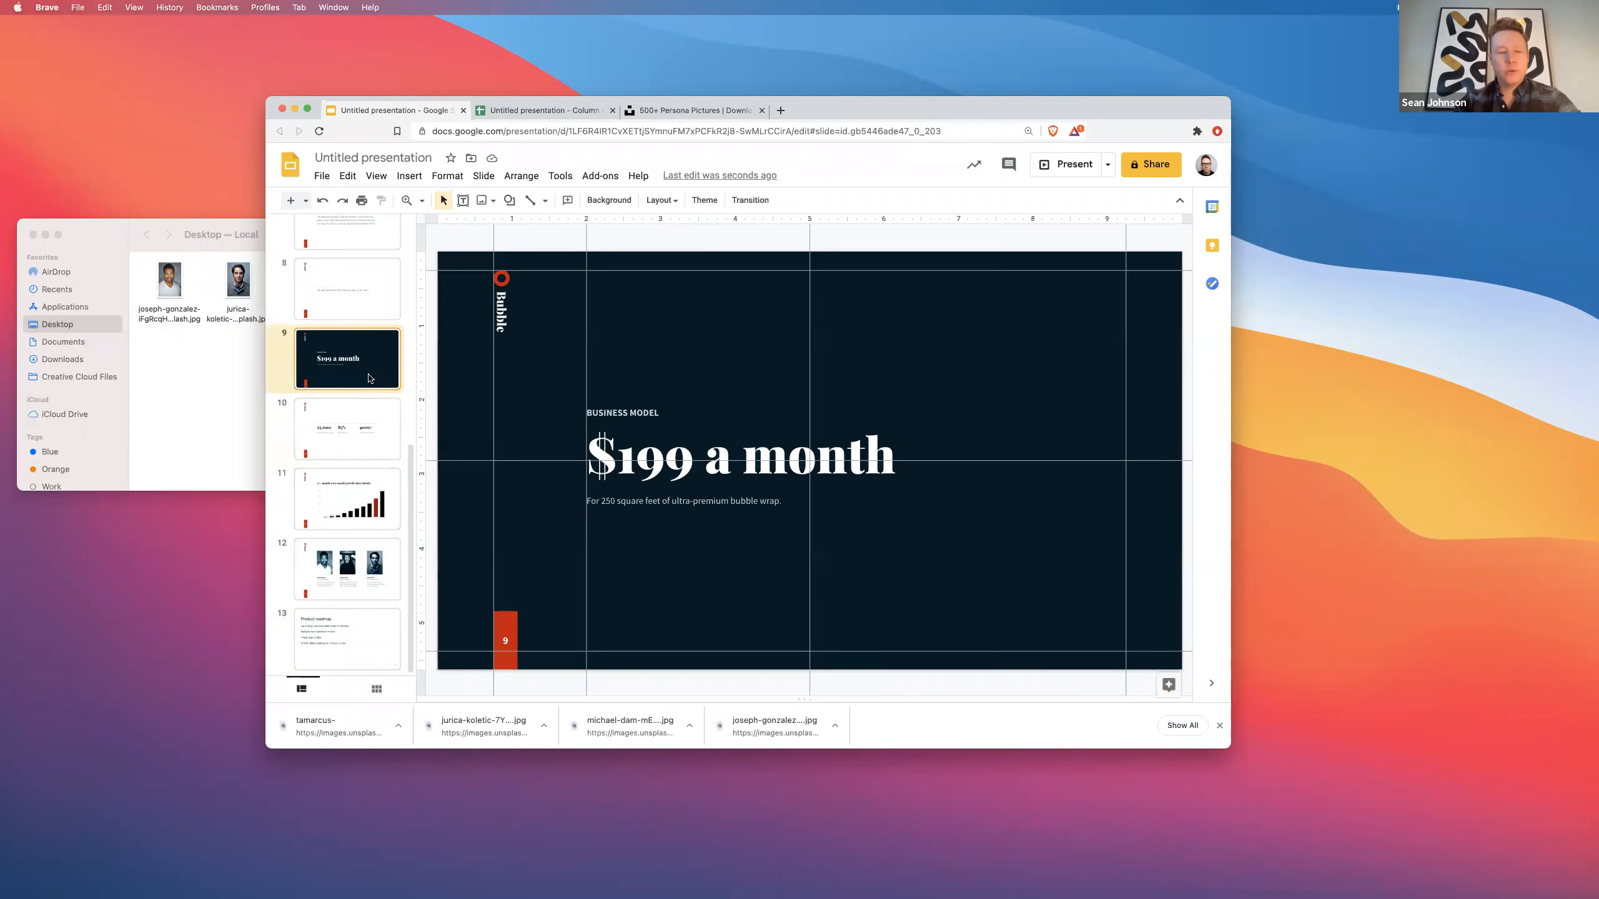
click(347, 585)
key(super+v)
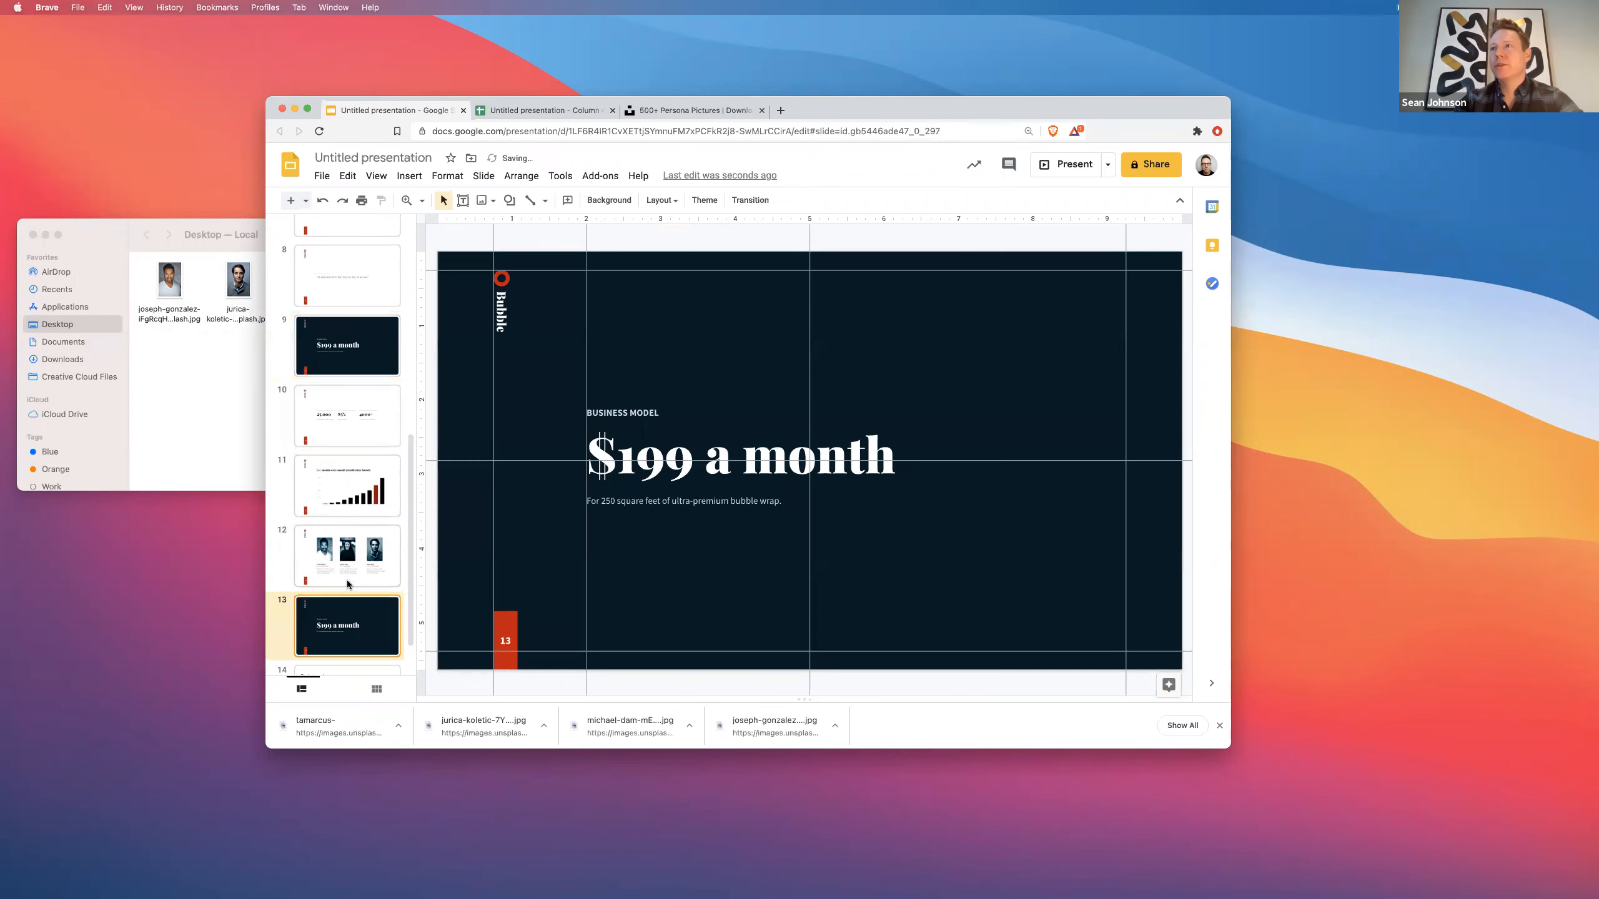
triple_click(622, 406)
text(PRODUCT ROADMAP)
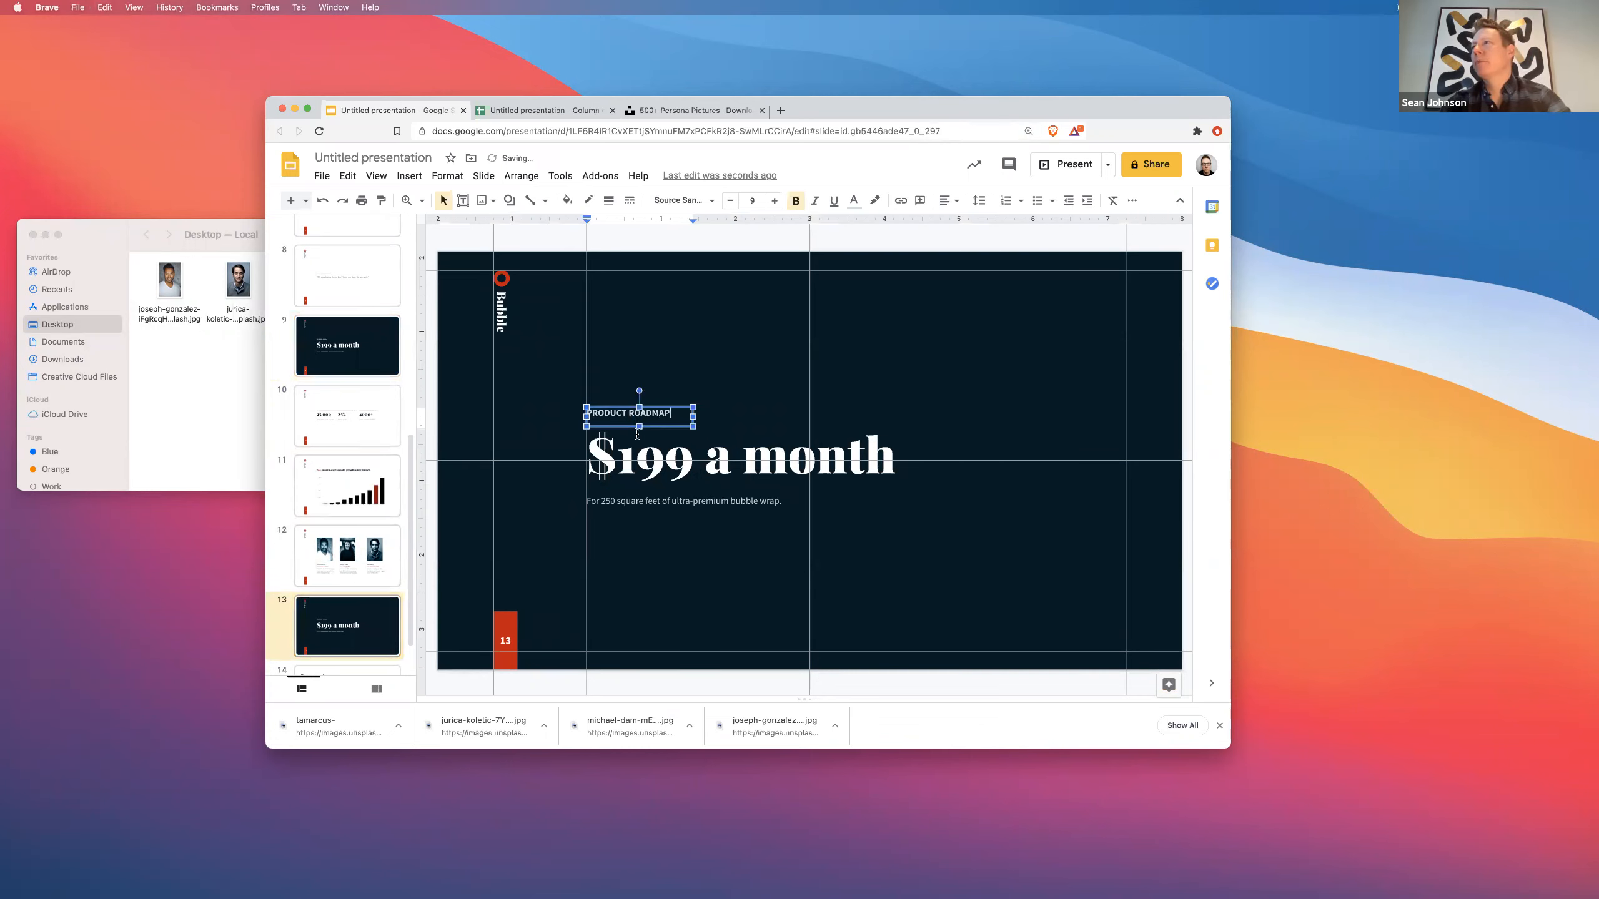
click(636, 435)
- Remove the '$199 a month' title and nudge the subtitle lower on the slide
click(673, 428)
key(Delete)
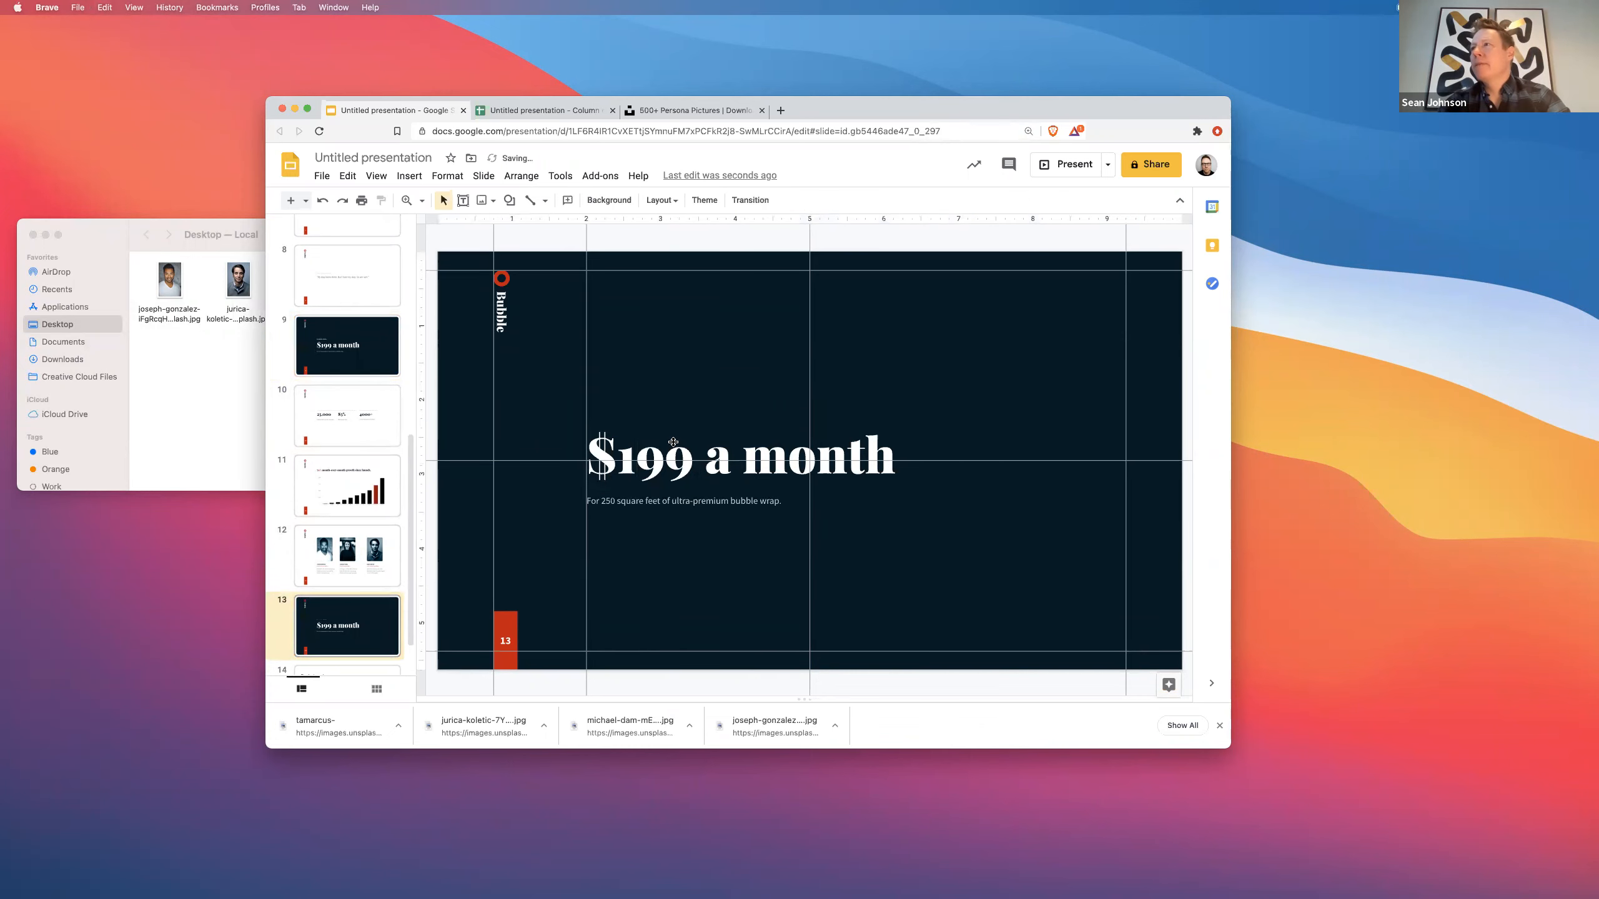
key(super+z)
click(780, 426)
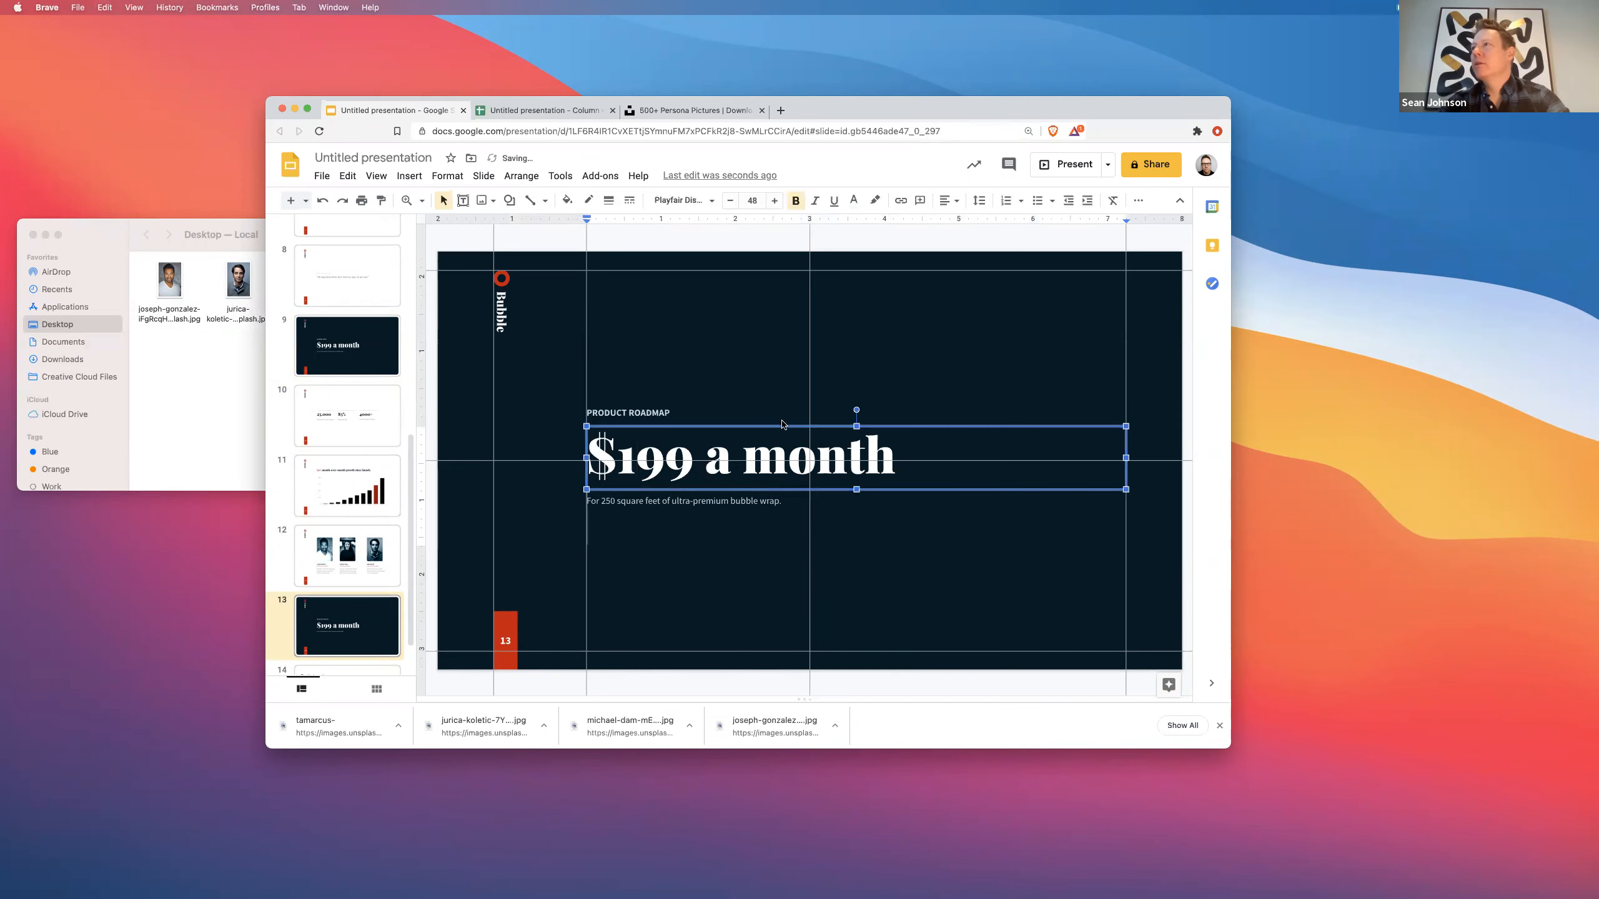
key(BackSpace)
click(773, 425)
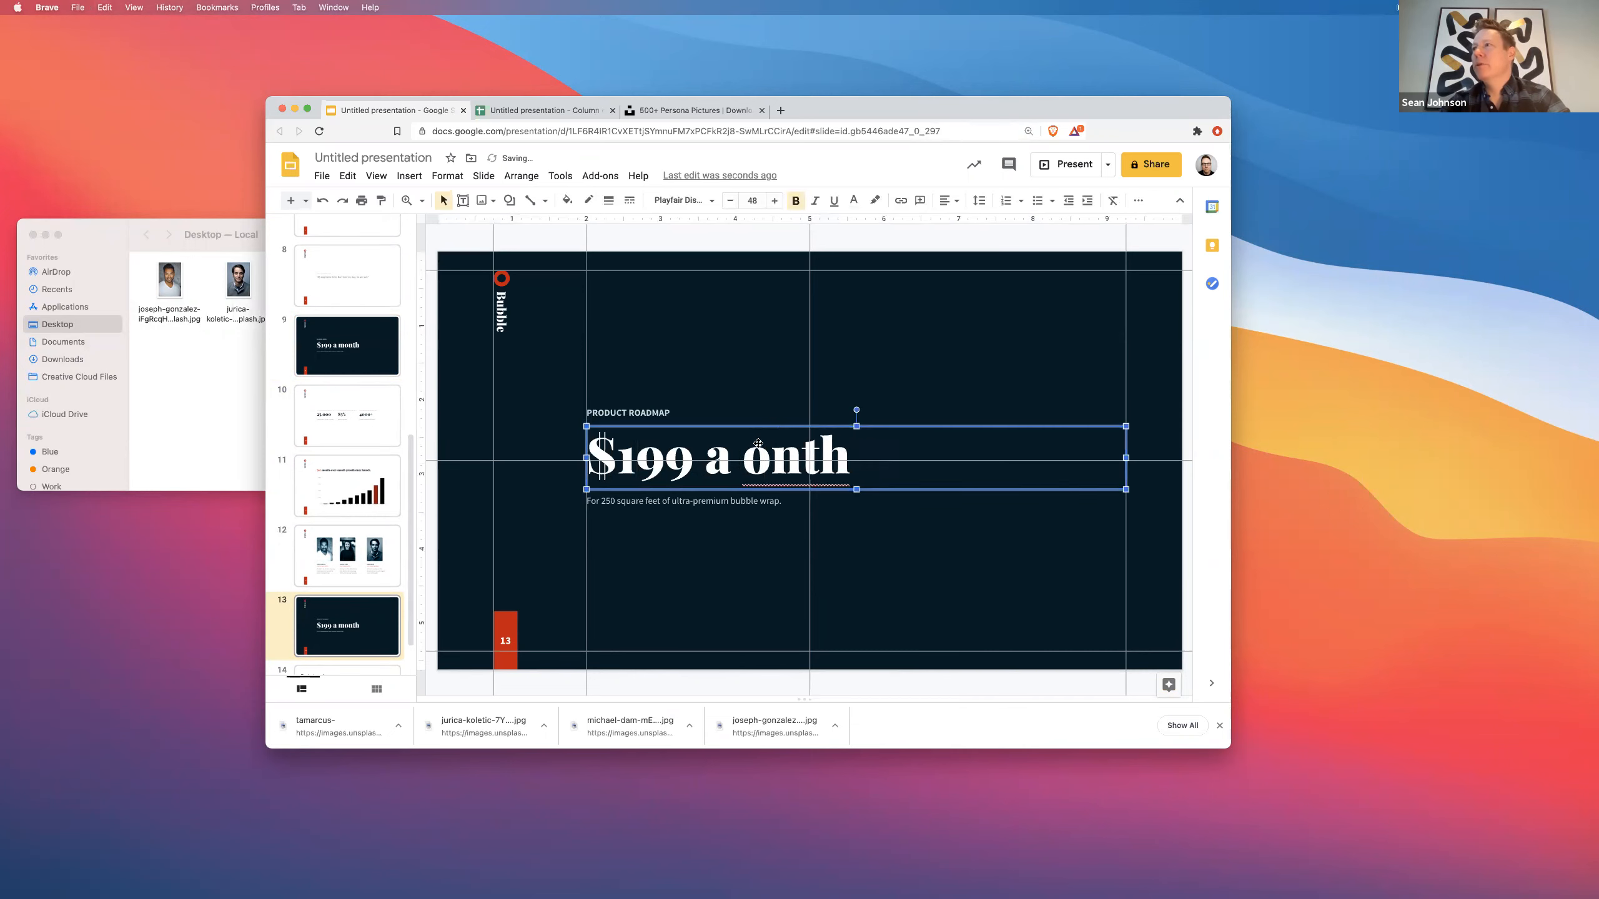
key(Delete)
click(713, 497)
click(686, 496)
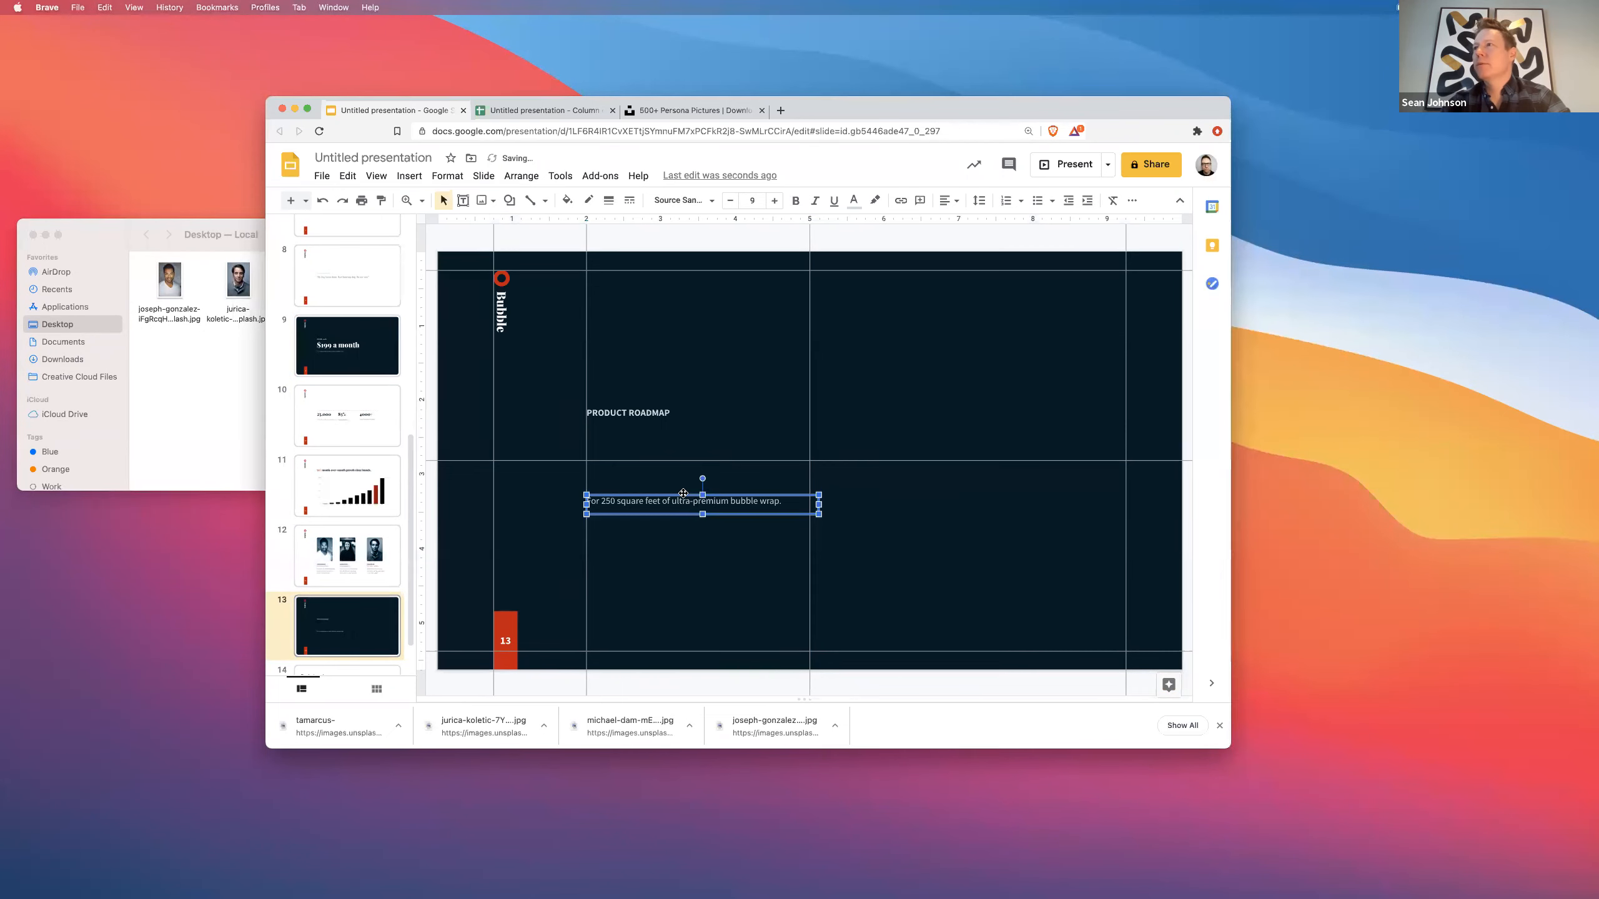
key(Down)
key(Down)
key(Down)
key(Down)
key(Down)
key(Down)
- Copy slide 10's dotted divider line onto the new roadmap slide
click(322, 423)
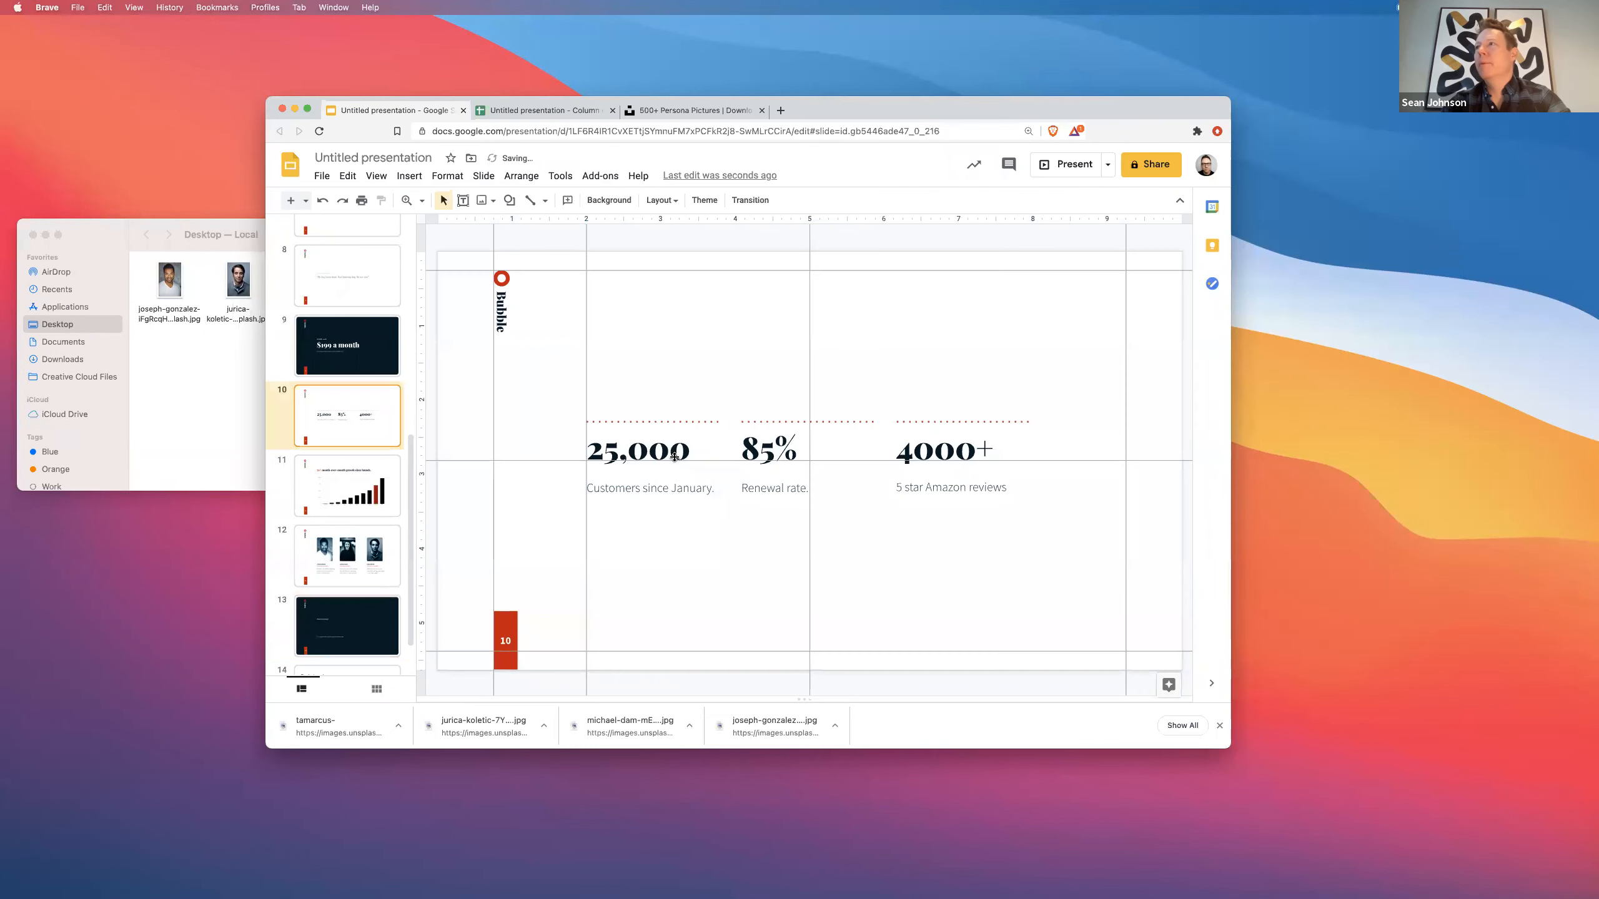
click(696, 421)
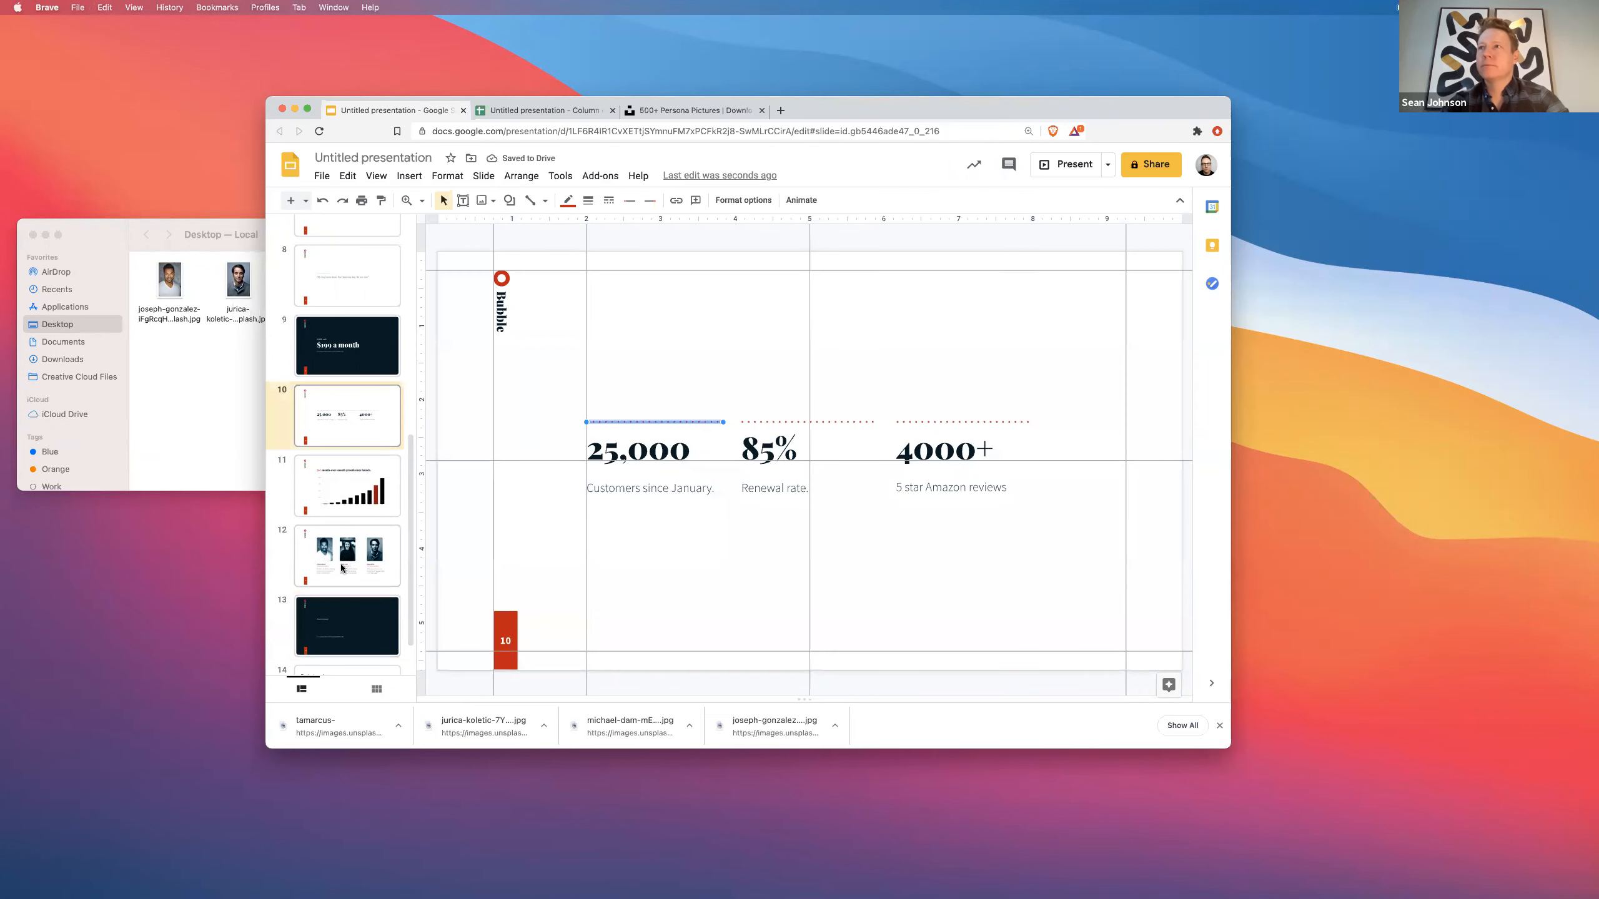
click(324, 633)
key(super+v)
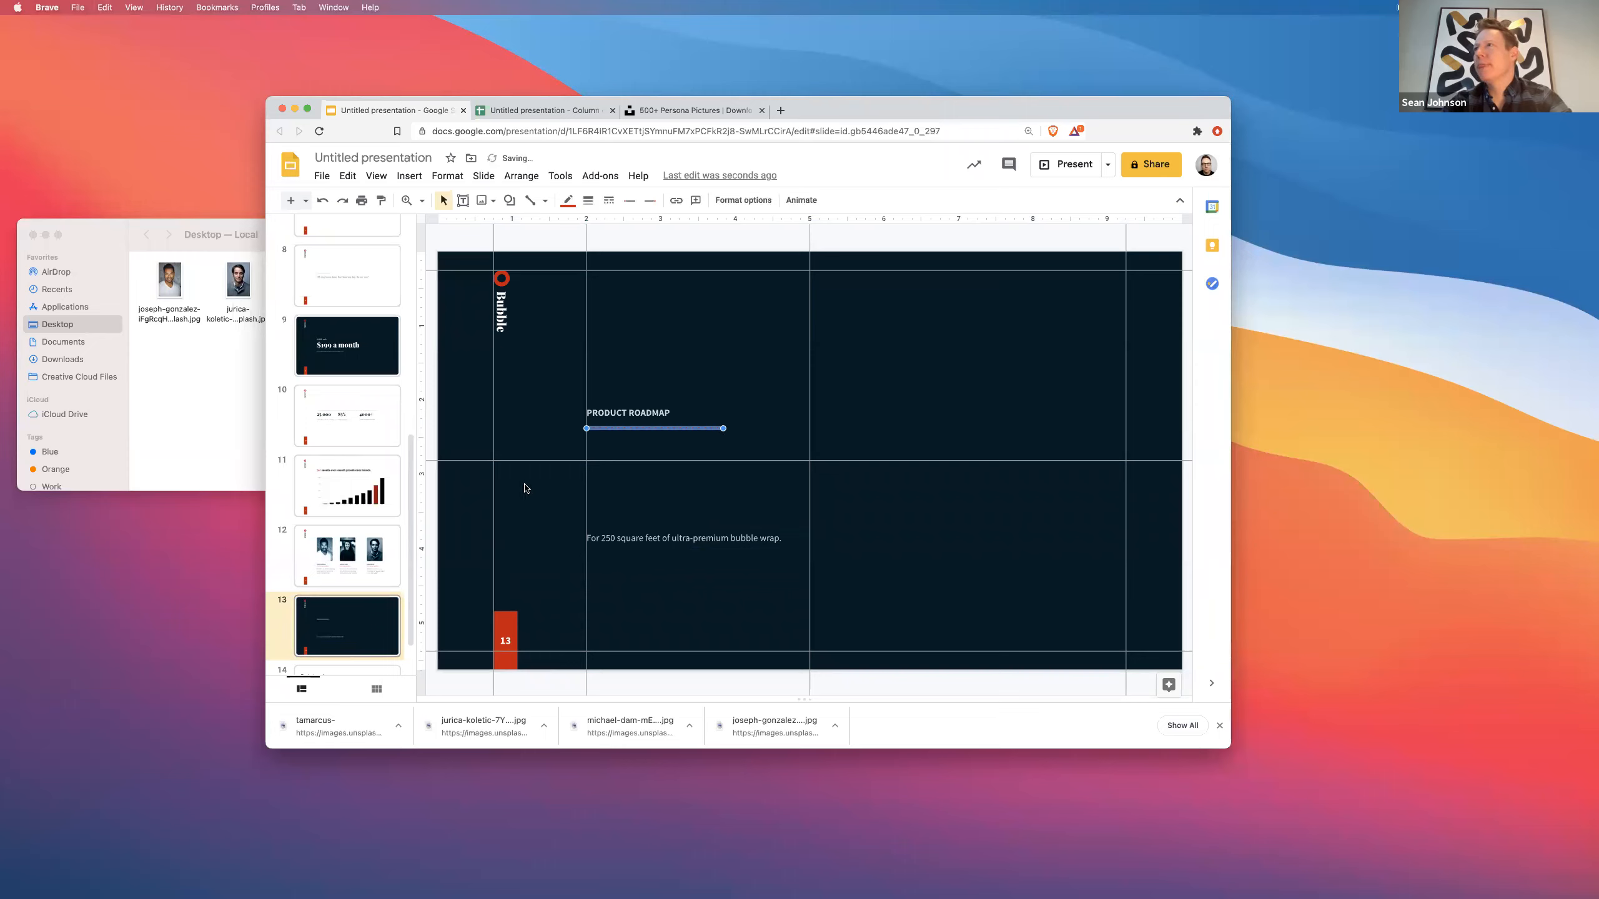
- Stretch the dotted line edge to edge, lower it to mid-slide, and give it a light theme colour
drag(583, 434, 535, 429)
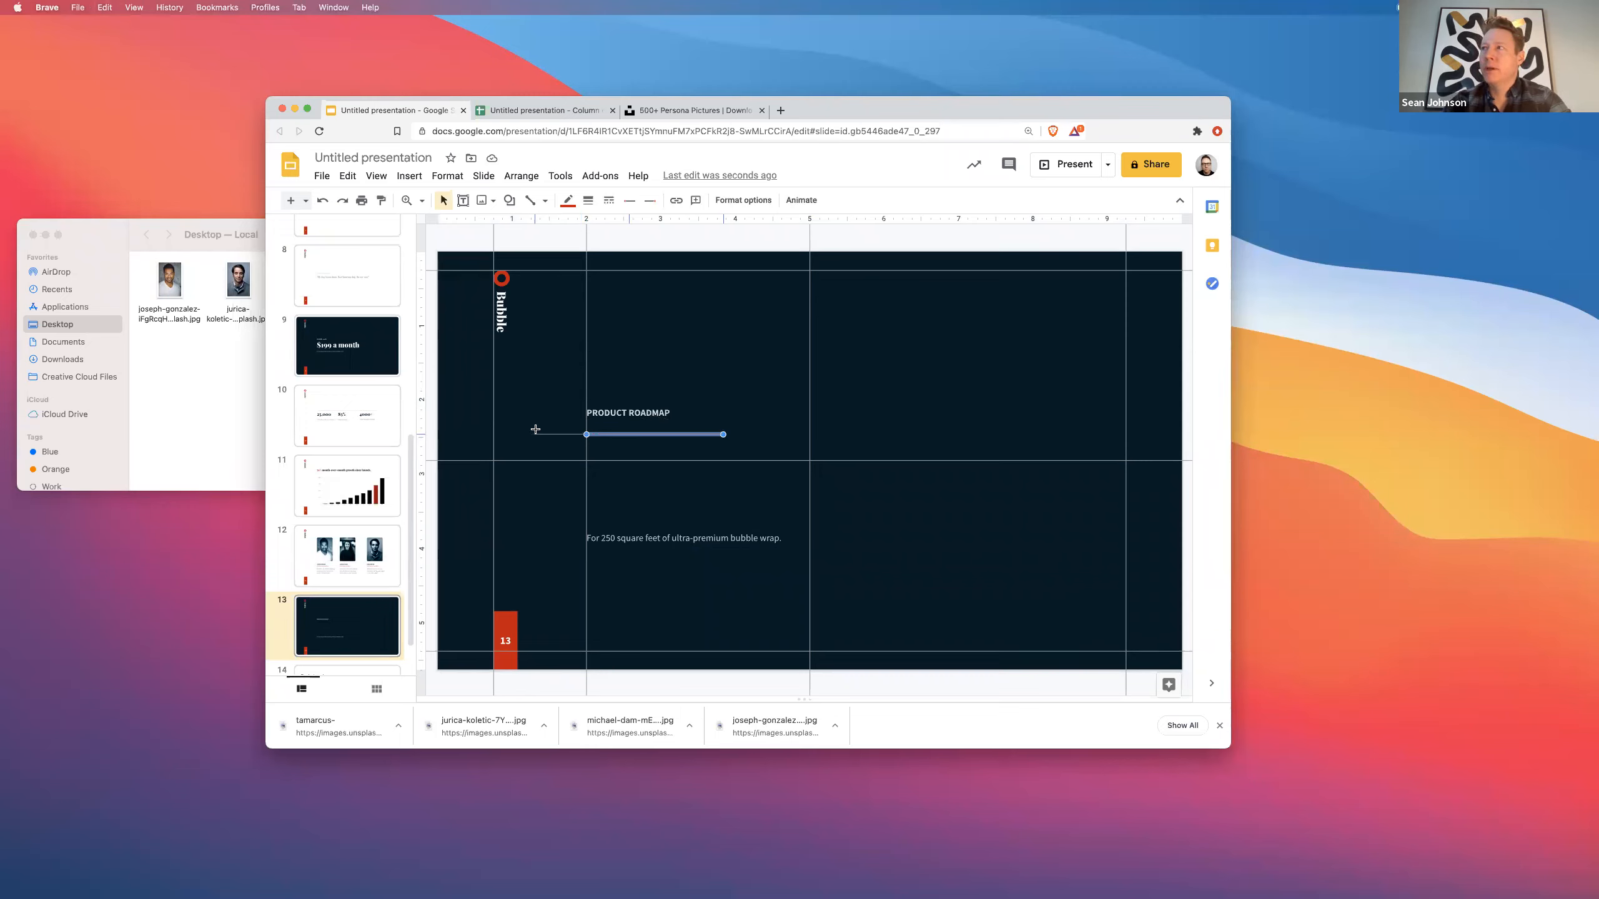
drag(437, 419, 437, 420)
drag(724, 432, 1183, 435)
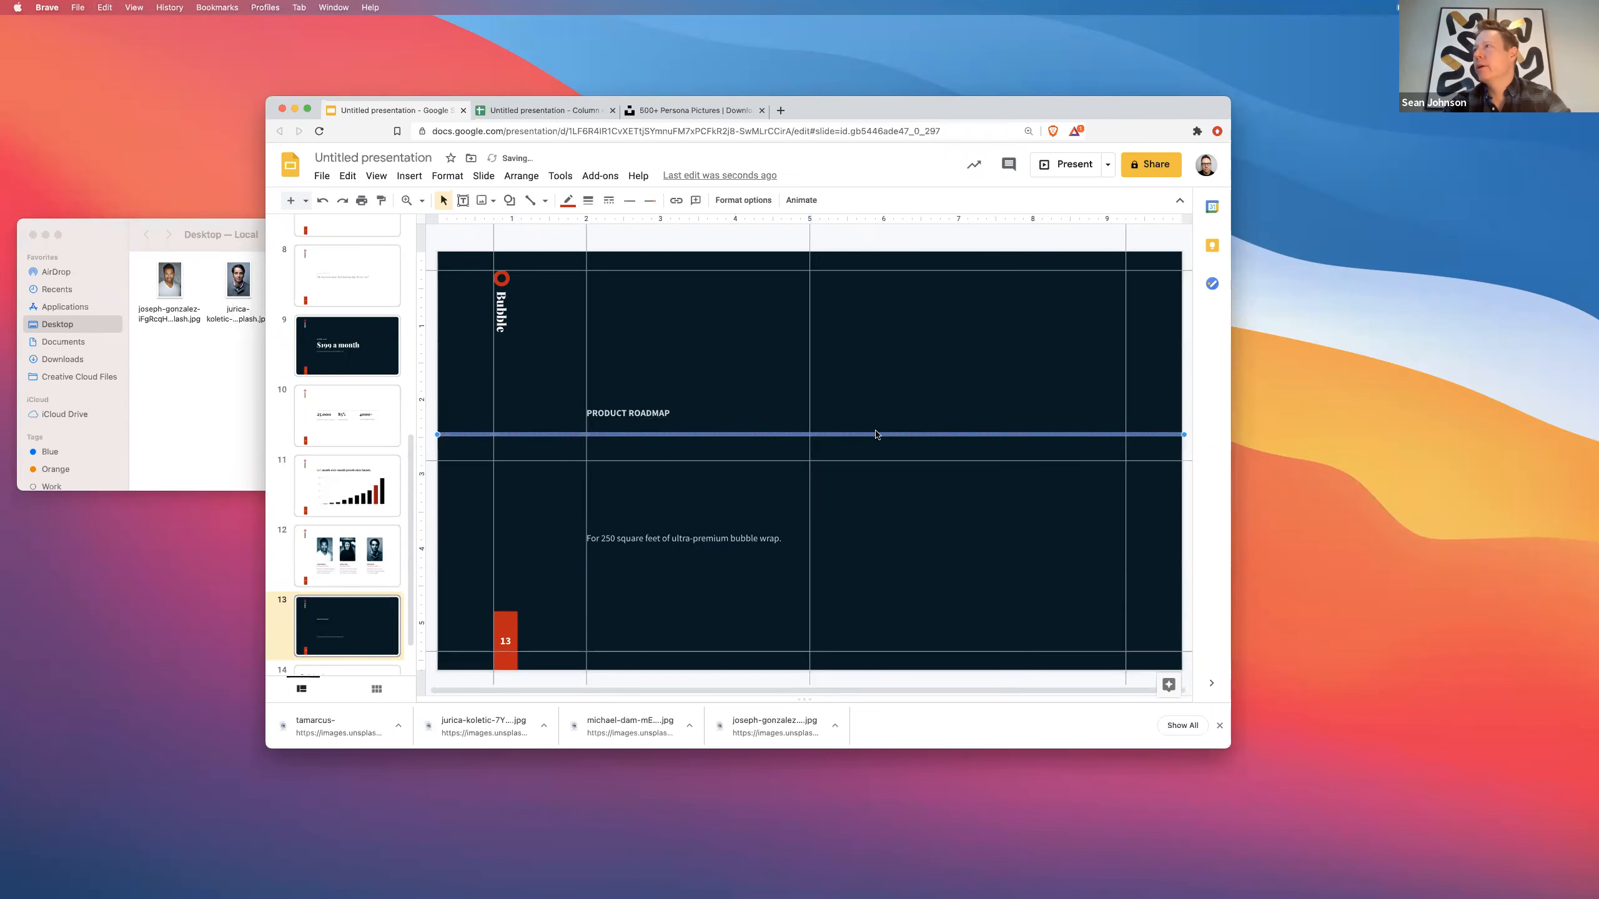
drag(880, 433, 879, 464)
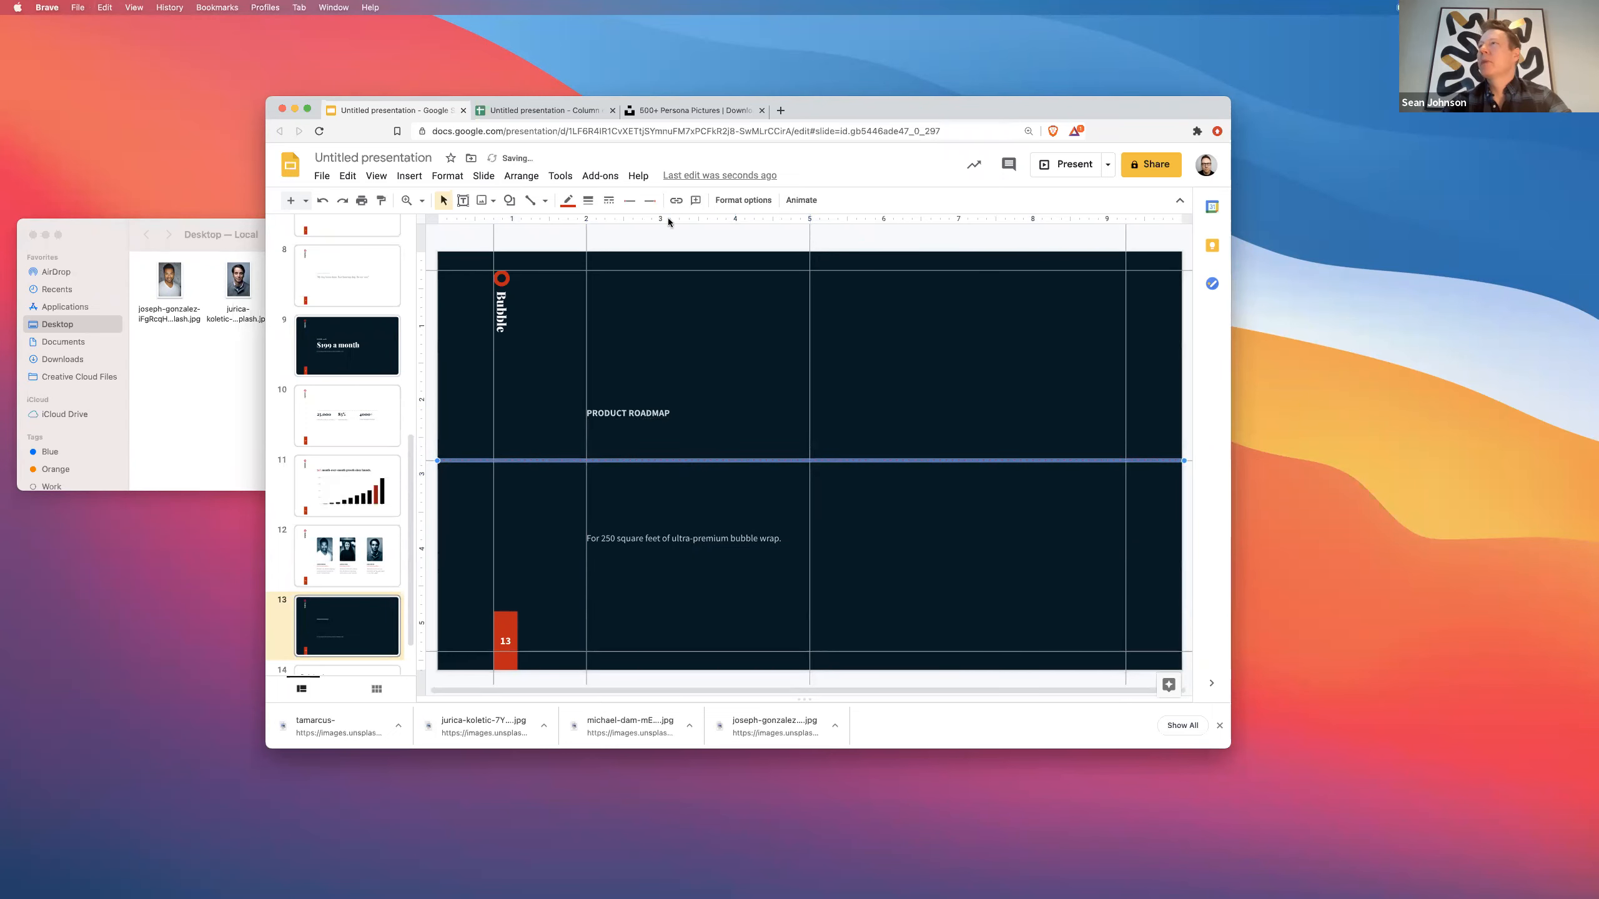
click(567, 200)
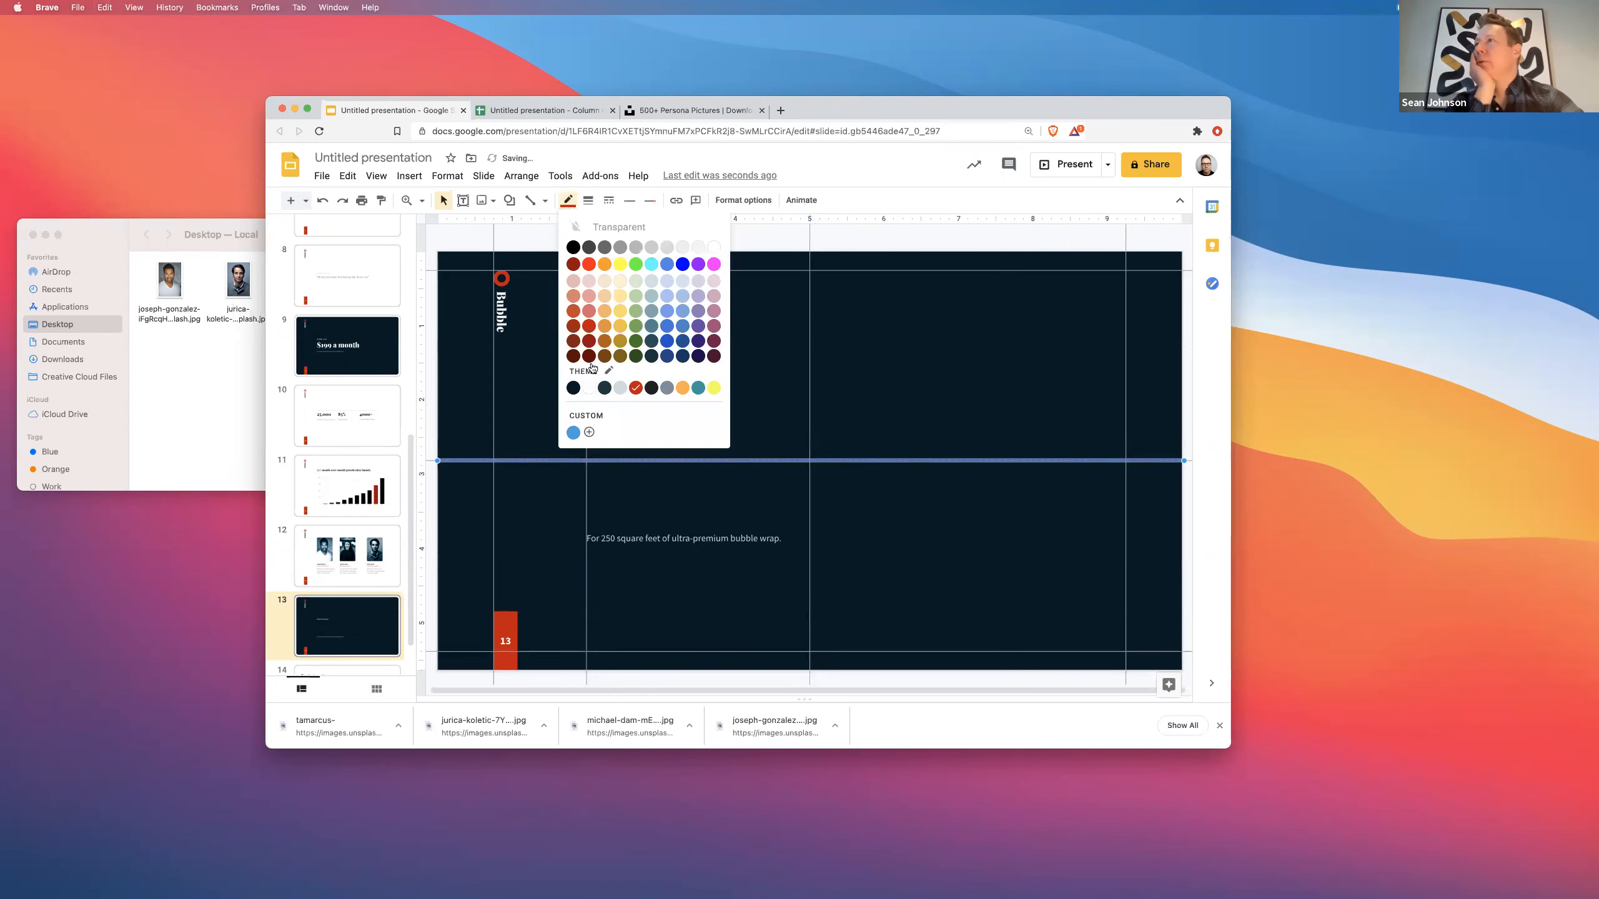
click(618, 390)
click(714, 403)
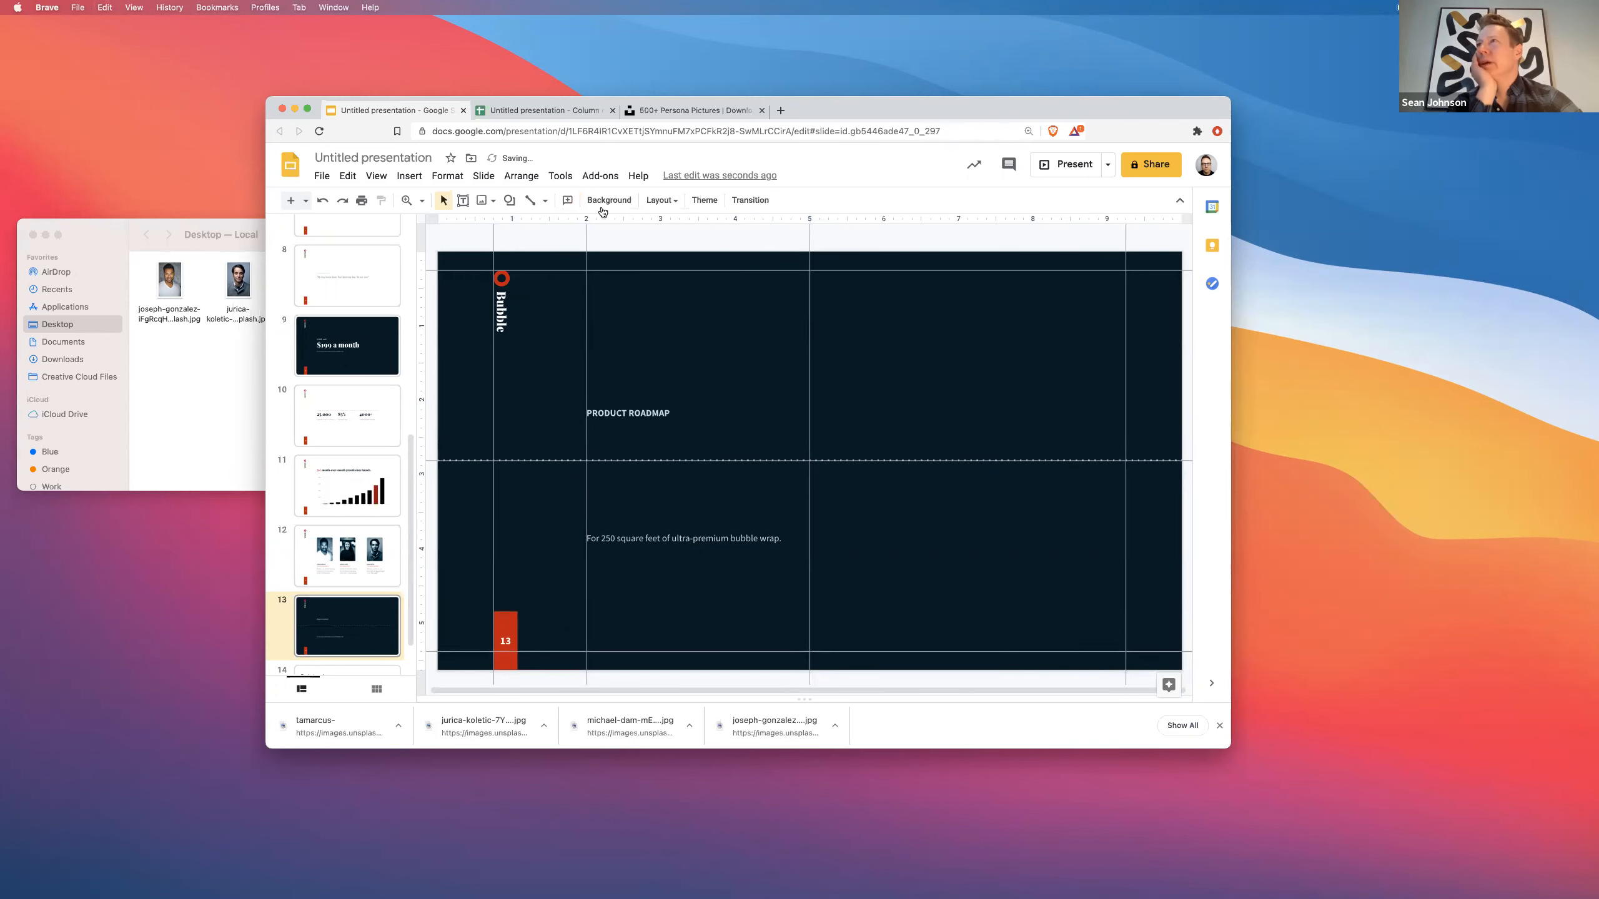
- Toggle the slide guides off and back on so the guide lines show
click(376, 176)
mouse_move(474, 366)
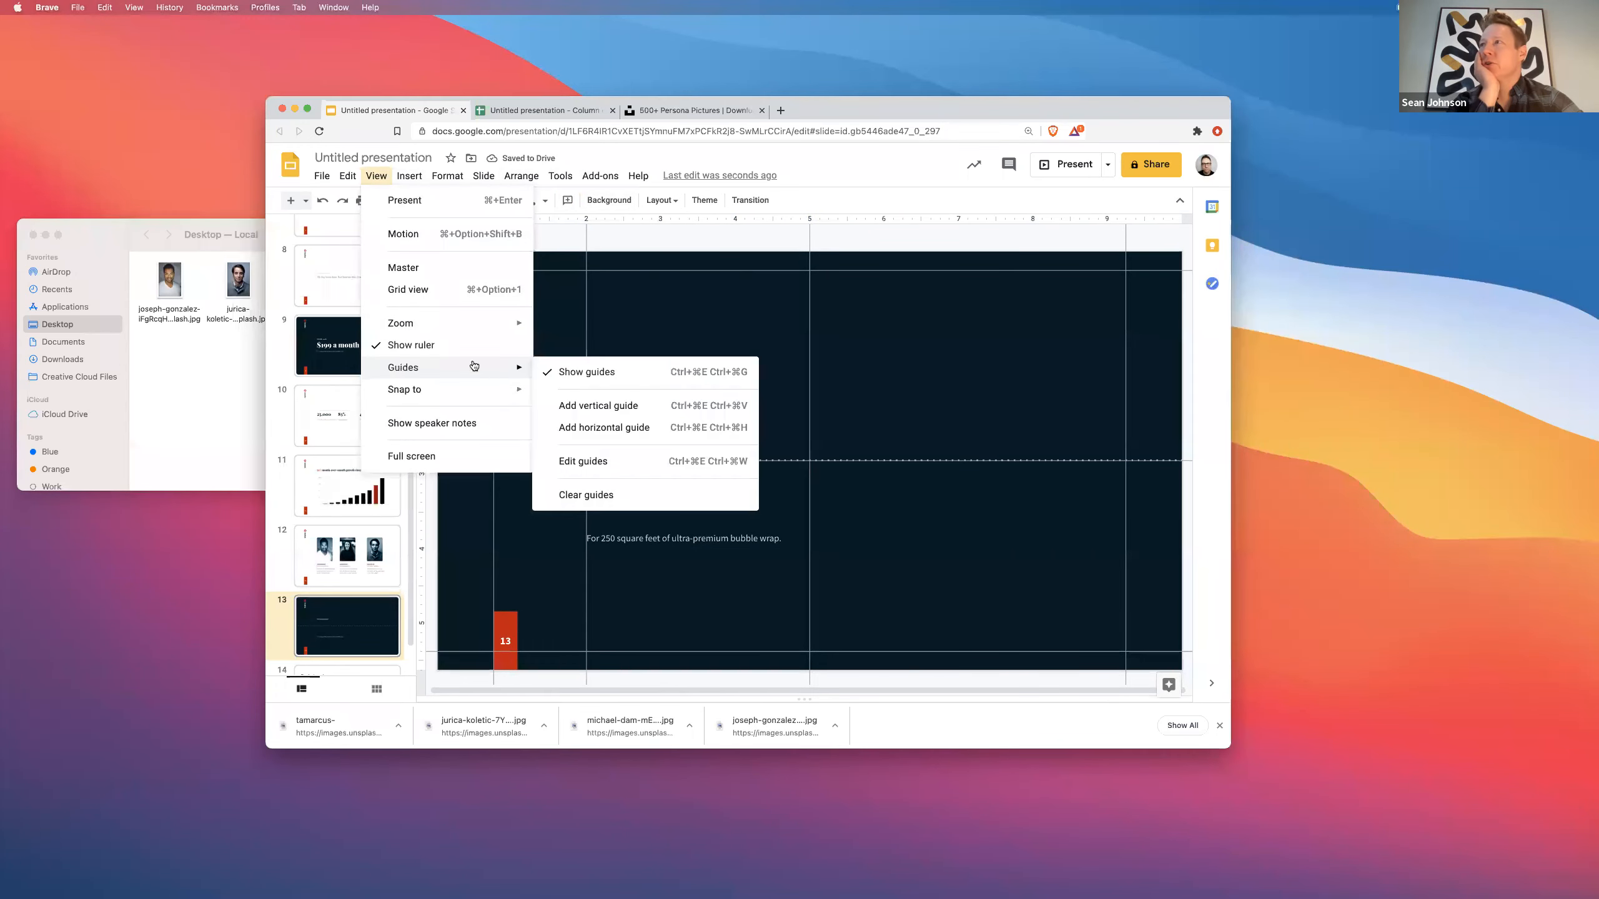
click(582, 372)
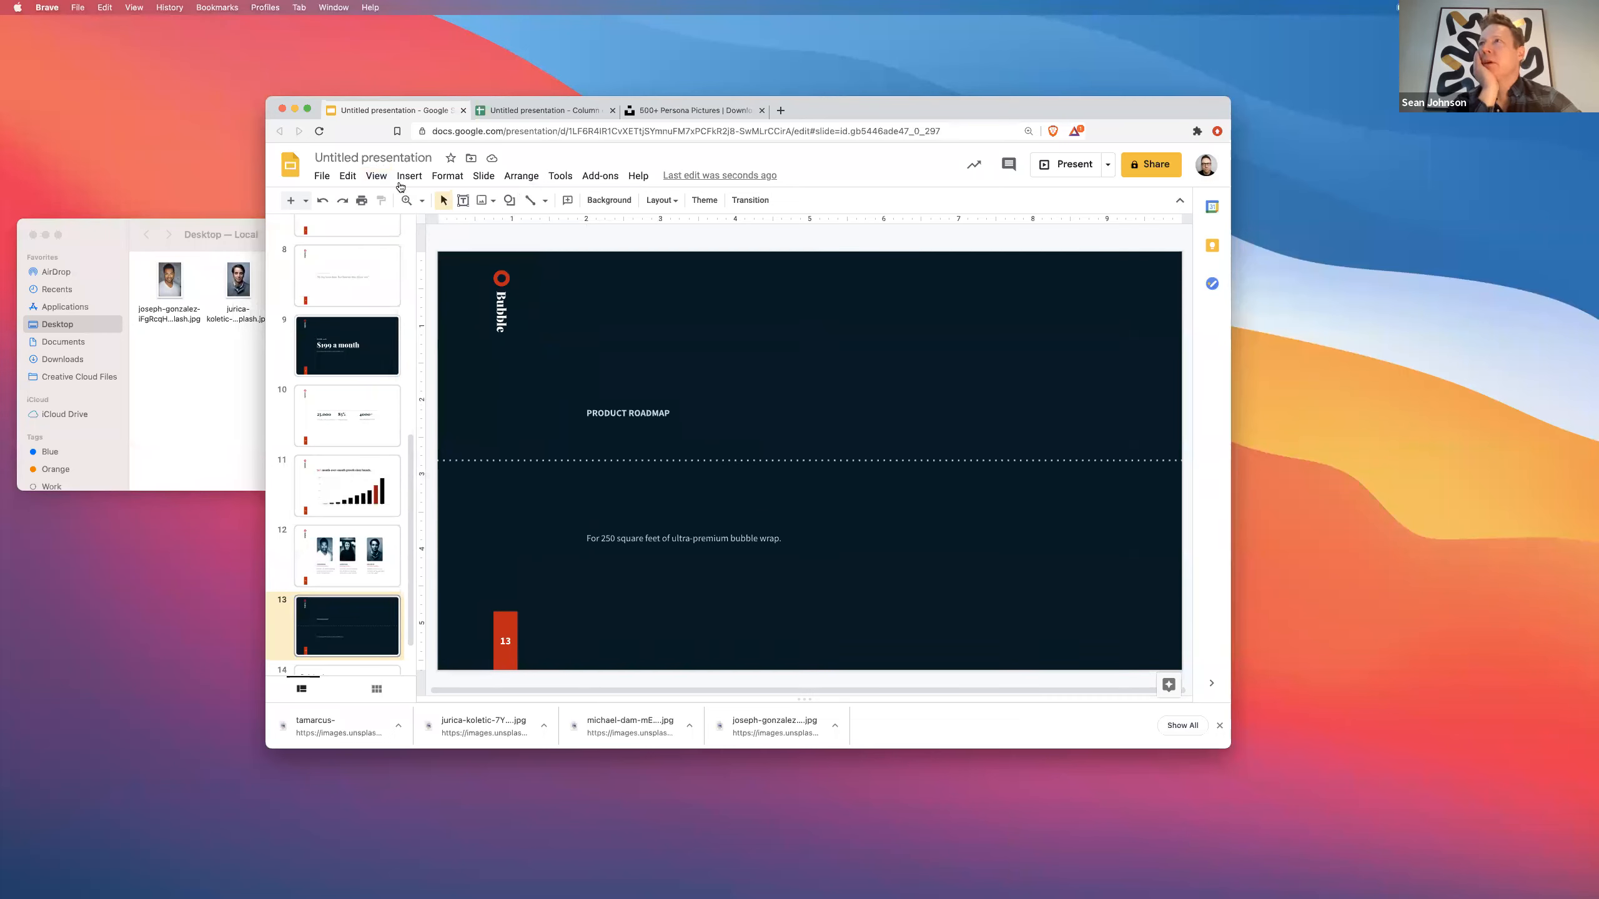
click(376, 176)
mouse_move(403, 367)
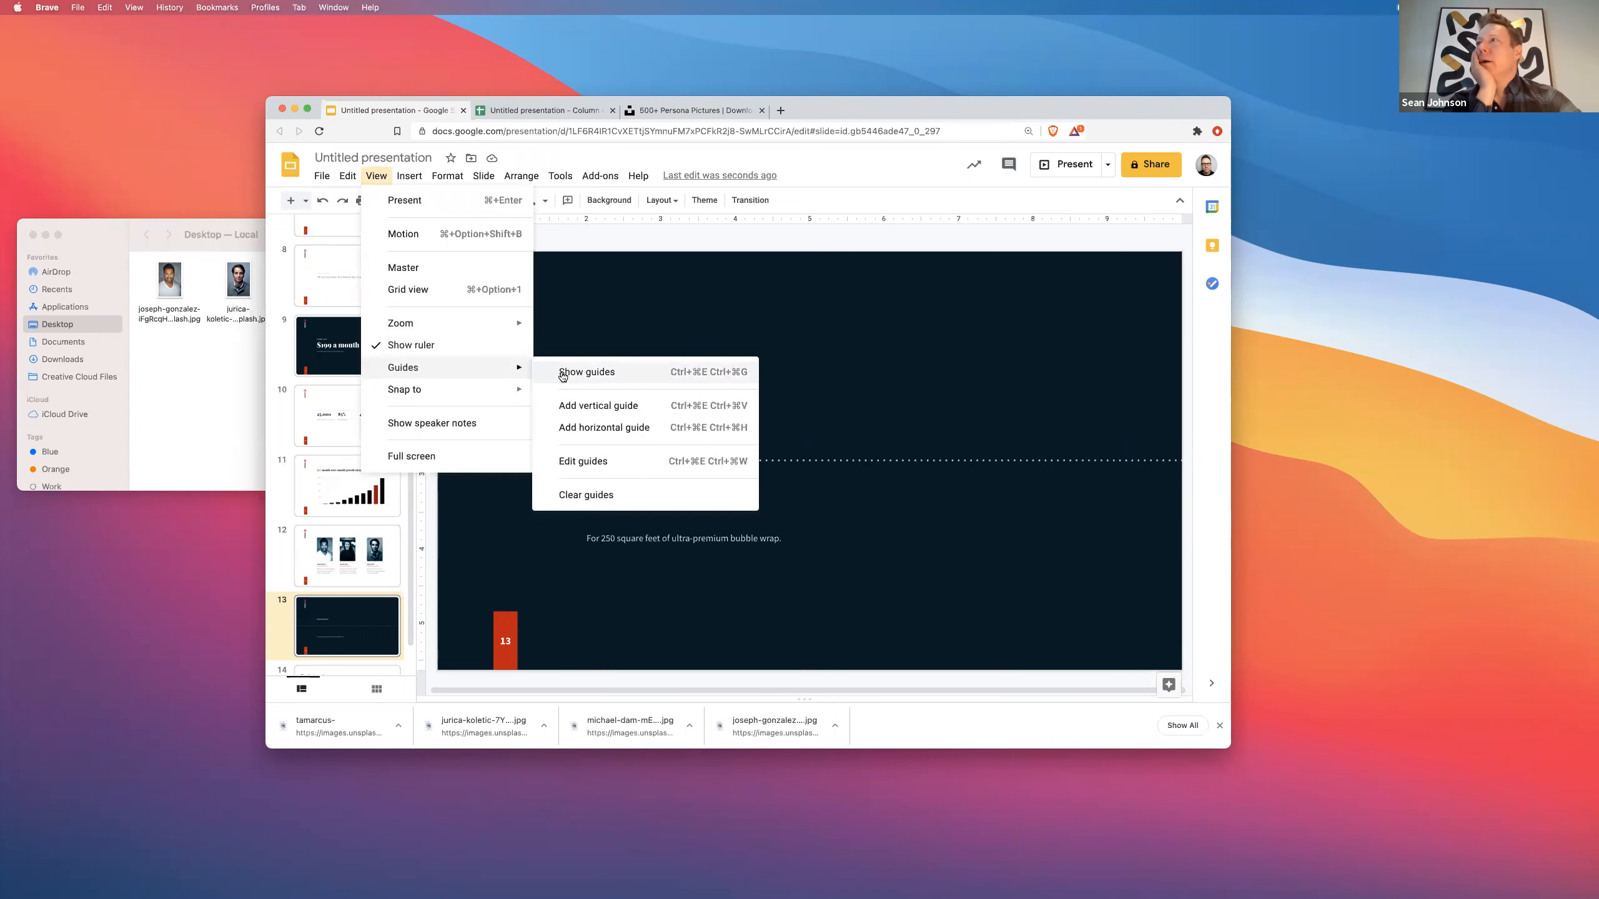
click(563, 374)
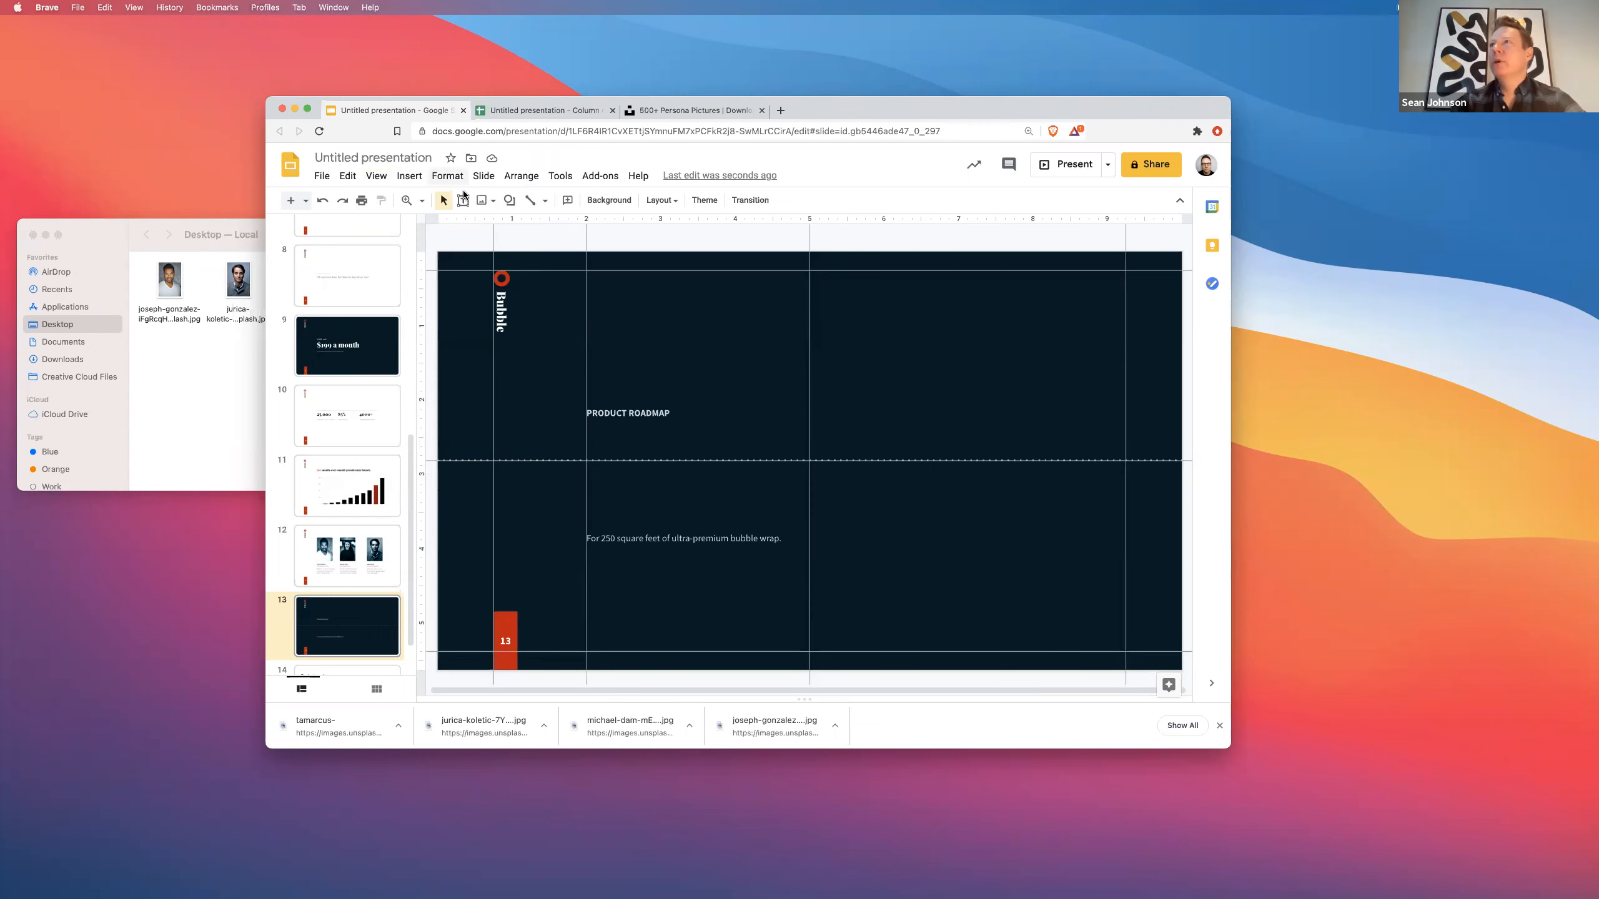
click(509, 200)
- Draw a small oval on the dashed line with red fill and a transparent border
mouse_move(574, 226)
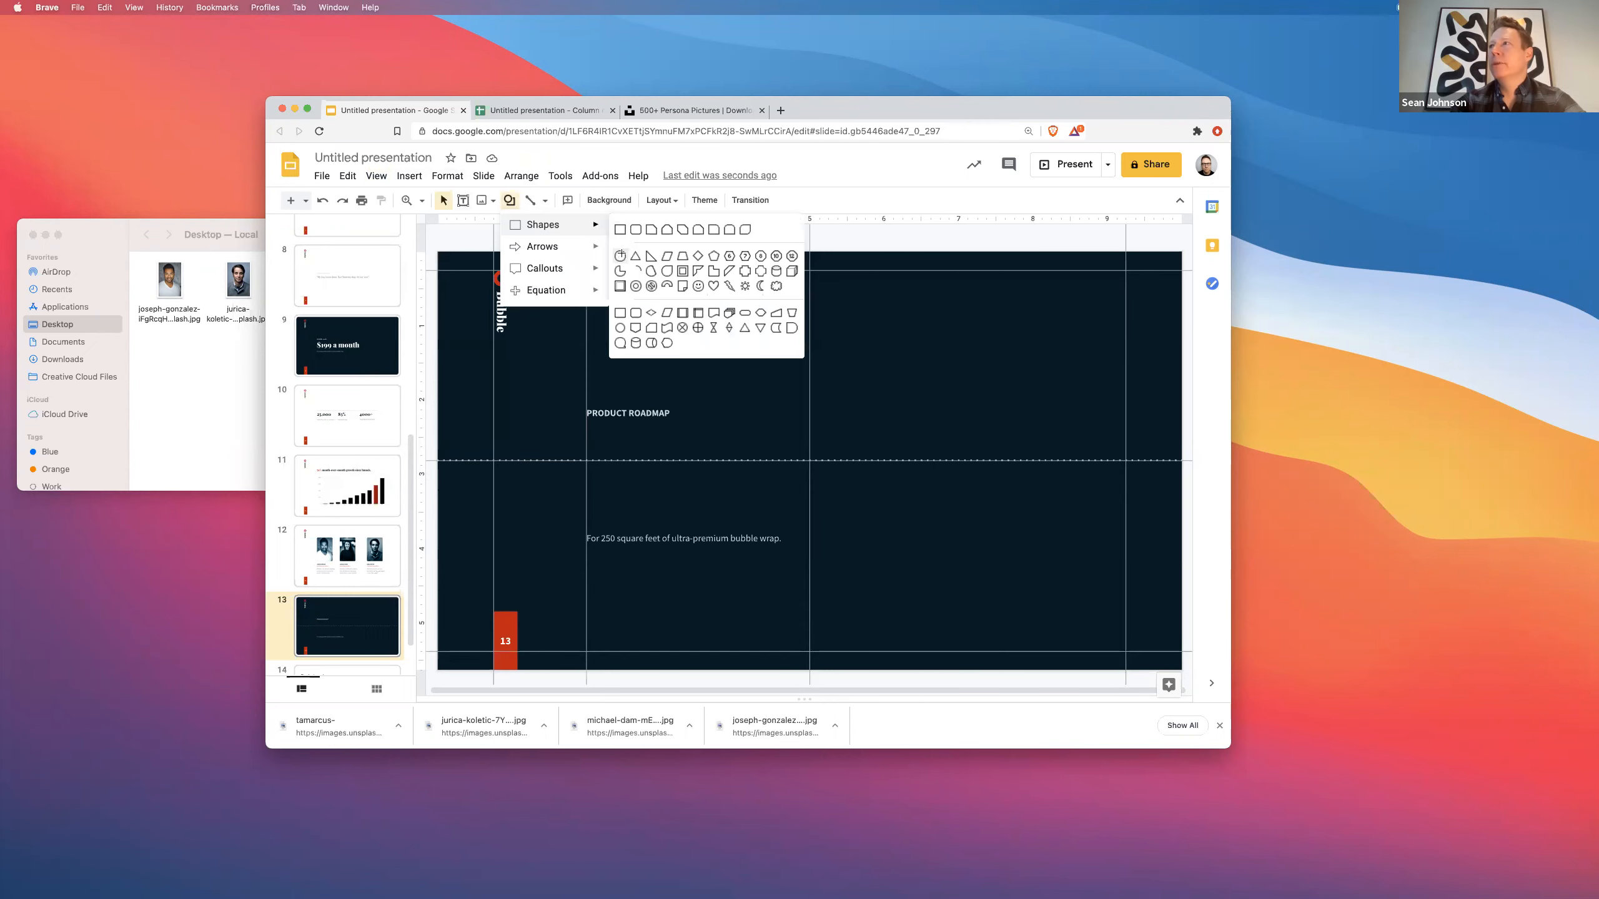
click(620, 254)
drag(586, 454, 597, 463)
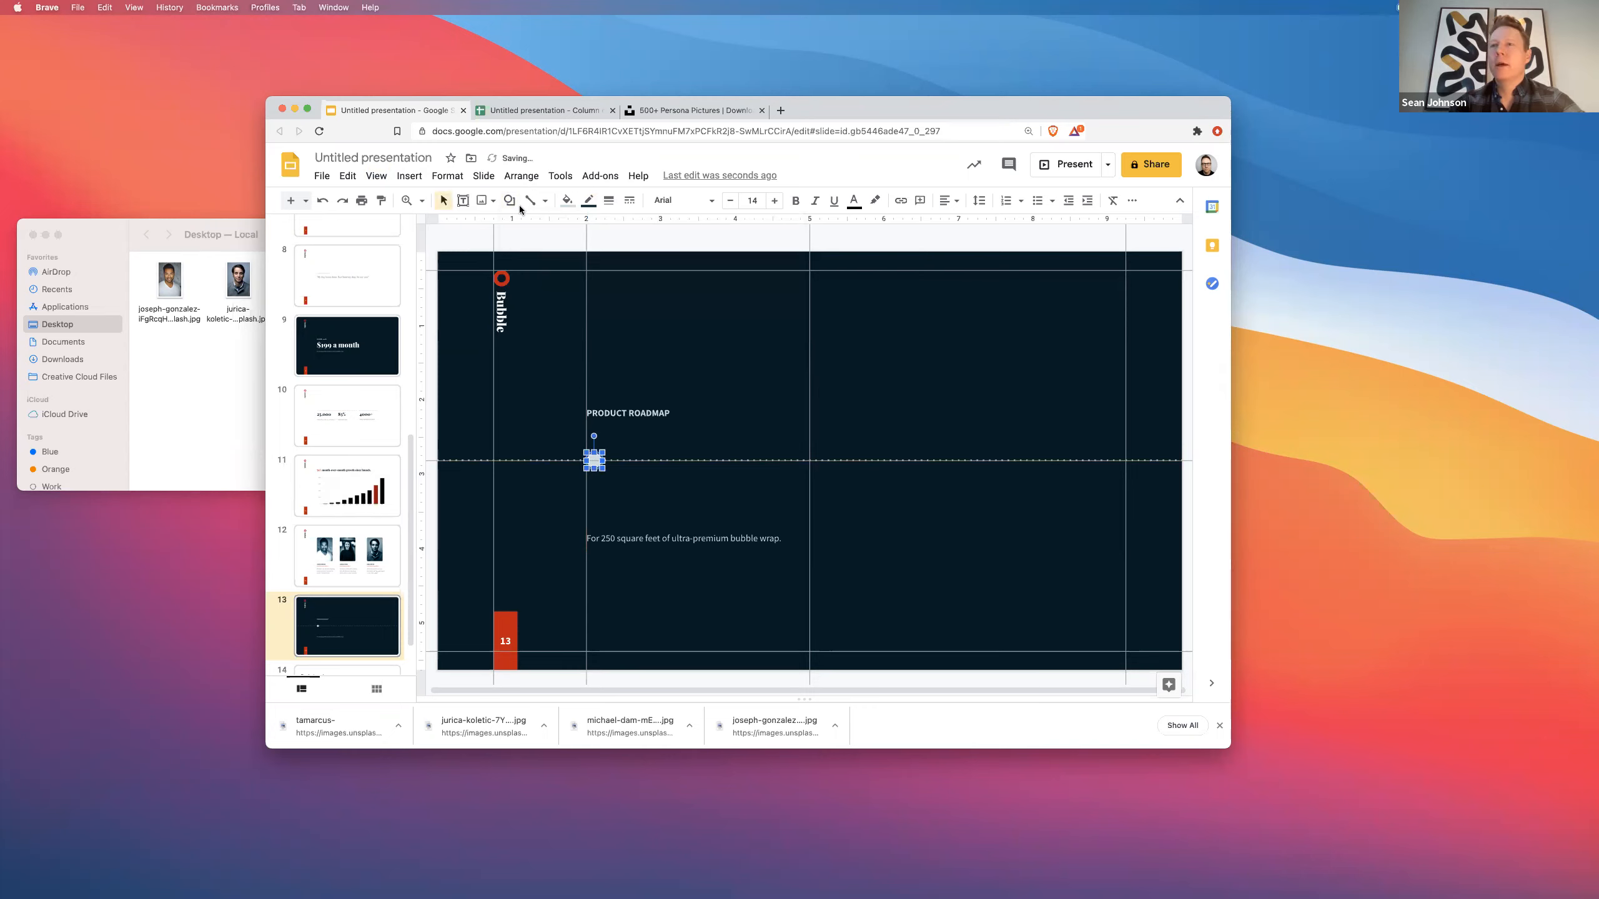
click(565, 201)
click(637, 416)
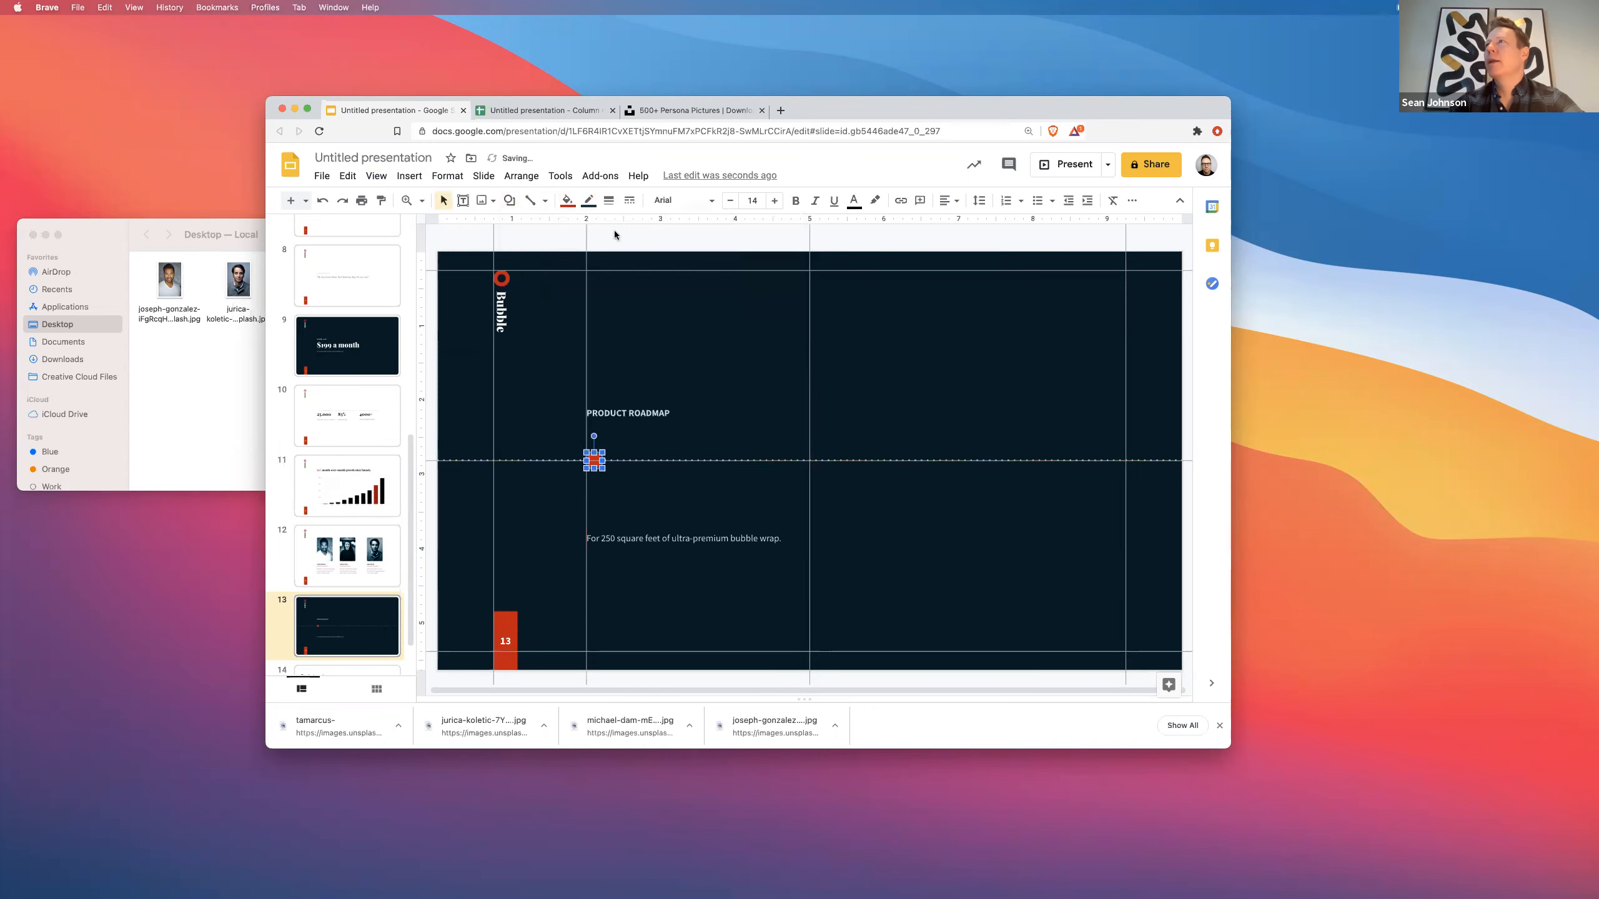
click(590, 203)
click(599, 230)
click(554, 435)
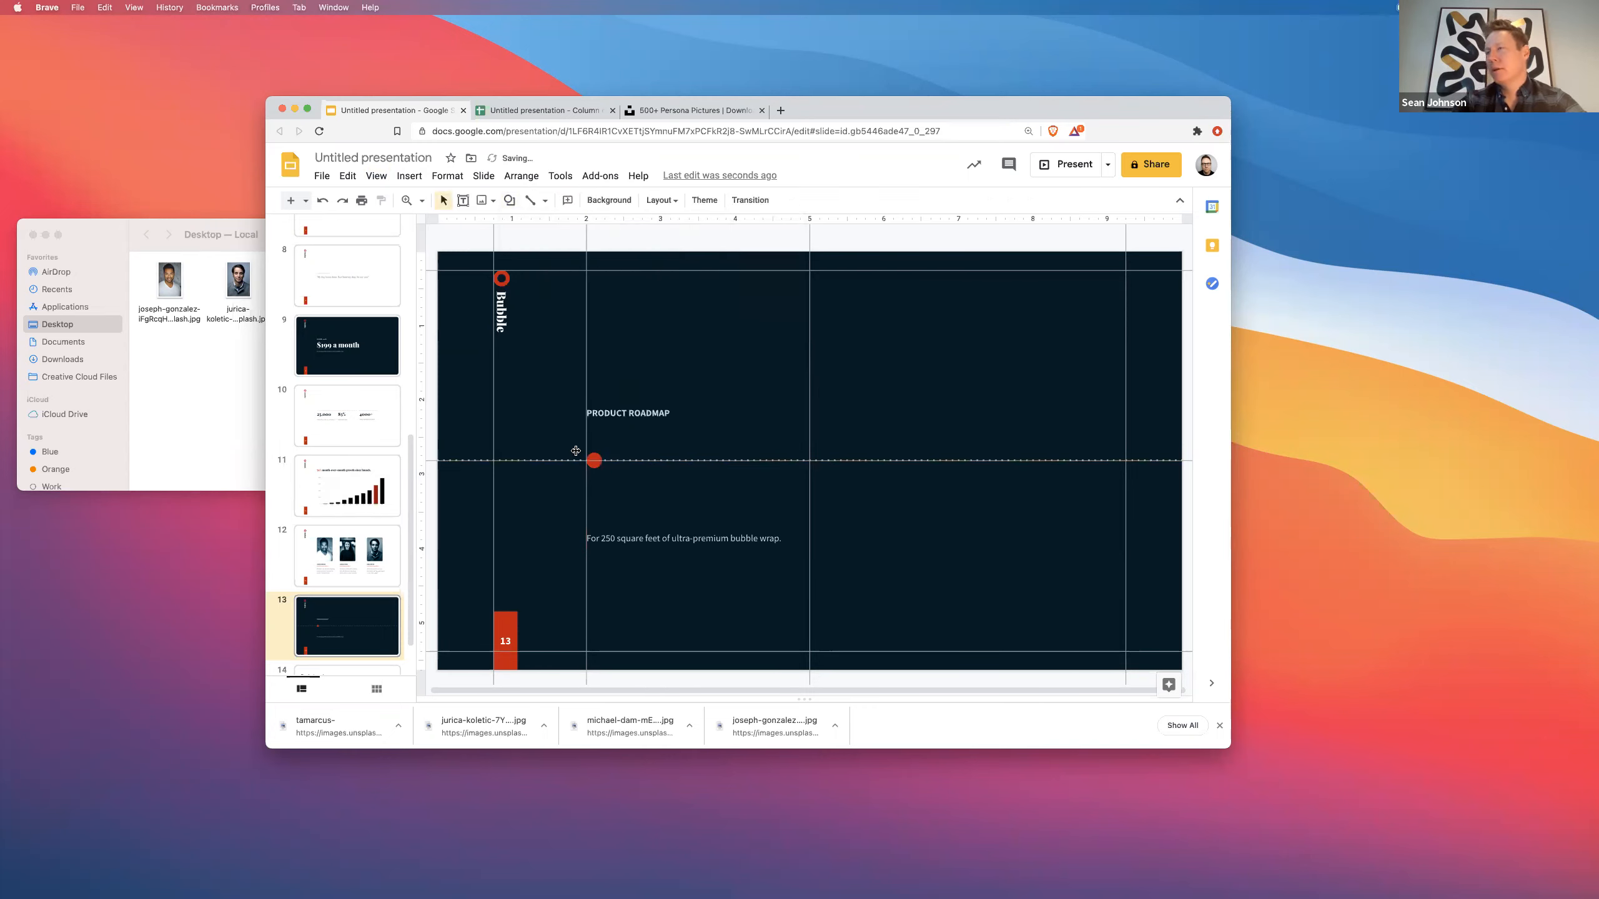
- Hide the guides to preview the slide, then show them again
click(376, 177)
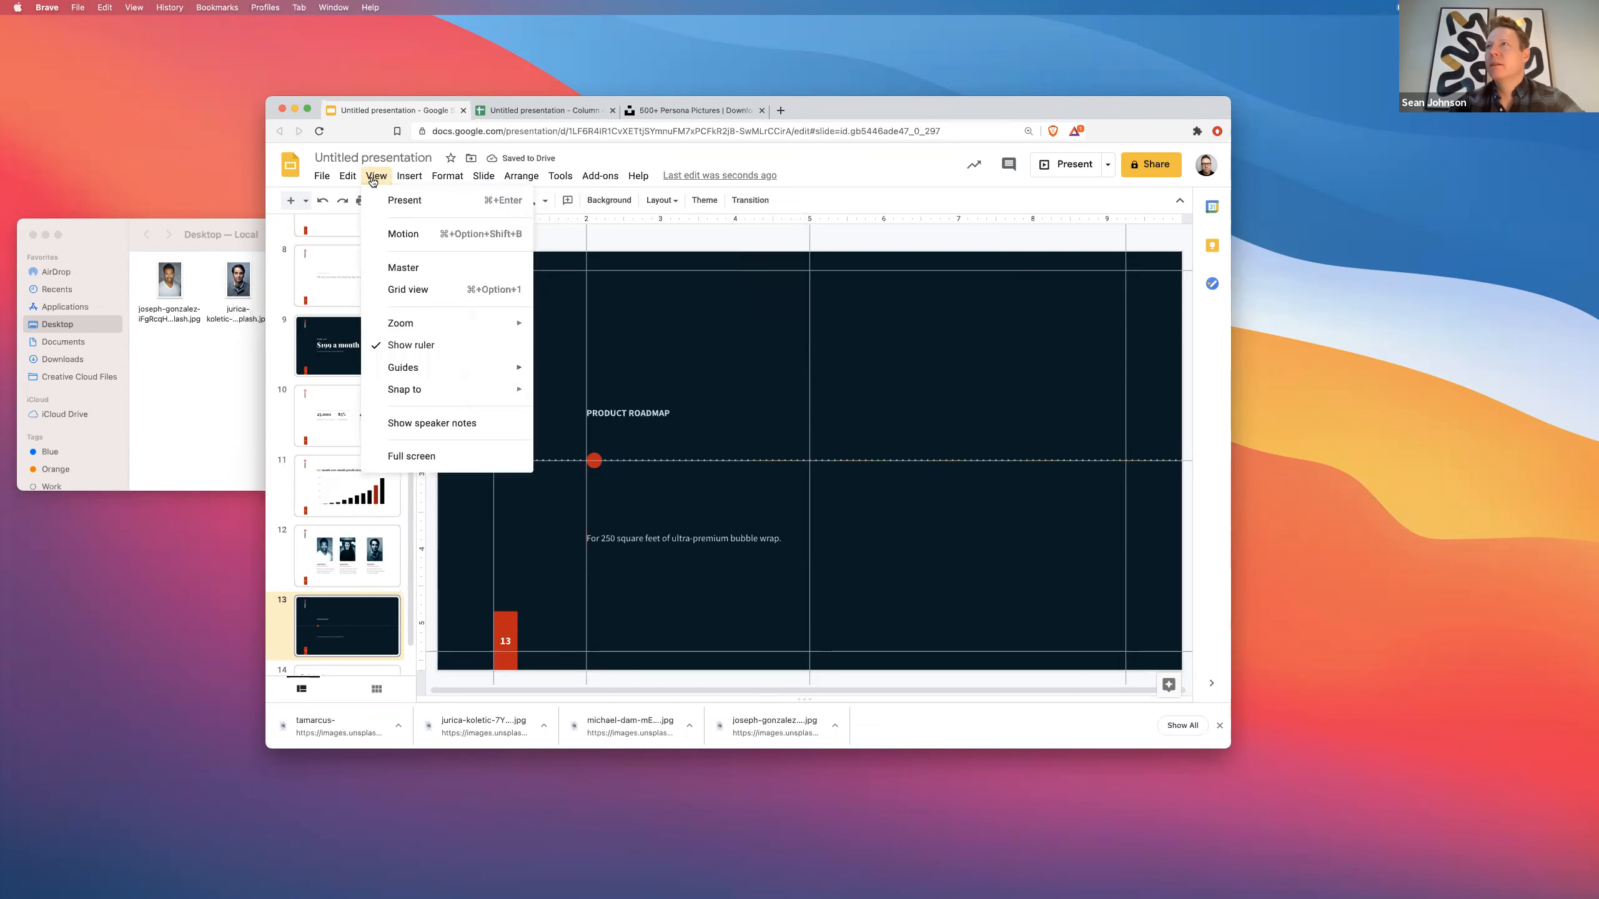
mouse_move(444, 372)
click(557, 377)
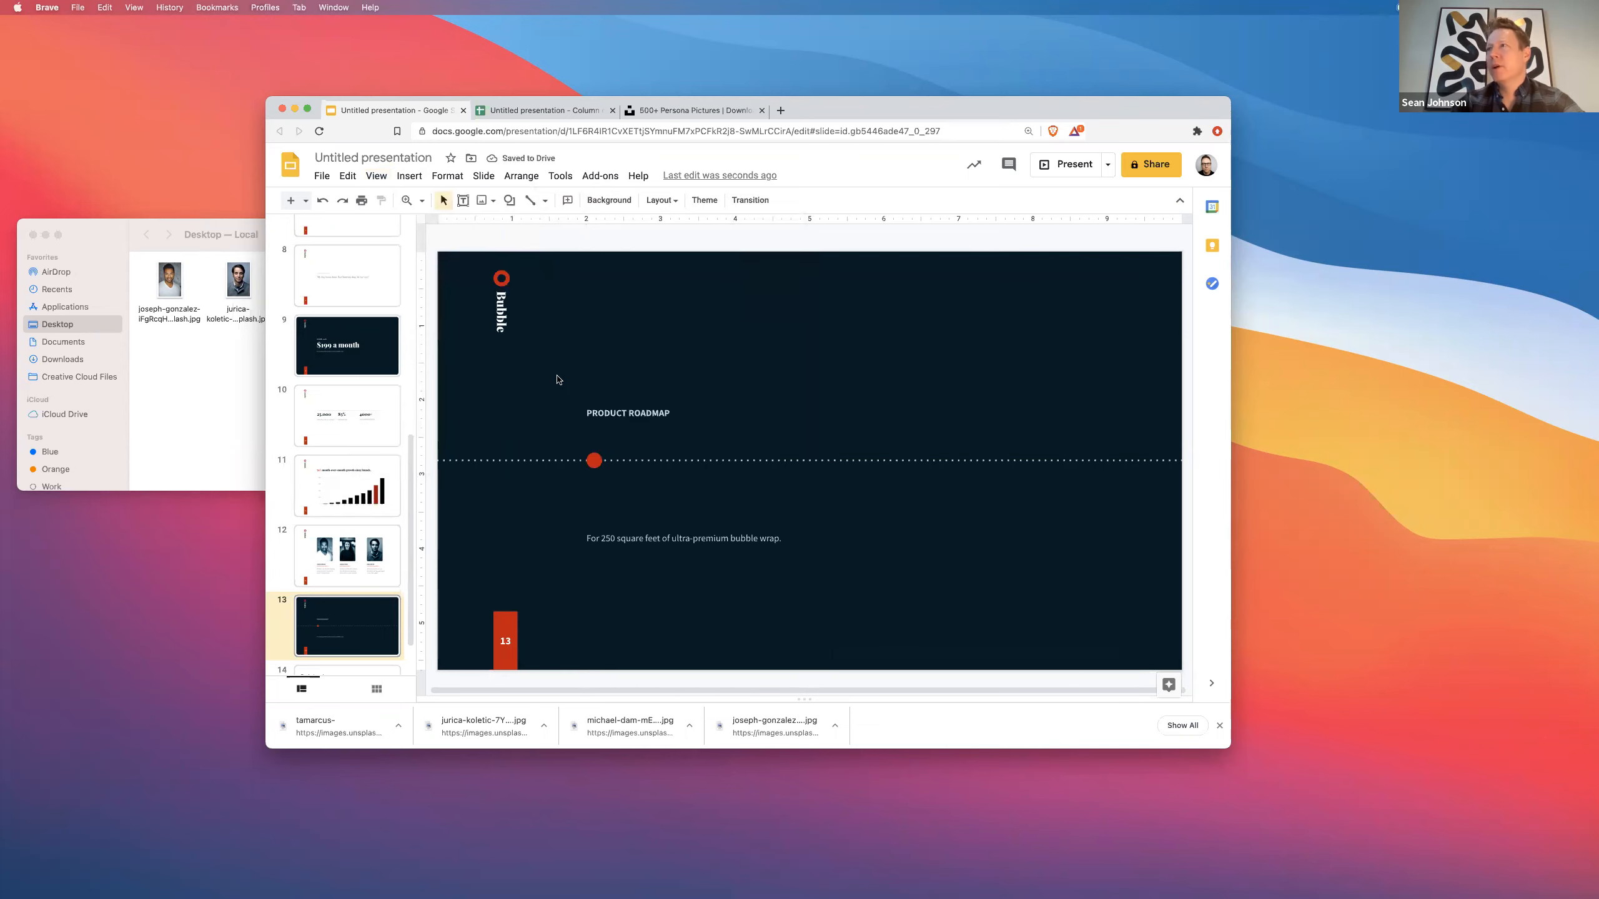
click(376, 176)
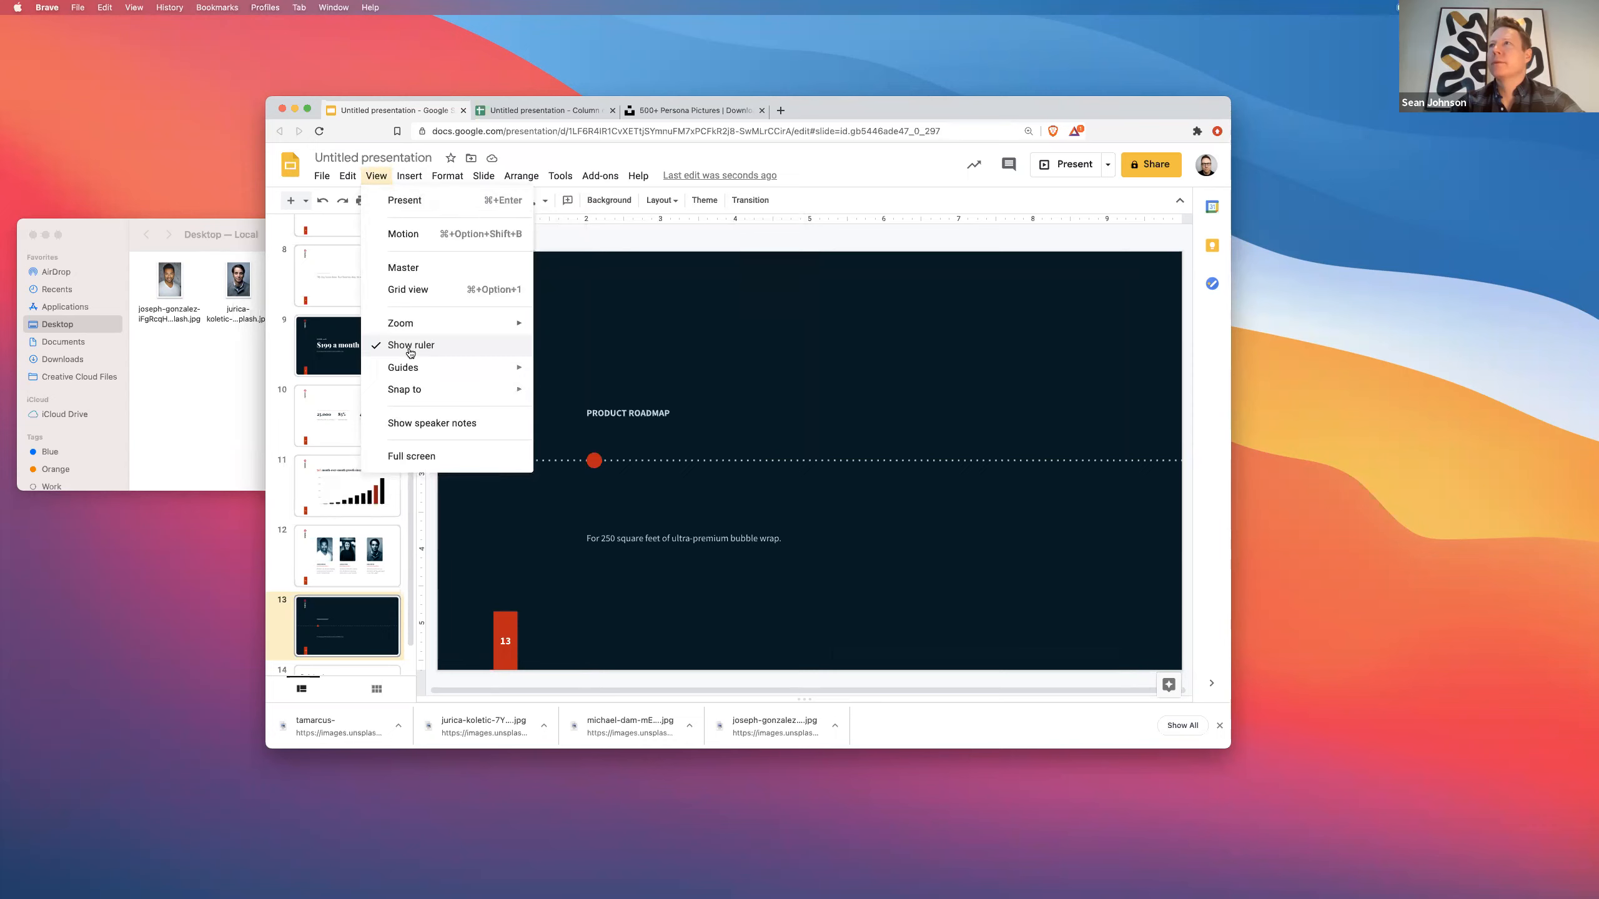
mouse_move(441, 367)
click(575, 374)
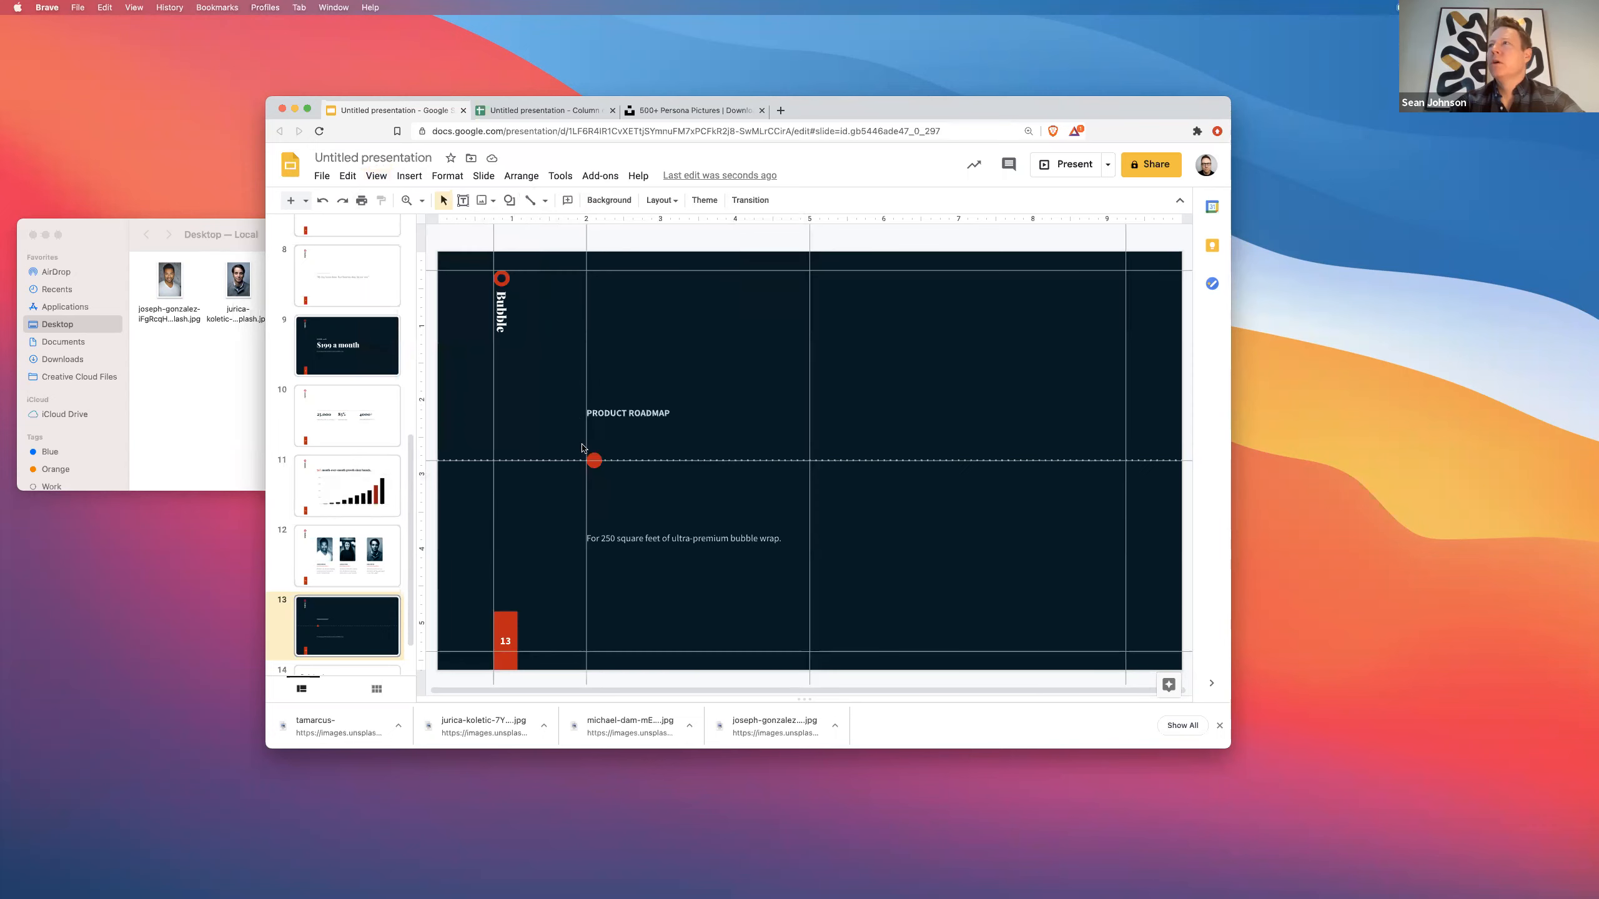
- Change the circle marker's fill from red to white
click(594, 461)
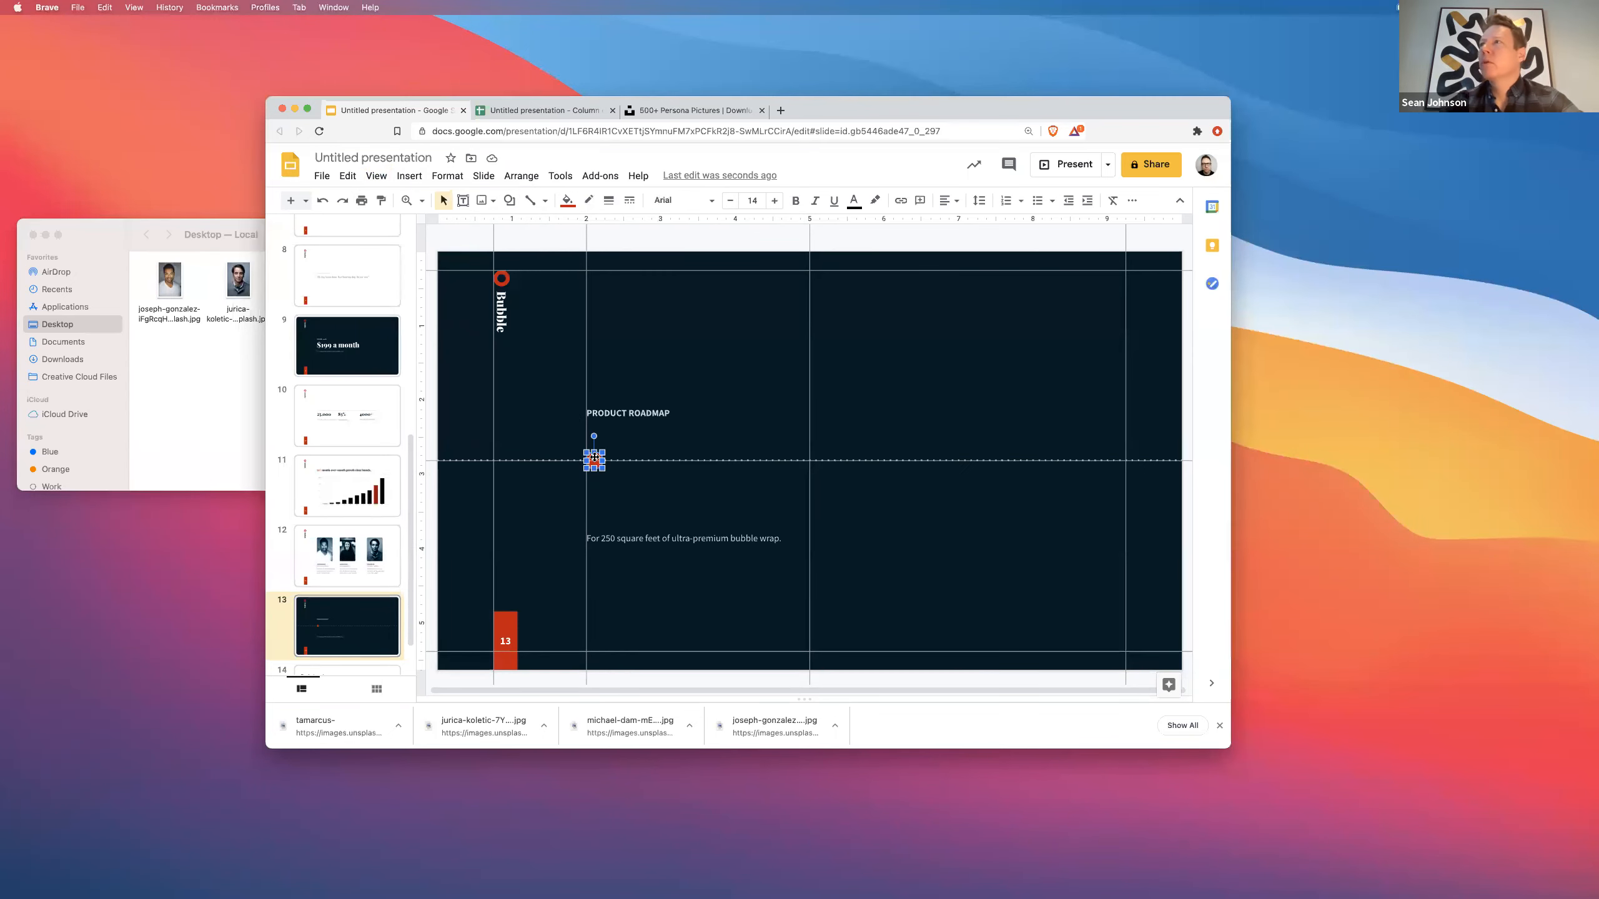
click(568, 201)
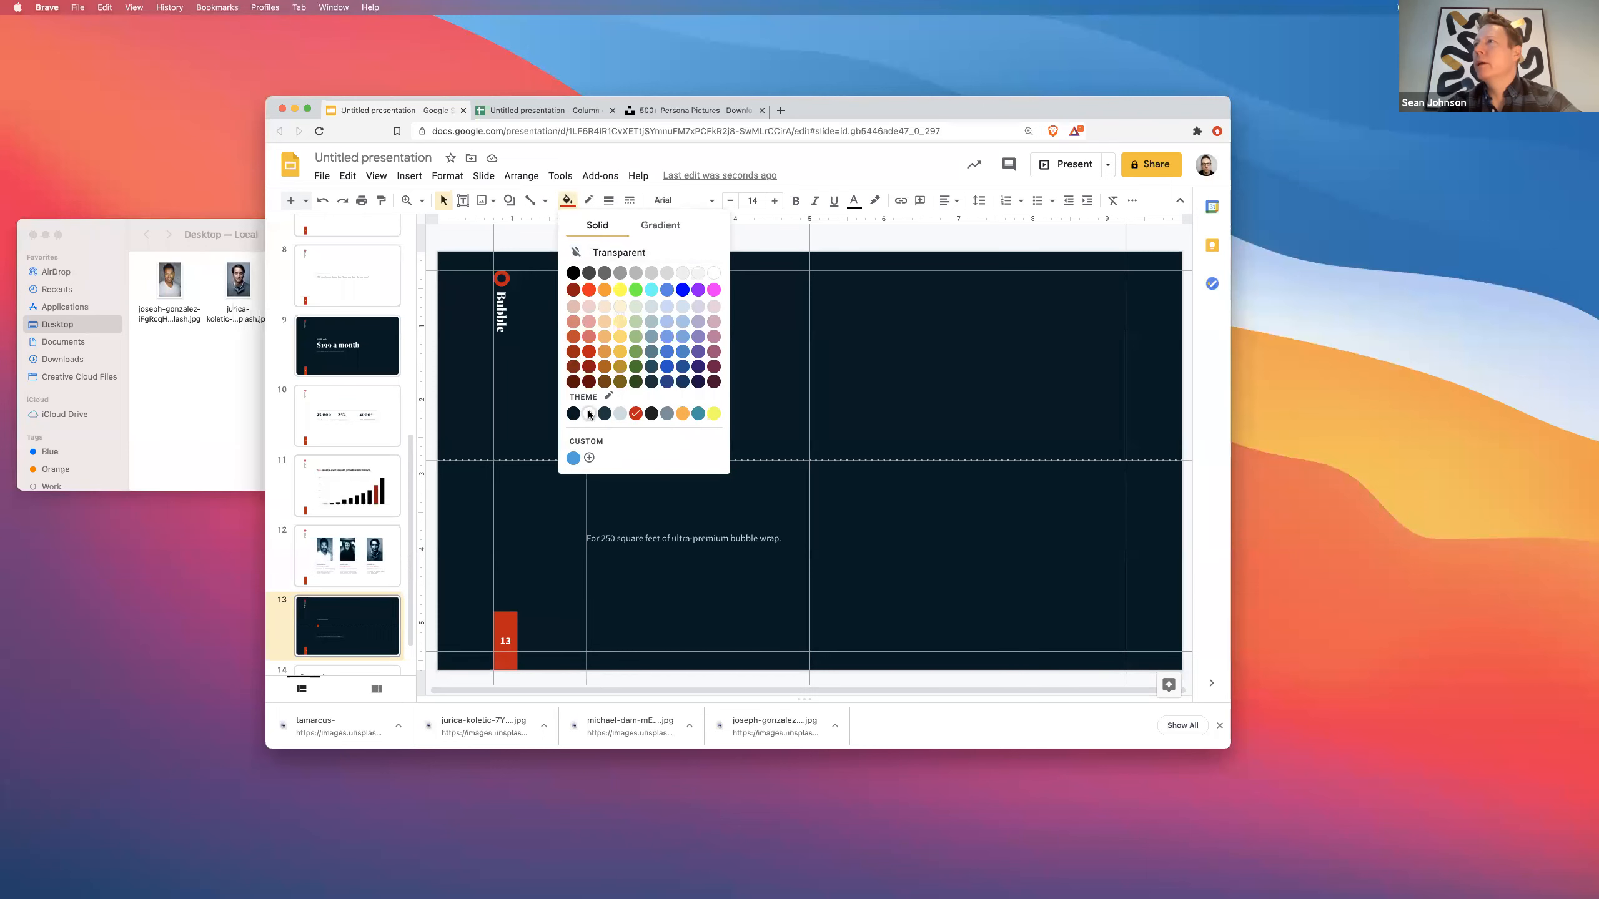
click(588, 413)
click(560, 417)
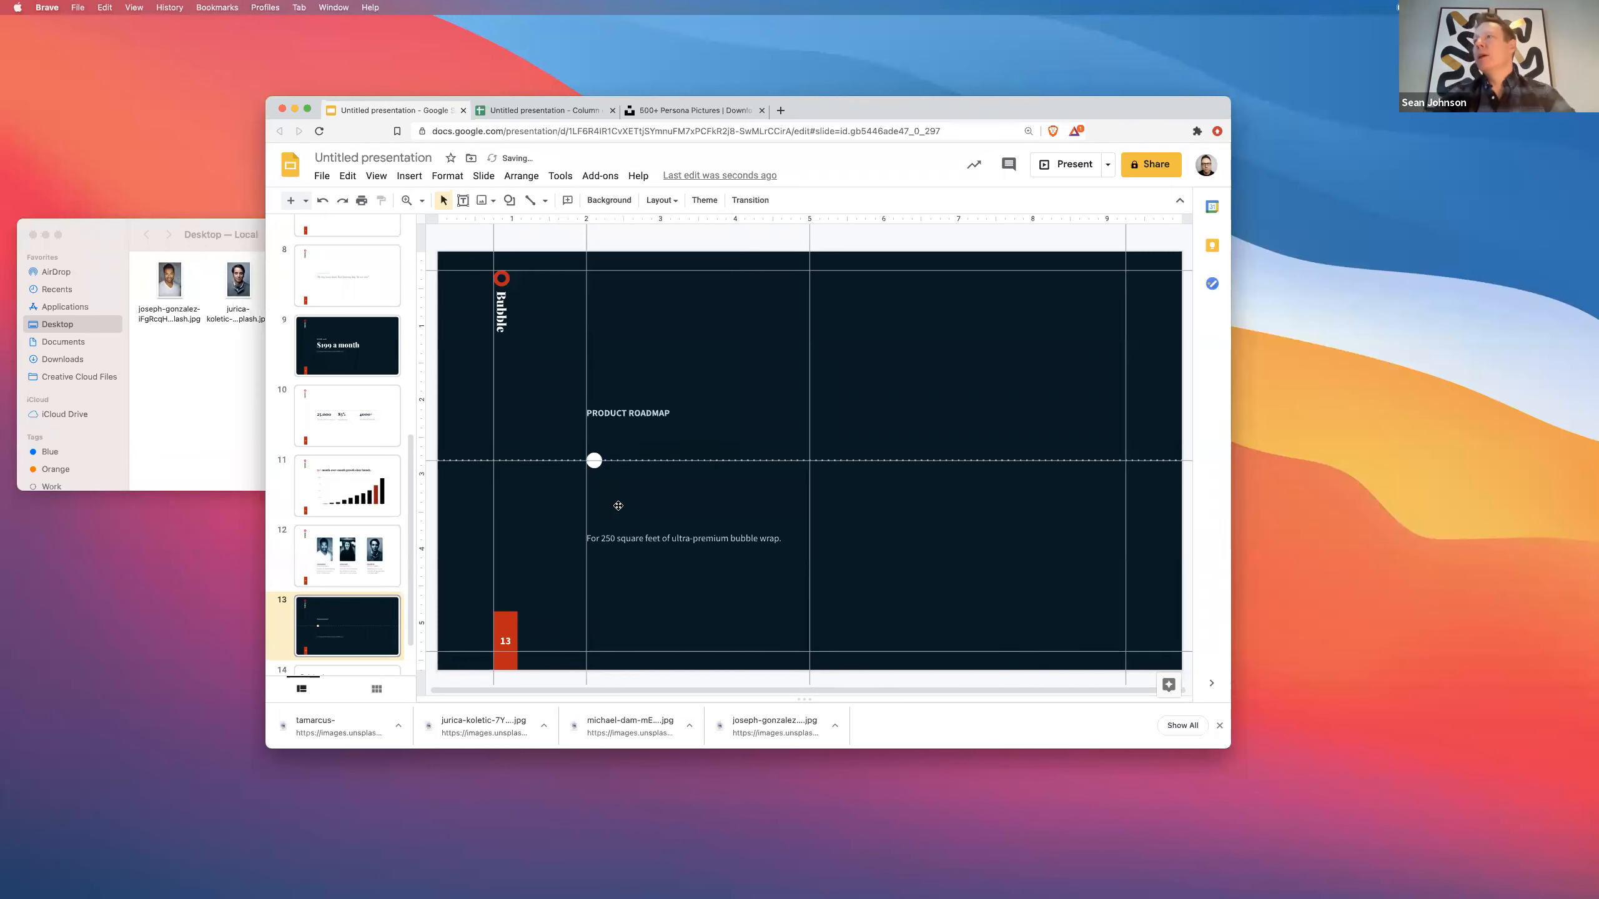
click(611, 532)
- Move the text box up below the circle and select 'Launching colored bubble wrap' on slide 14
drag(610, 531, 610, 479)
scroll(338, 652, down, 2)
click(339, 652)
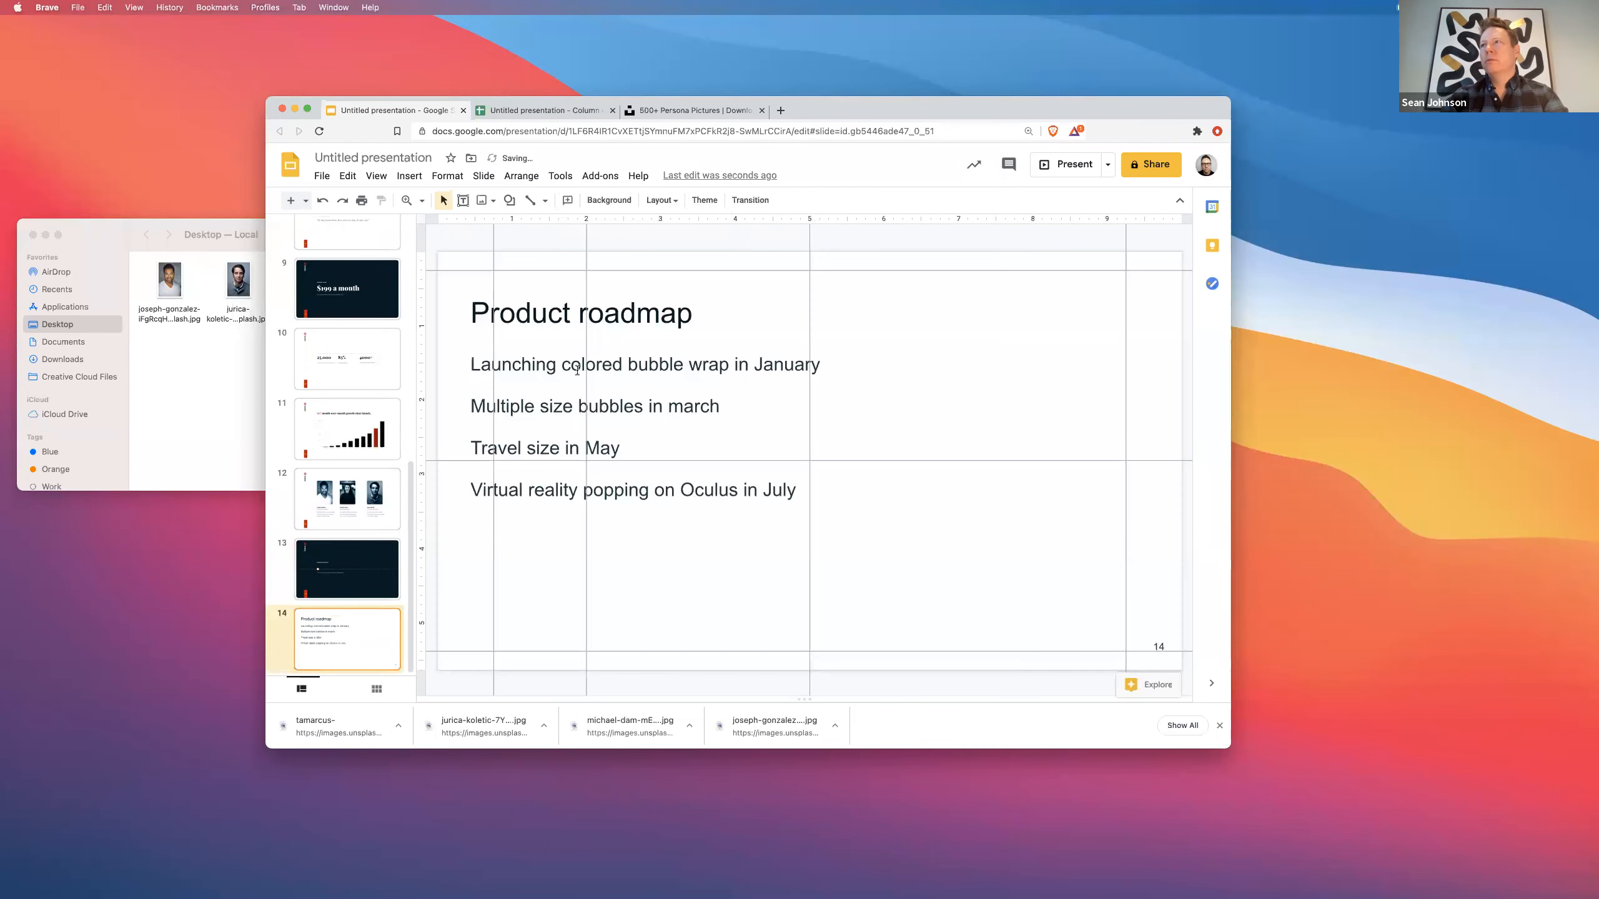
click(639, 365)
drag(729, 364, 469, 350)
key(super+c)
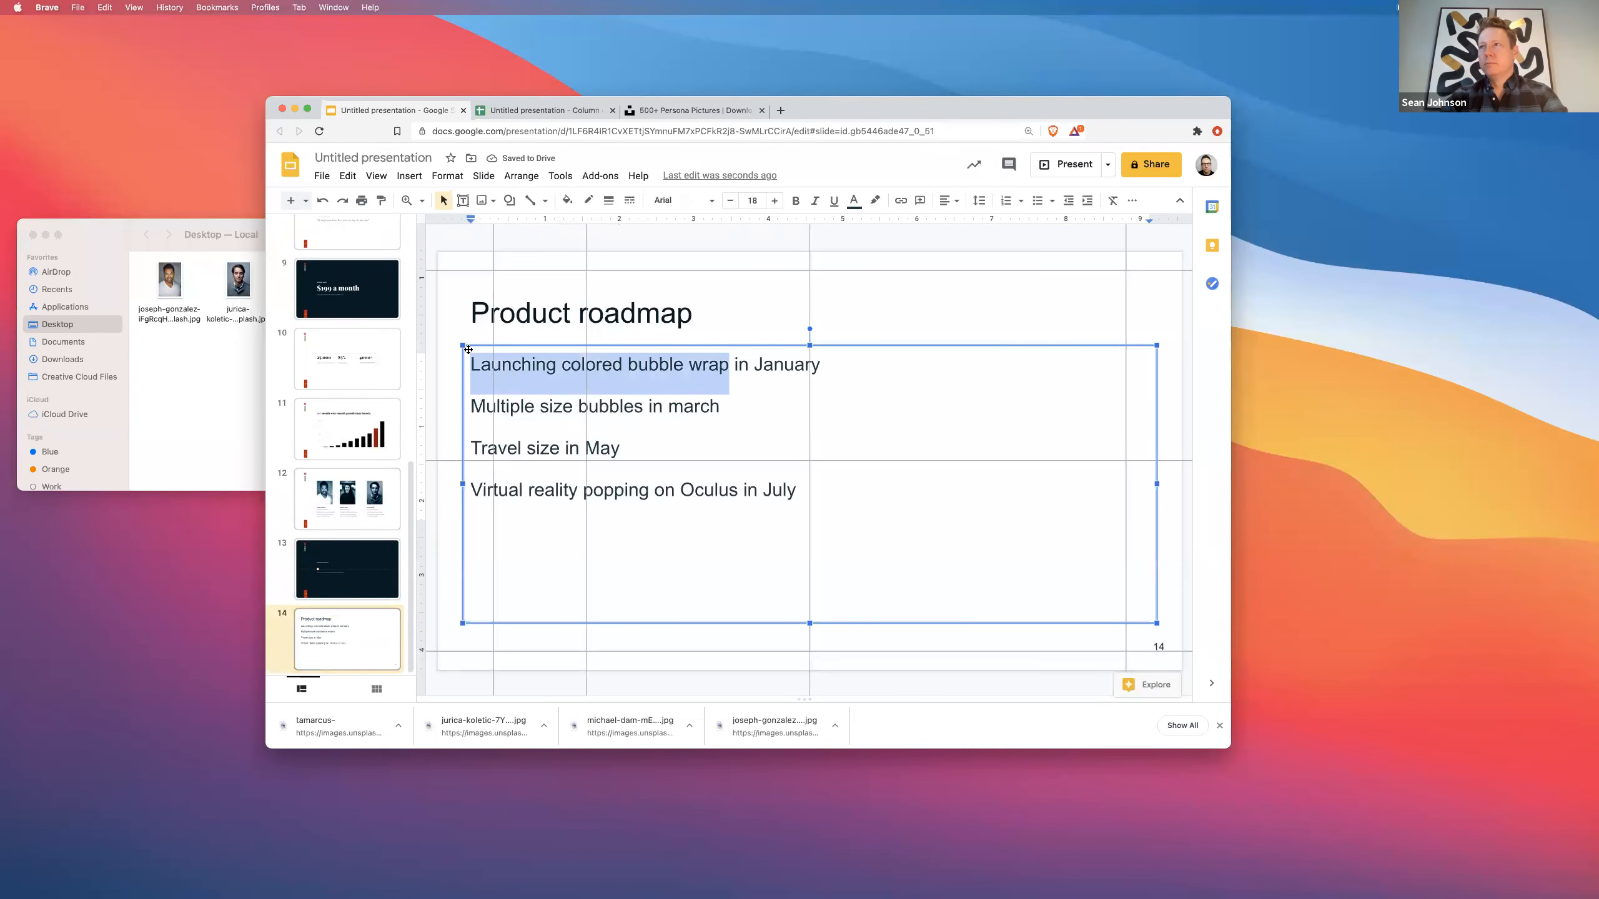
- Replace the 'For 250 square feet' text with 'Launching colored bubble wrap'
click(318, 586)
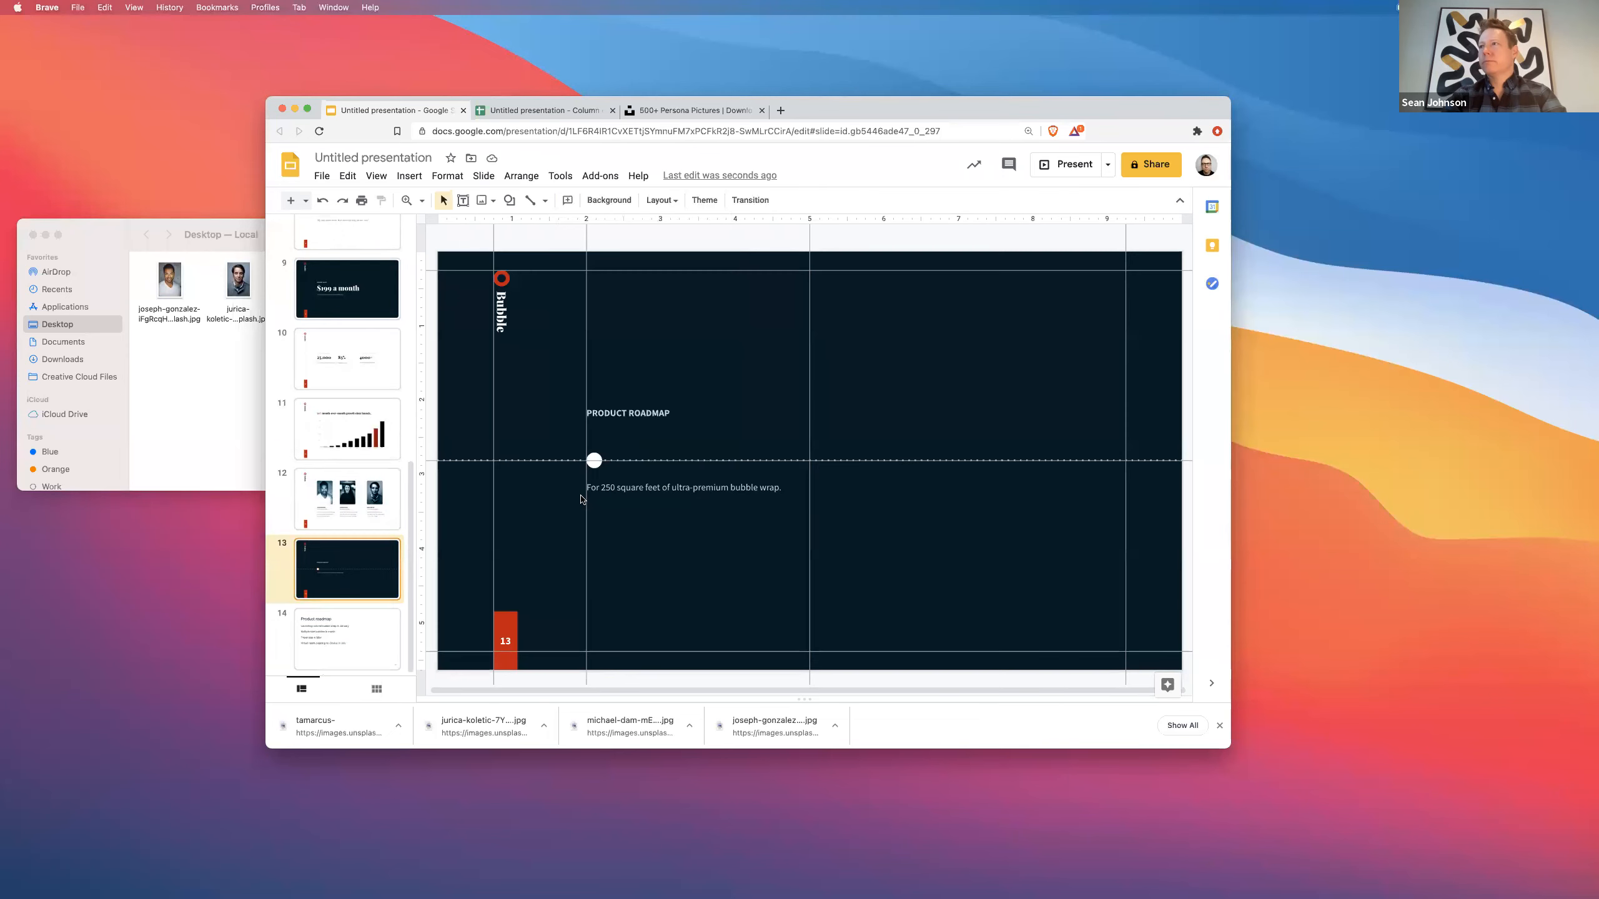
click(595, 488)
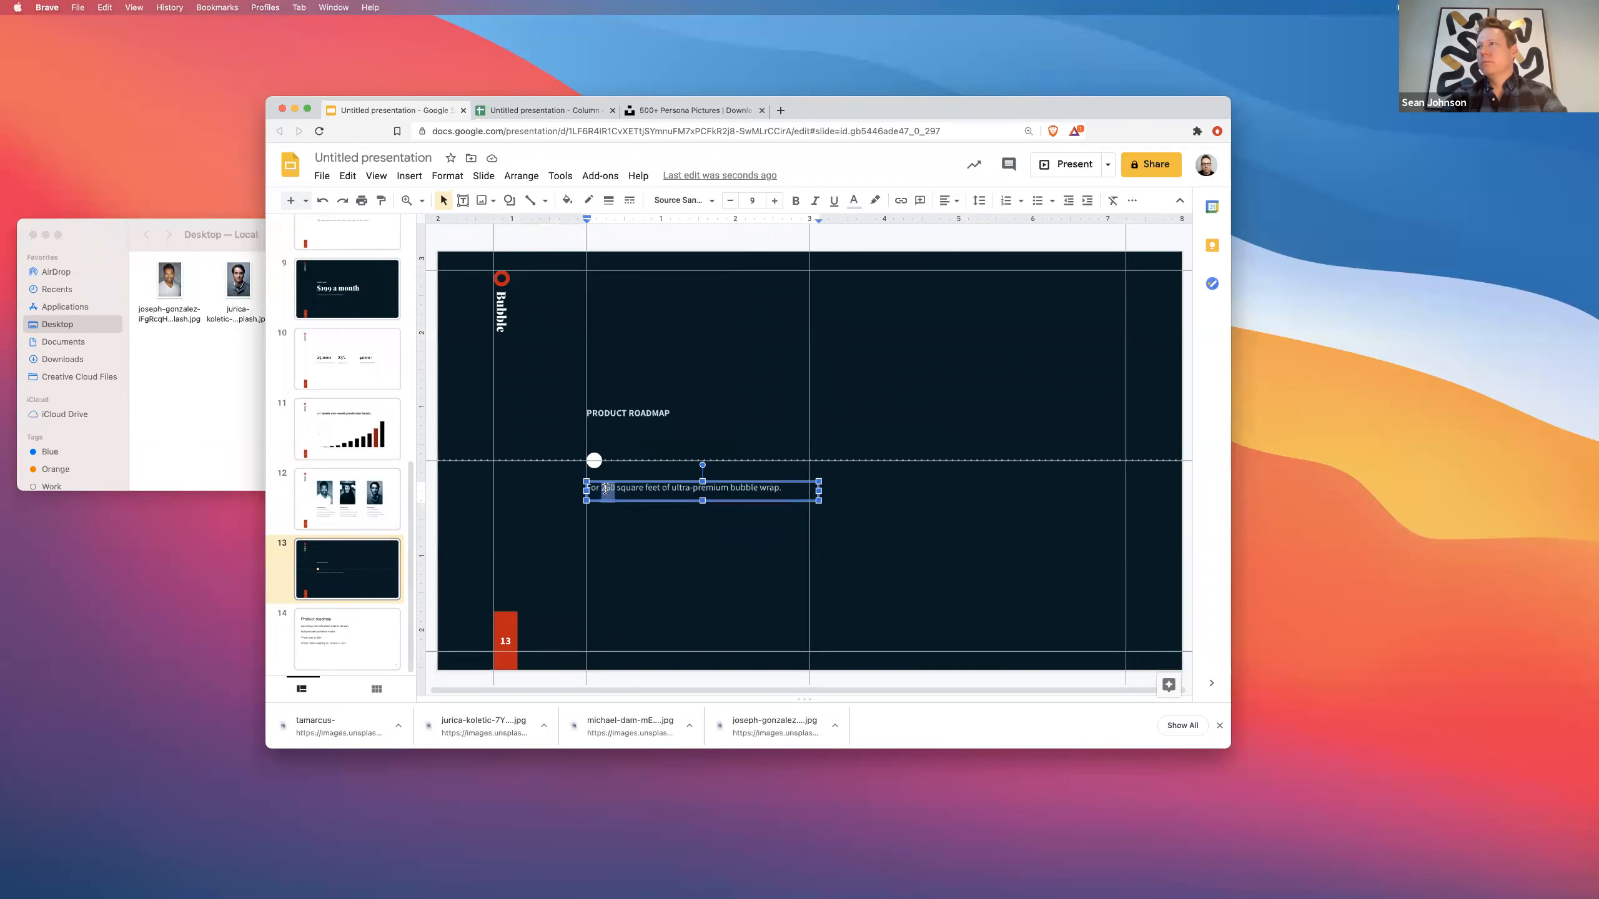
key(super+a)
click(104, 7)
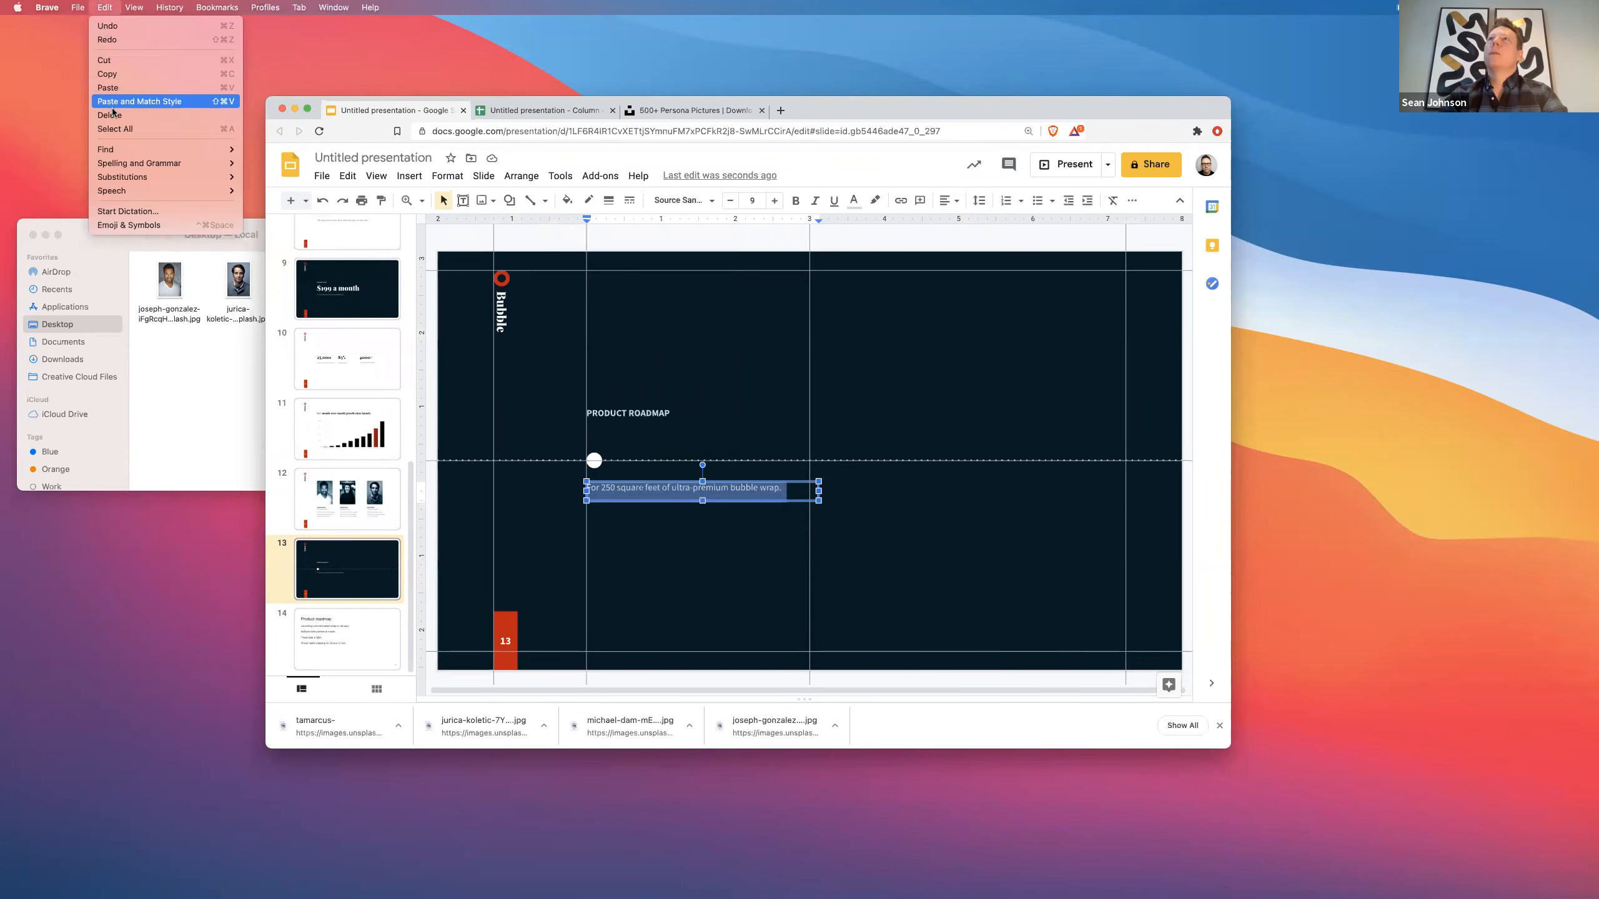
click(126, 111)
- Add a bold 'January 2021' line above the milestone text
key(Return)
key(Up)
text(January)
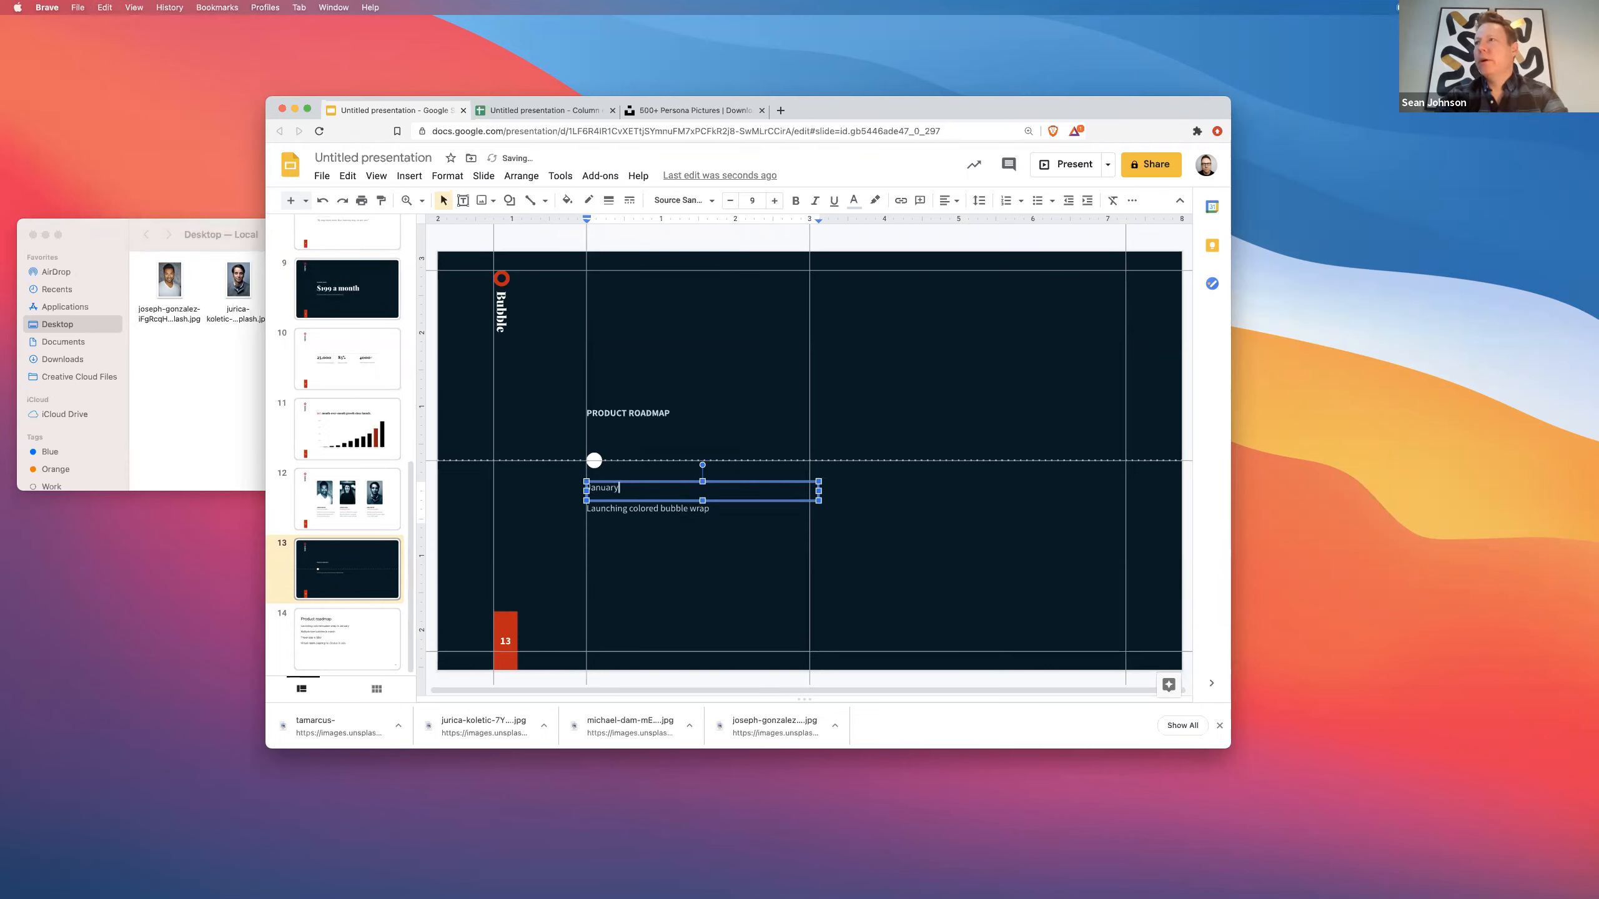
key(super+shift+Left)
key(super+b)
- Make 'January 2021' red Playfair Display Black at size 12
click(853, 200)
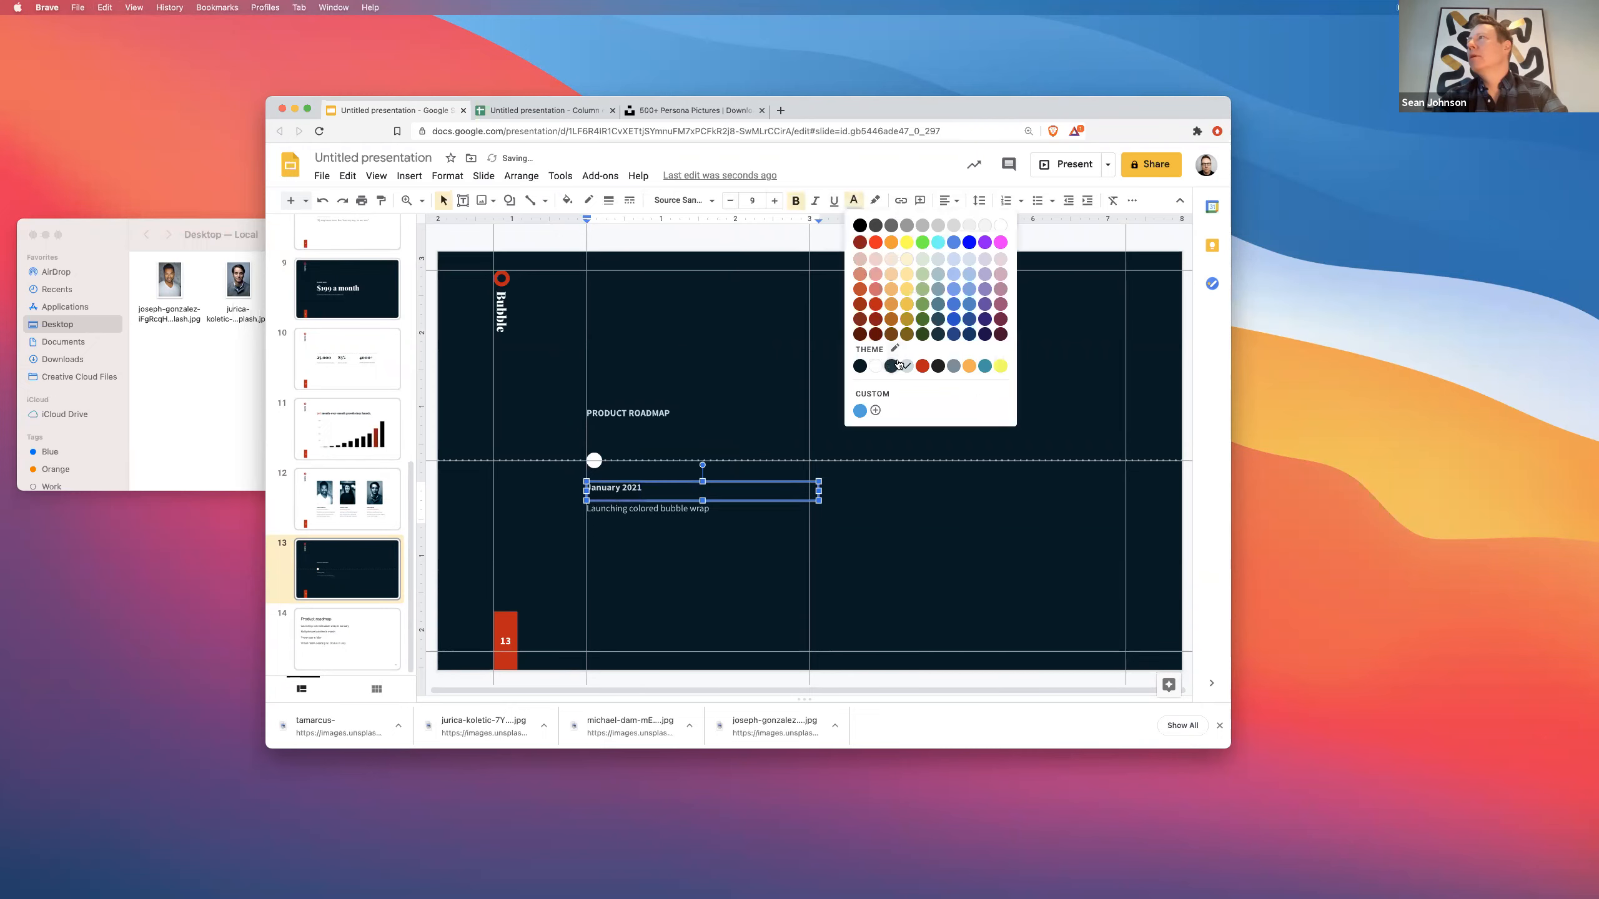
click(923, 366)
click(680, 201)
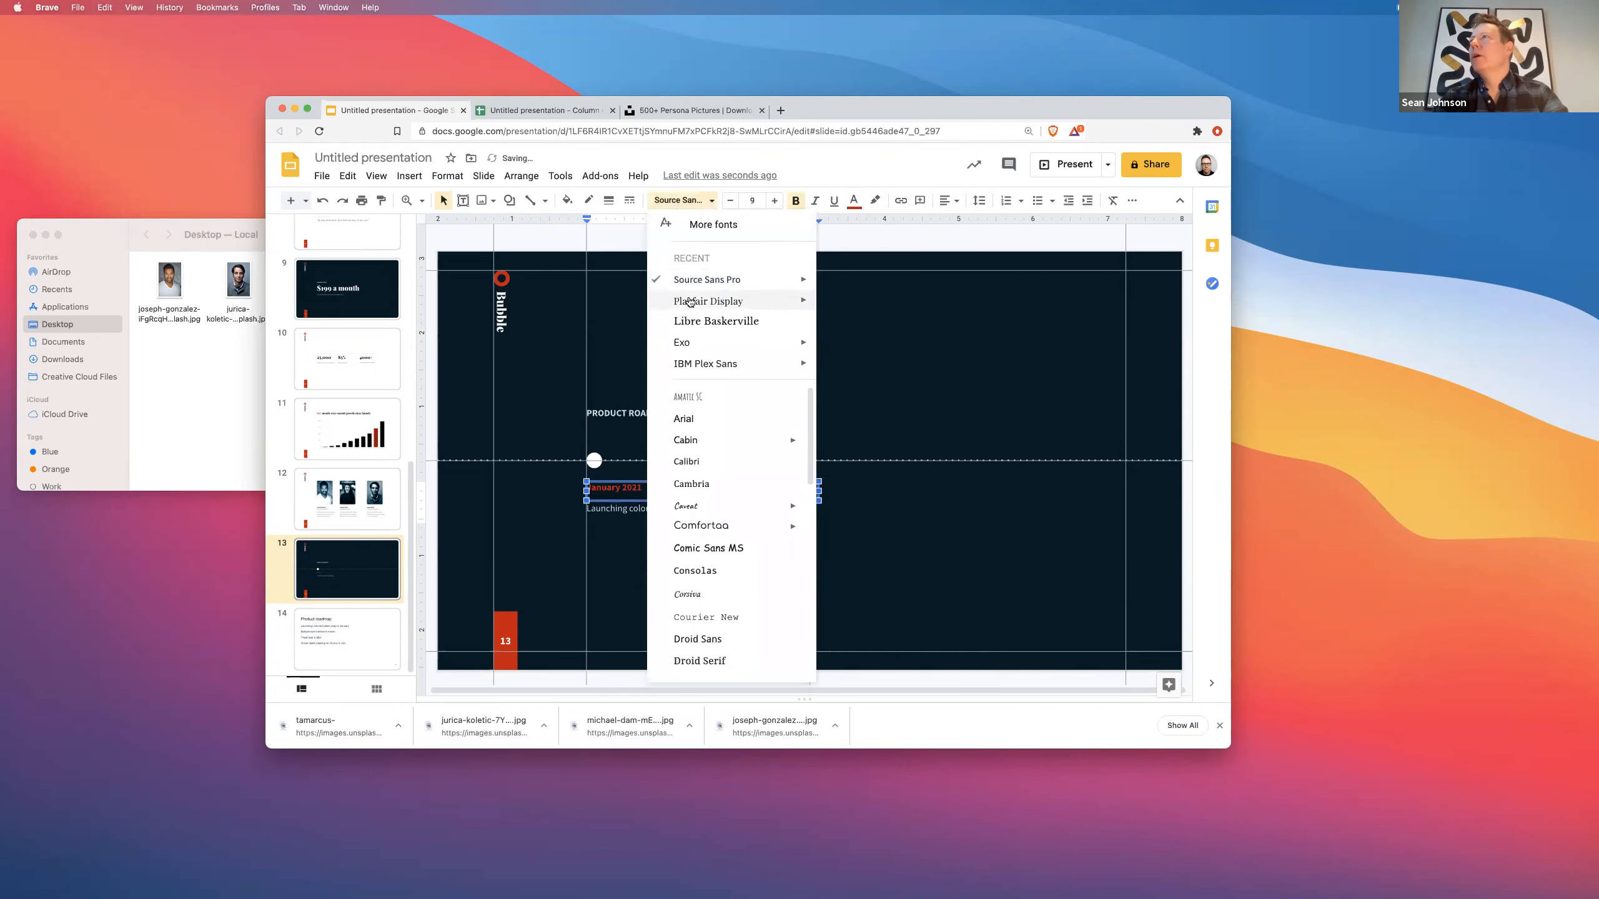
click(692, 307)
click(710, 203)
mouse_move(805, 295)
click(855, 401)
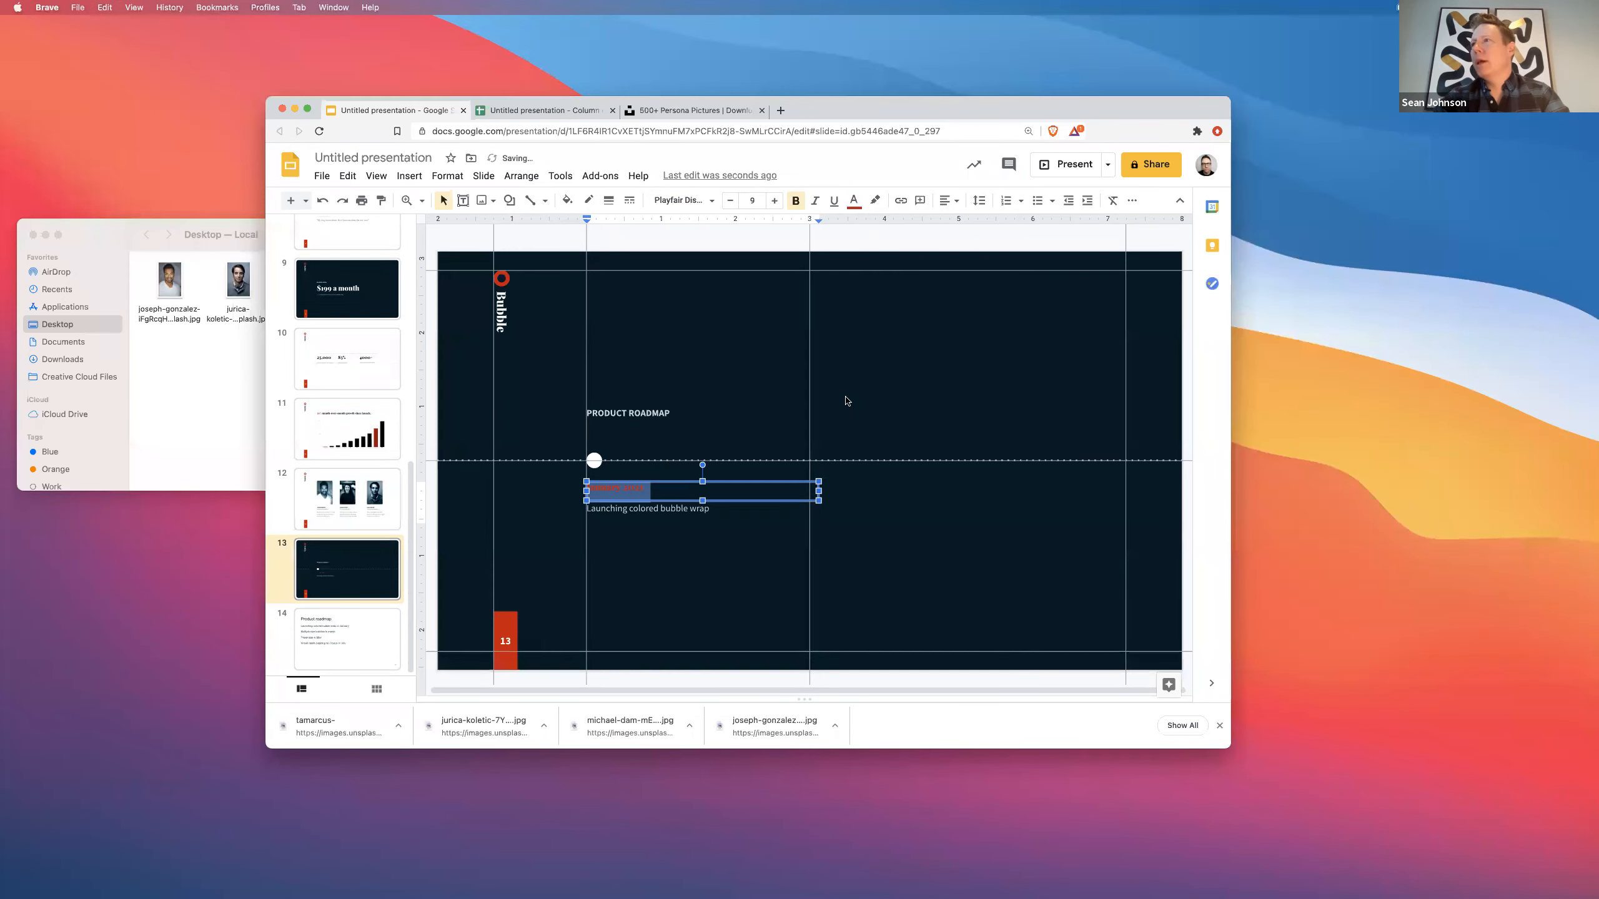
click(775, 202)
click(775, 202)
click(775, 202)
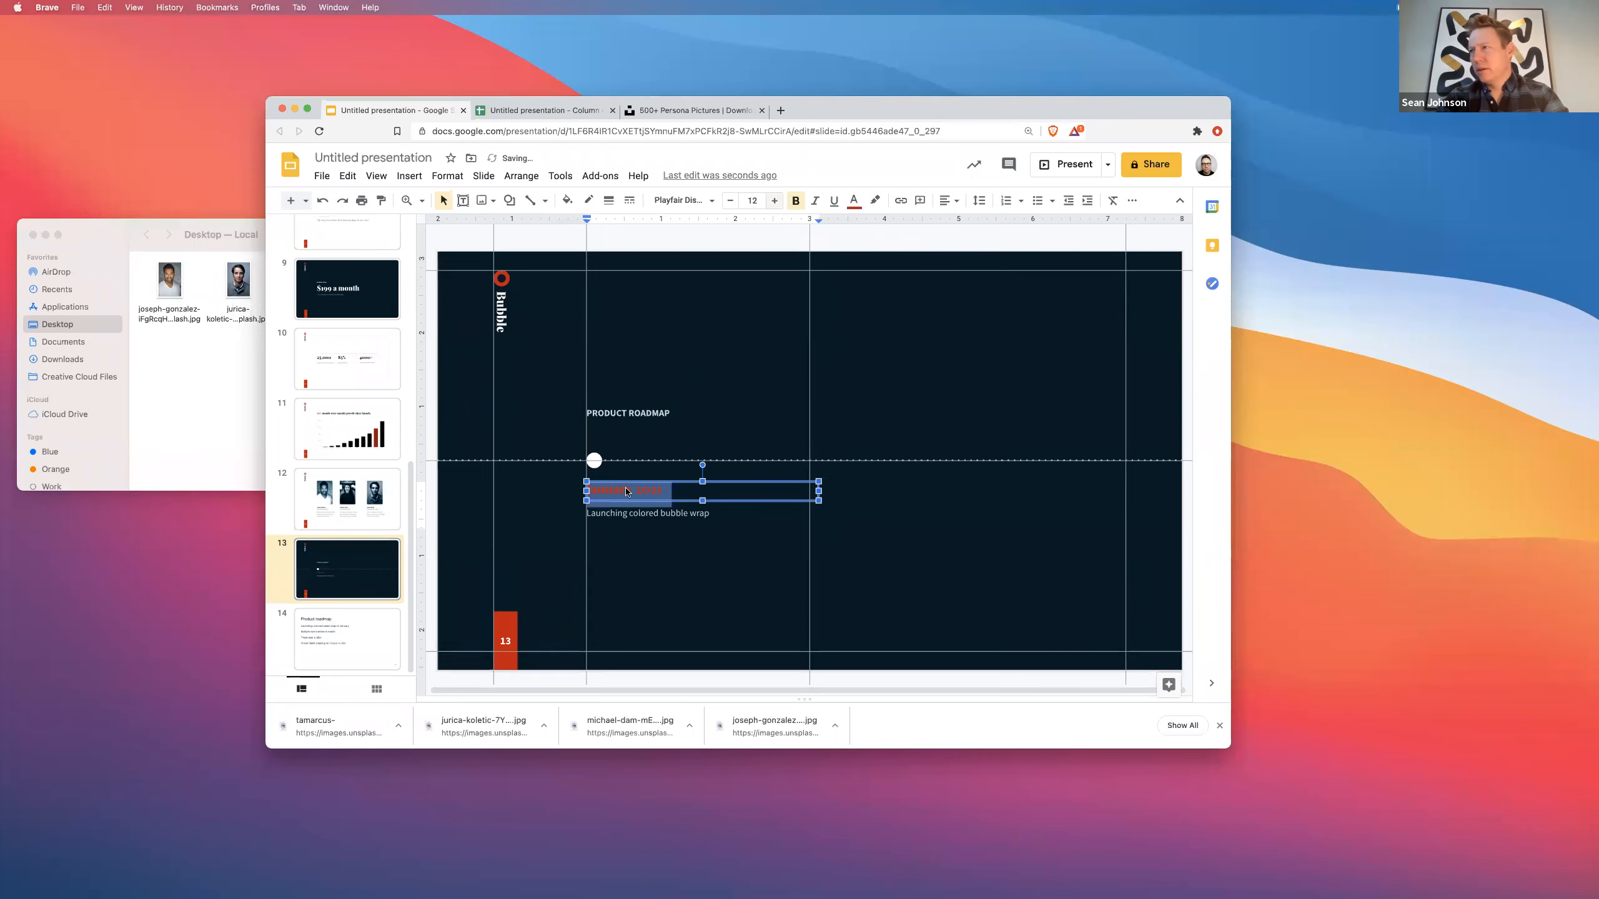
- Change the colour of the 'Launching colored bubble wrap' line
click(607, 518)
triple_click(609, 518)
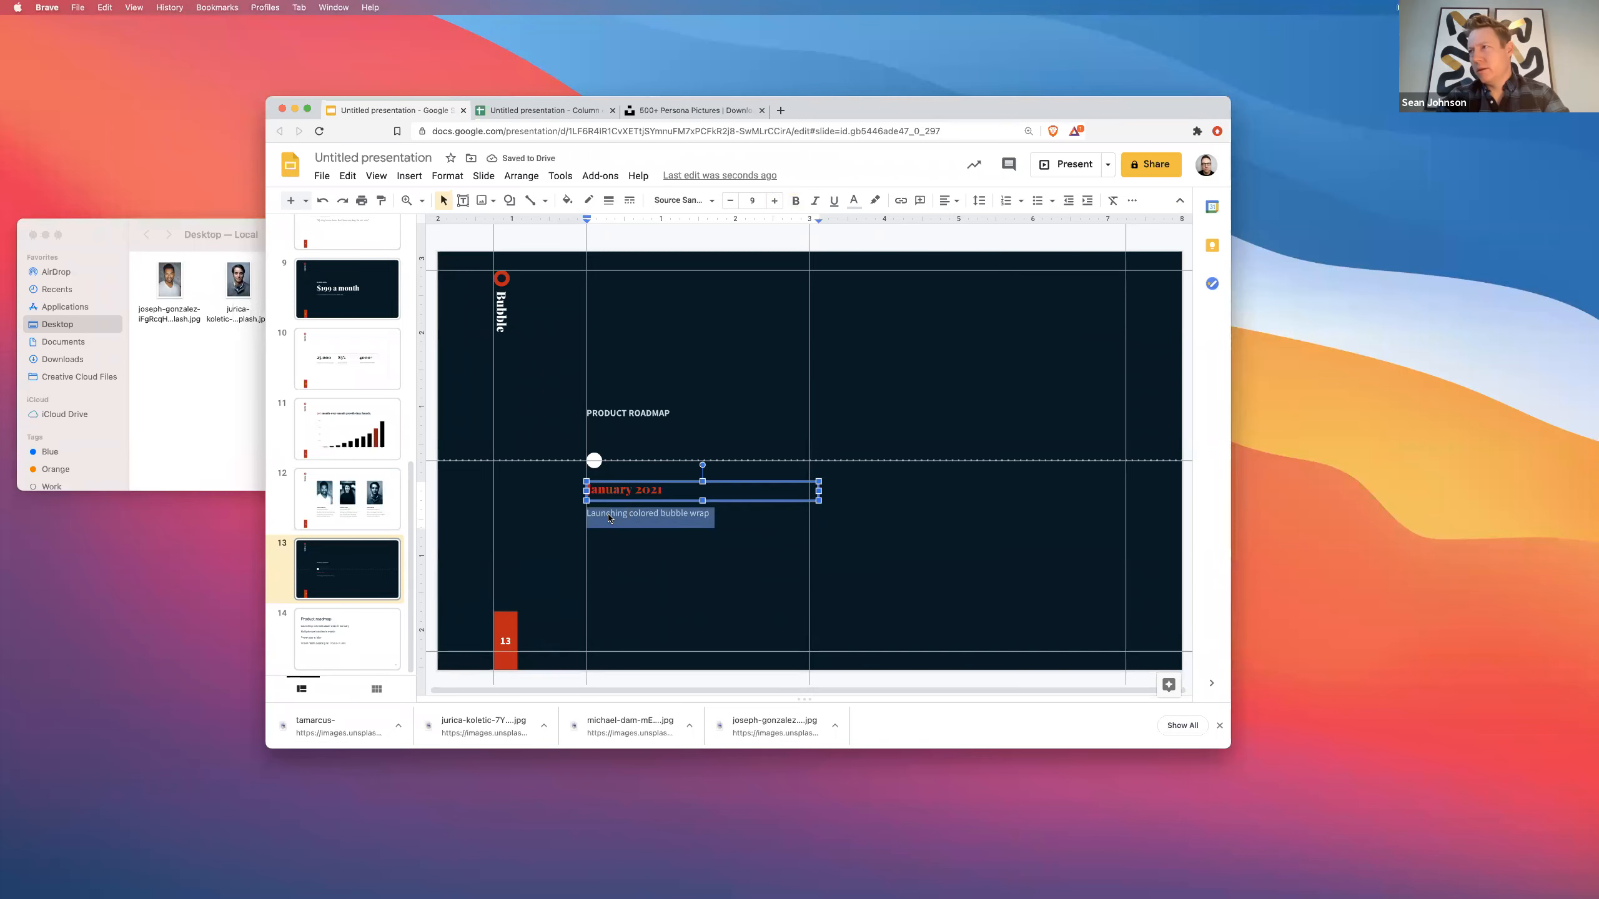
click(854, 201)
click(874, 365)
click(654, 572)
triple_click(623, 495)
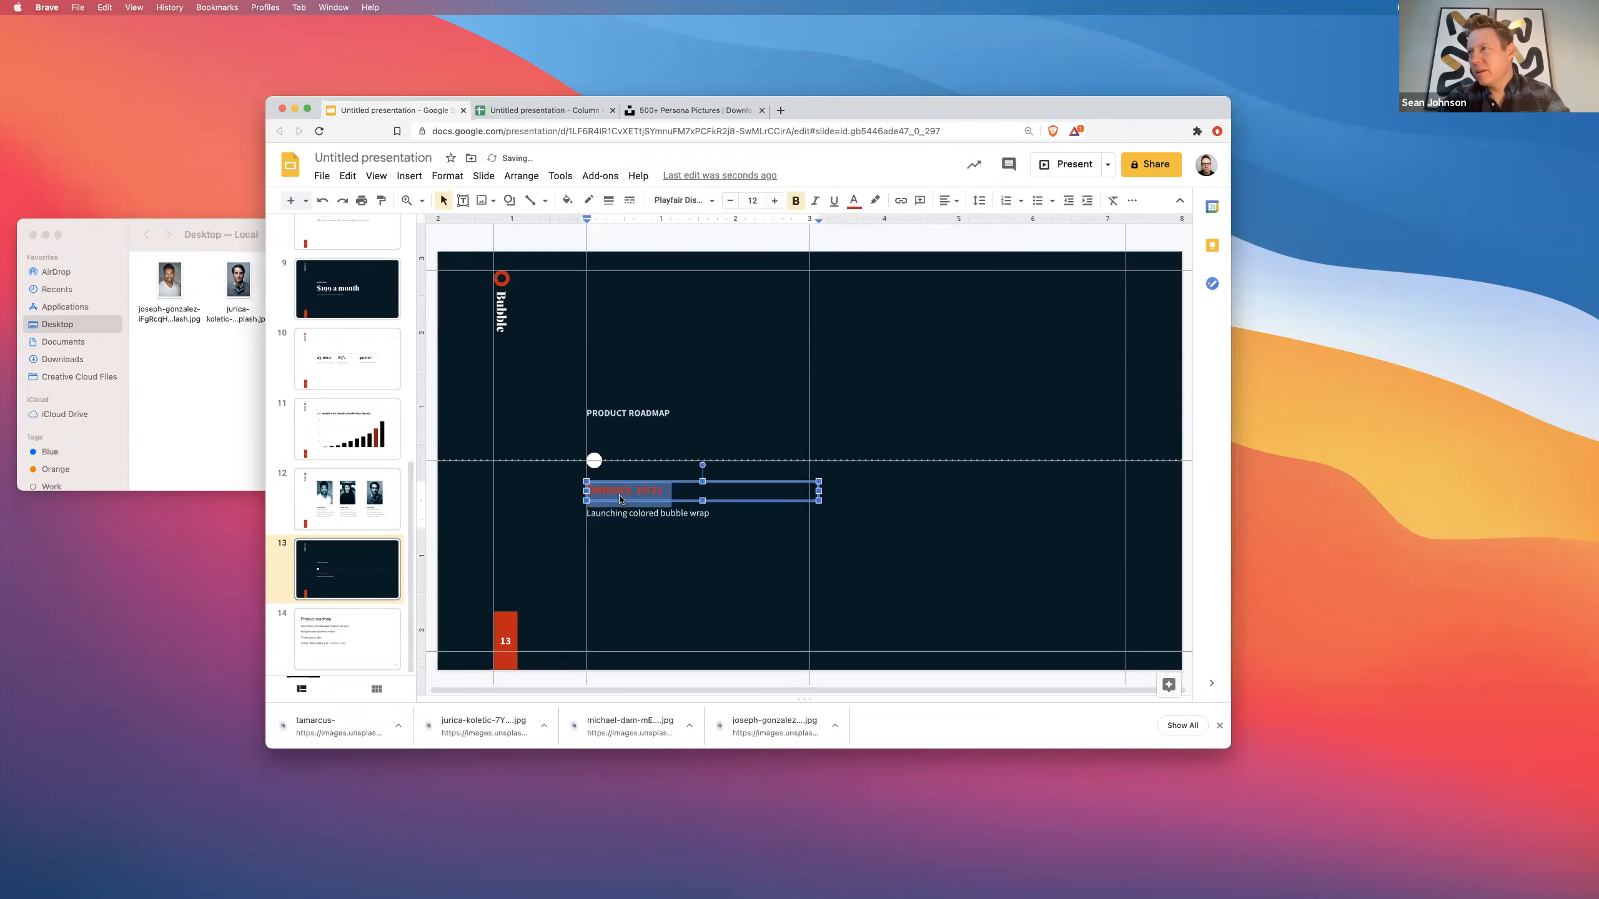
click(640, 509)
- Extend the text box down around the subtitle and tighten its line spacing
drag(698, 498, 695, 524)
key(super+a)
click(648, 550)
click(681, 483)
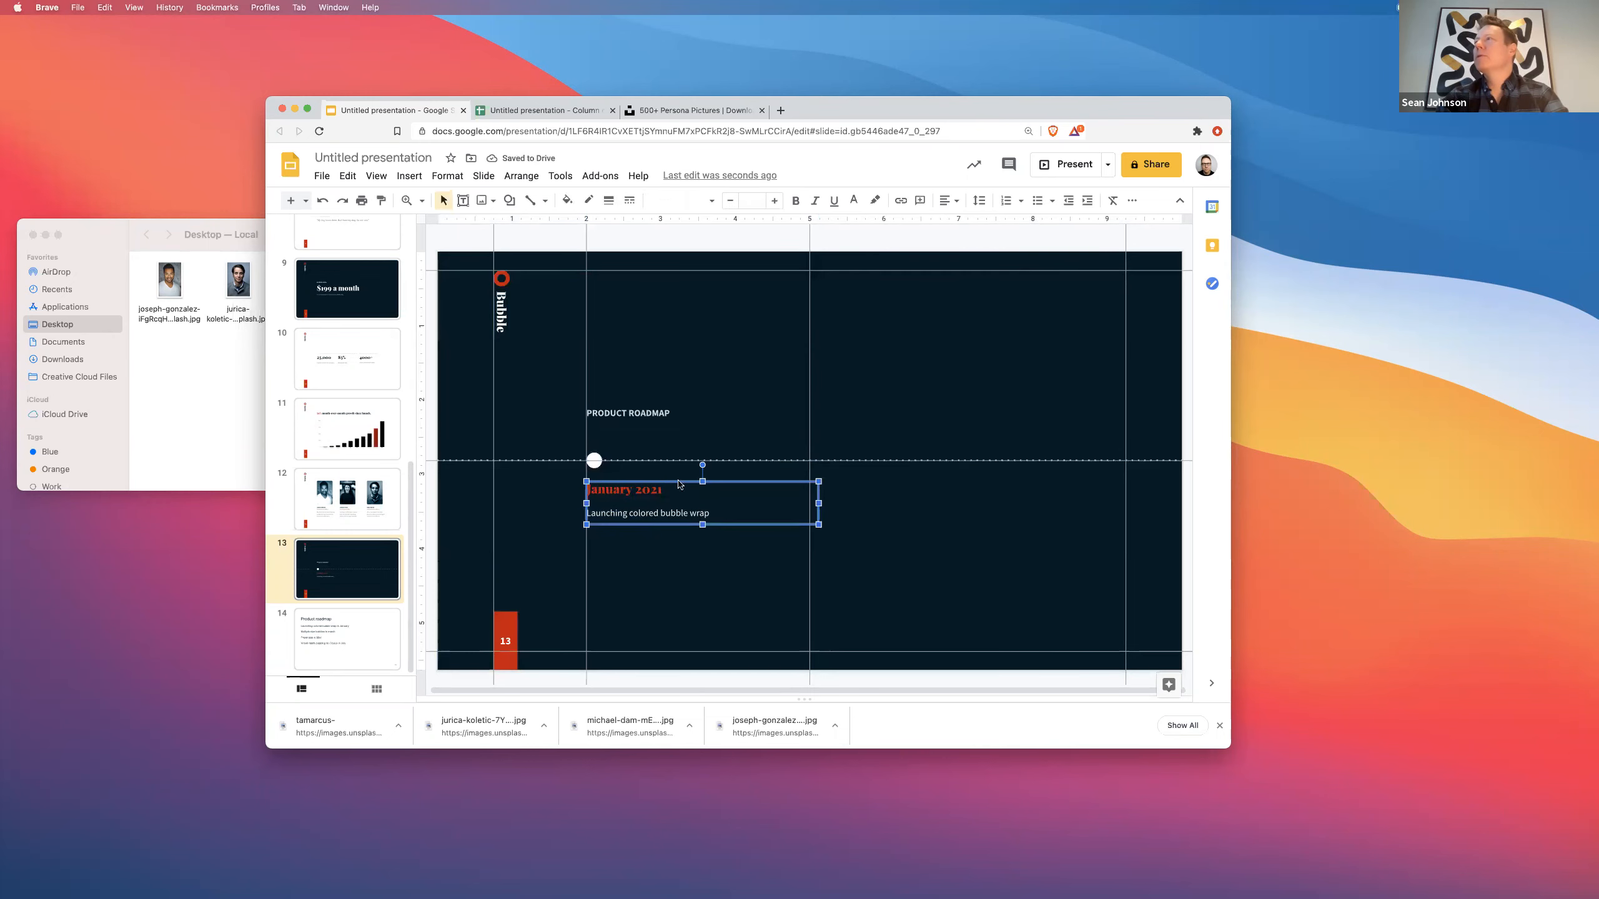
click(979, 200)
click(1008, 231)
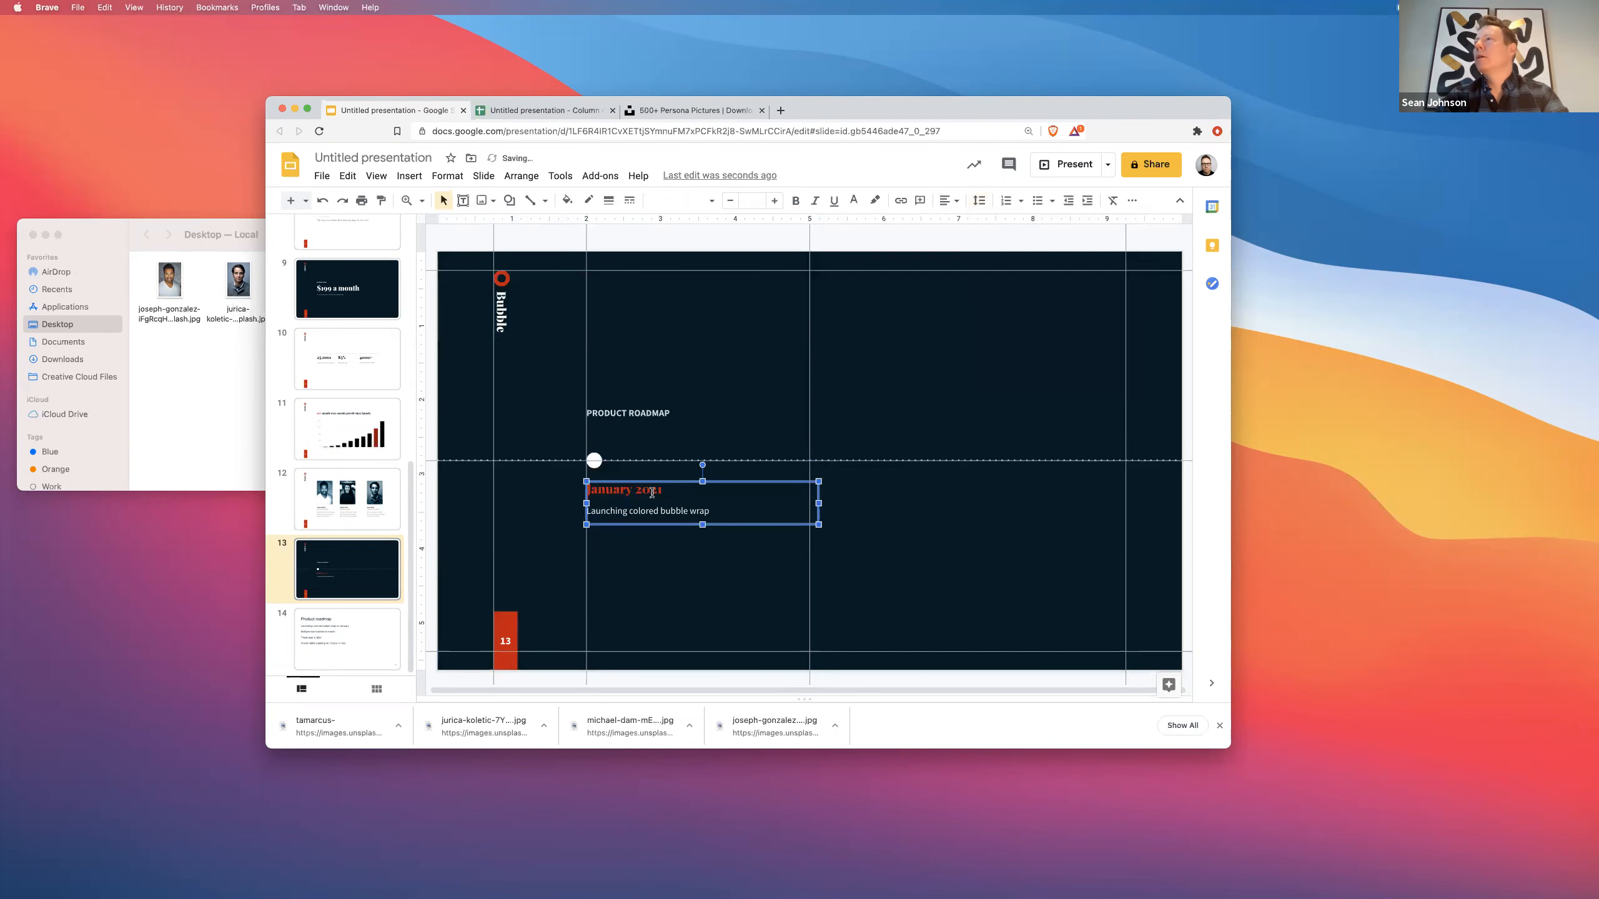
- Open Custom spacing and select the 8 pt space-after value
click(982, 202)
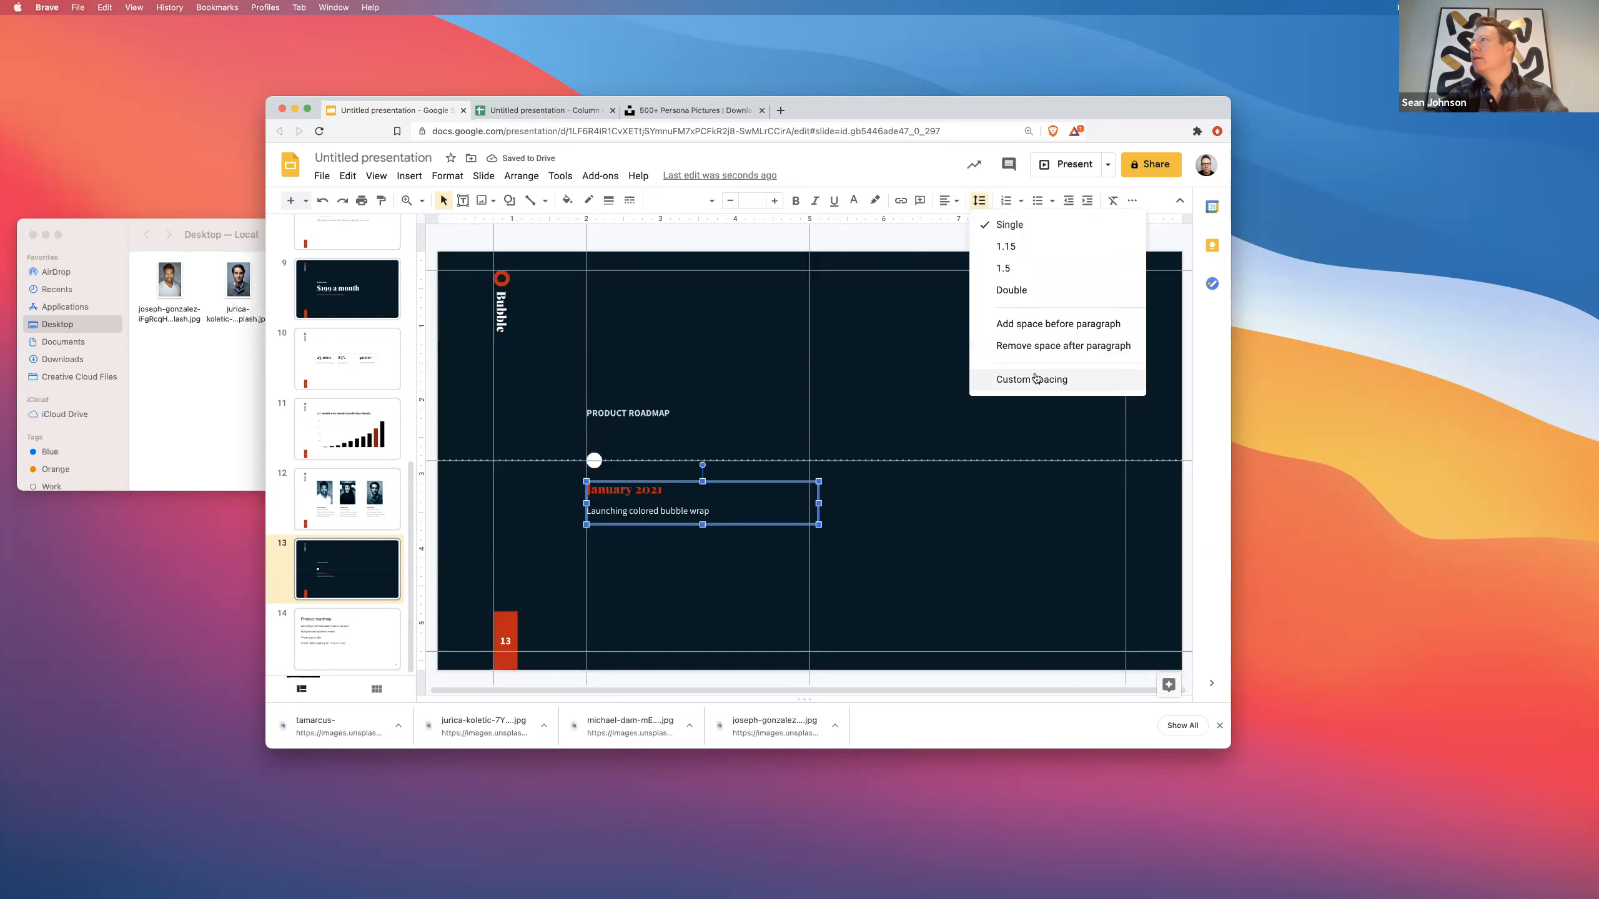
click(1036, 379)
double_click(792, 462)
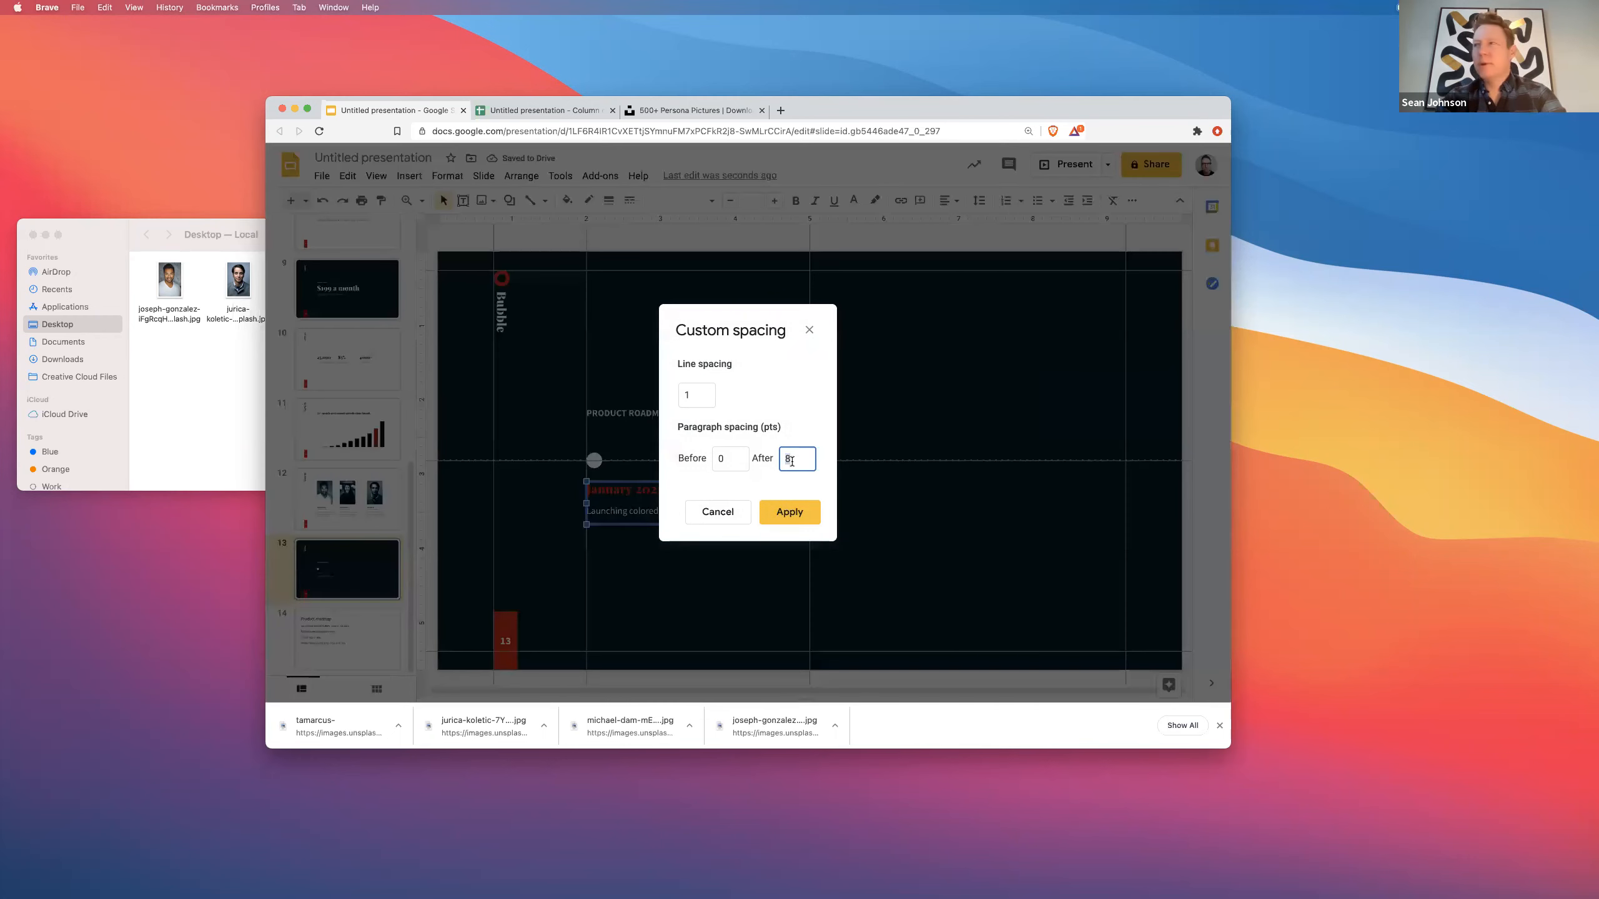